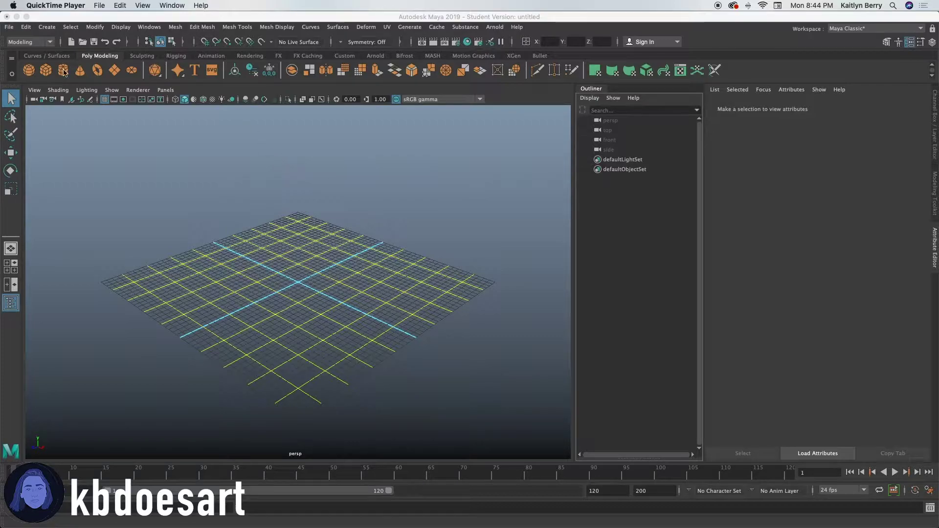
- Create a polygon cube at the origin, delete the accidental duplicate, and select the remaining cube
left_click(46, 71)
left_click(47, 71)
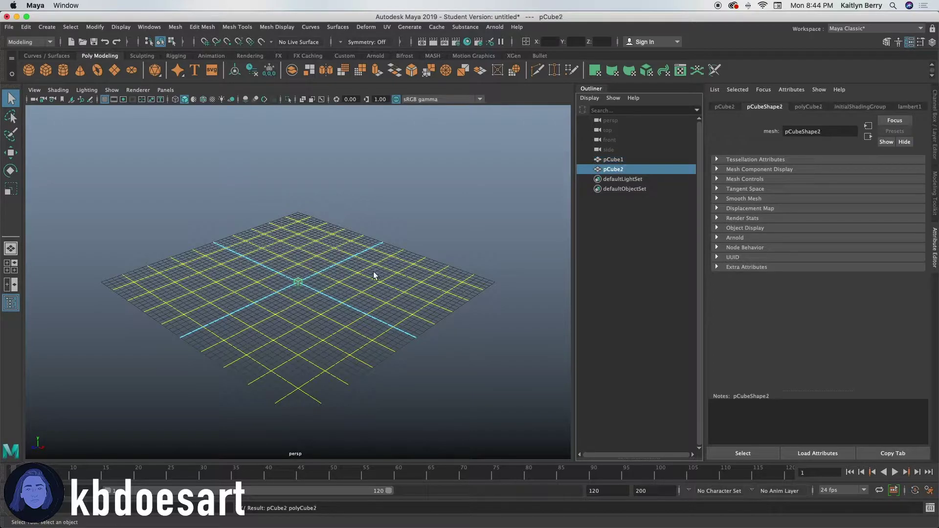
key("Delete")
right_click_drag(322, 239, 467, 241, "alt")
left_click(303, 286)
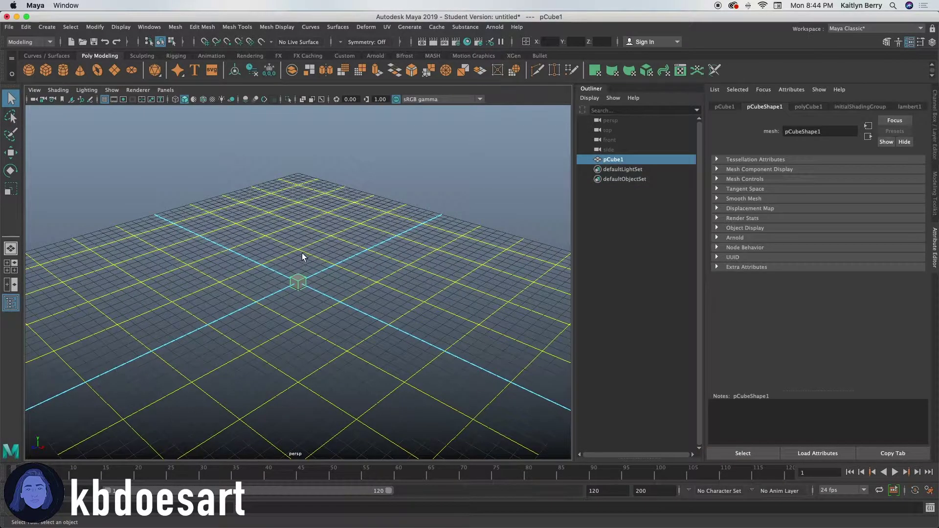
- Set the cube's construction dimensions to width 4, height 10 and depth 4
left_click(812, 108)
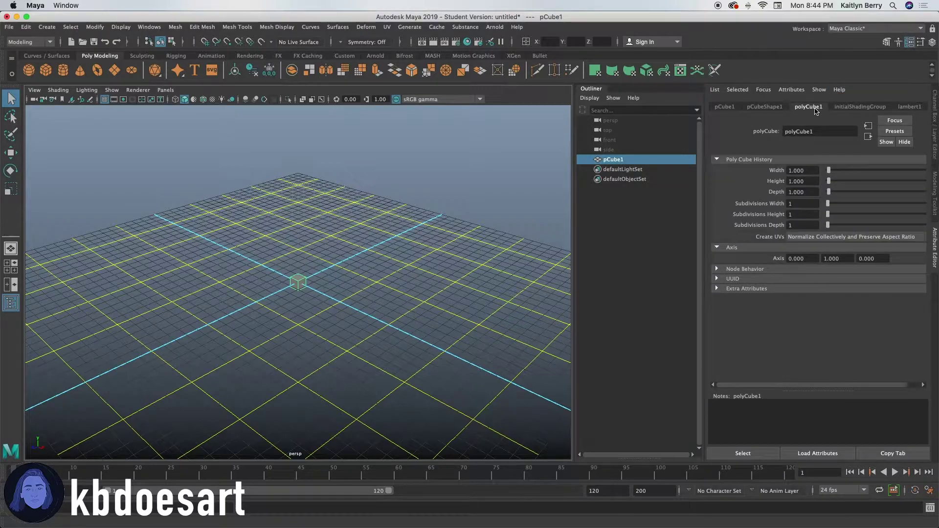
left_click(817, 170)
type("4")
key("Return")
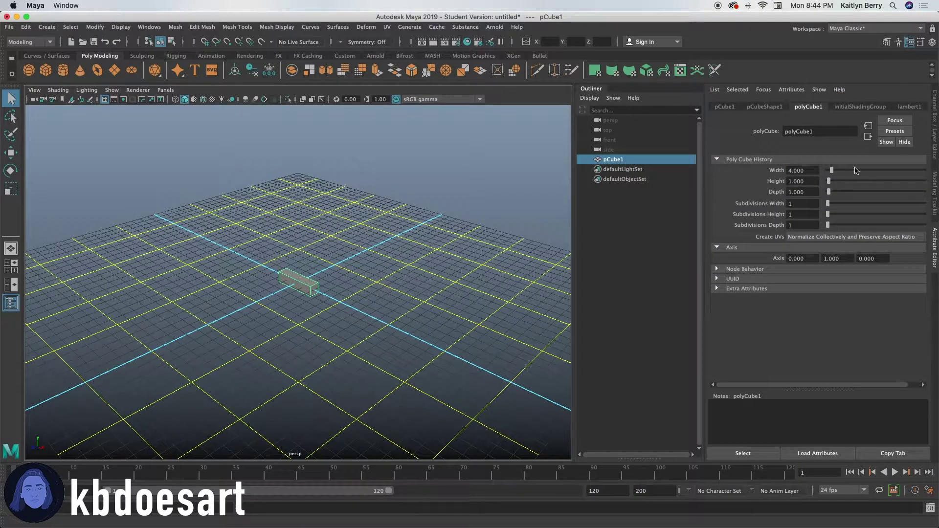
left_click_drag(810, 182, 751, 198)
type("10")
key("Return")
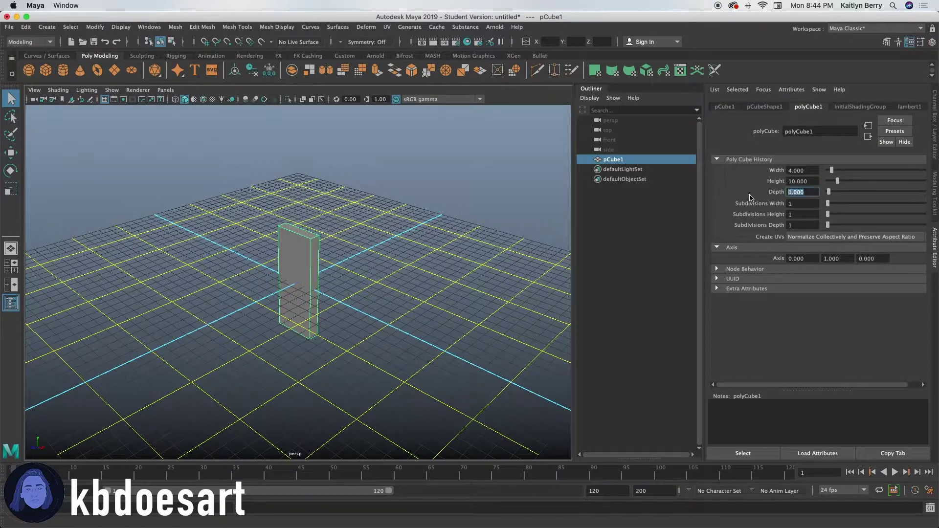
type("4")
key("Return")
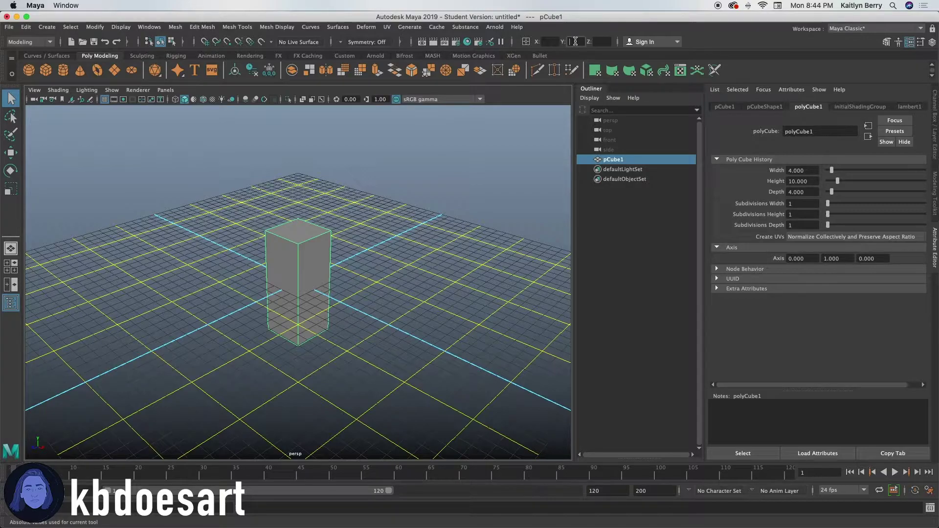
- Raise the box along Y until its base rests on the grid
type("2")
key("Return")
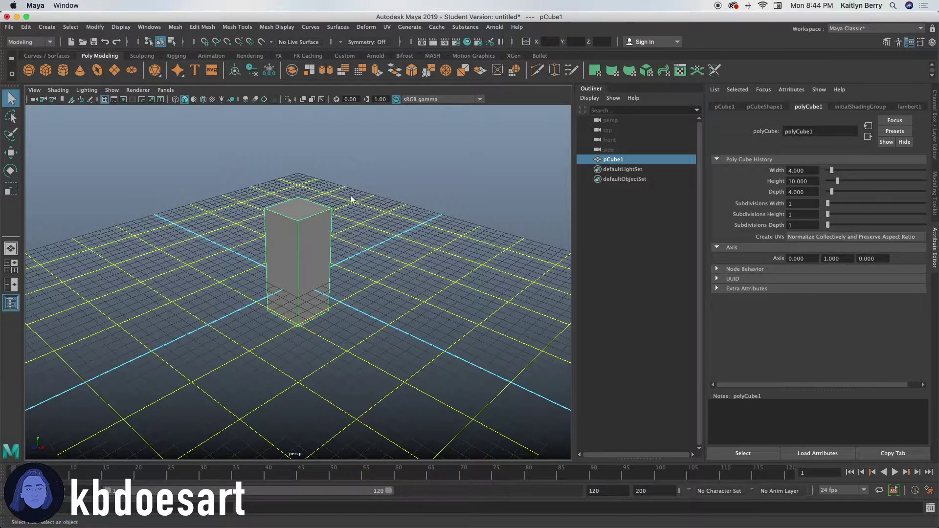
left_click(575, 42)
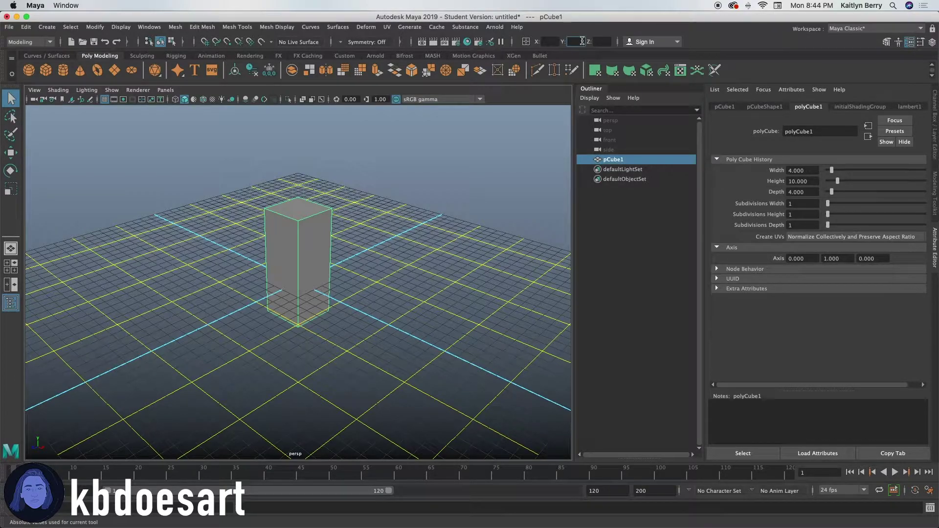
key("Return")
- Subdivide the box with 4 width, 10 height and 4 depth subdivisions
left_click_drag(398, 226, 439, 208, "alt")
right_click_drag(439, 208, 438, 249, "alt")
right_click_drag(362, 167, 336, 266, "alt")
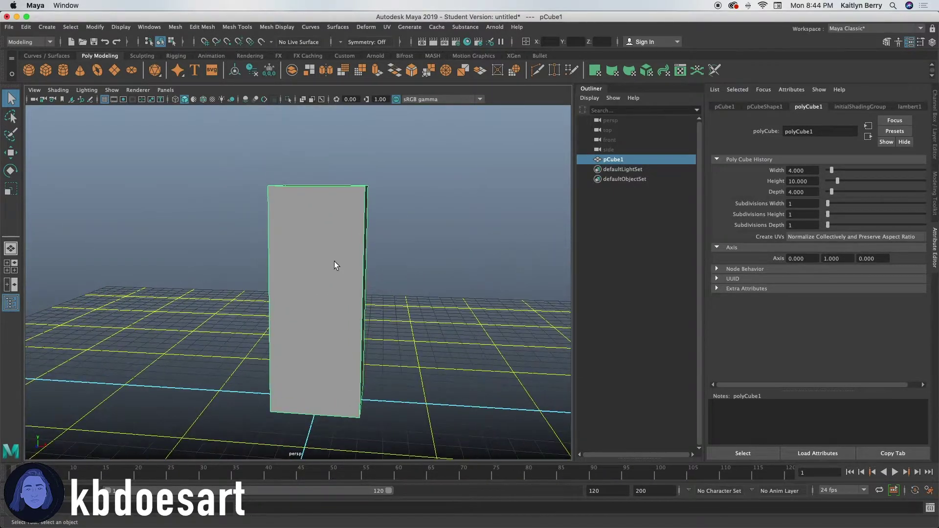
left_click_drag(336, 266, 359, 230, "alt")
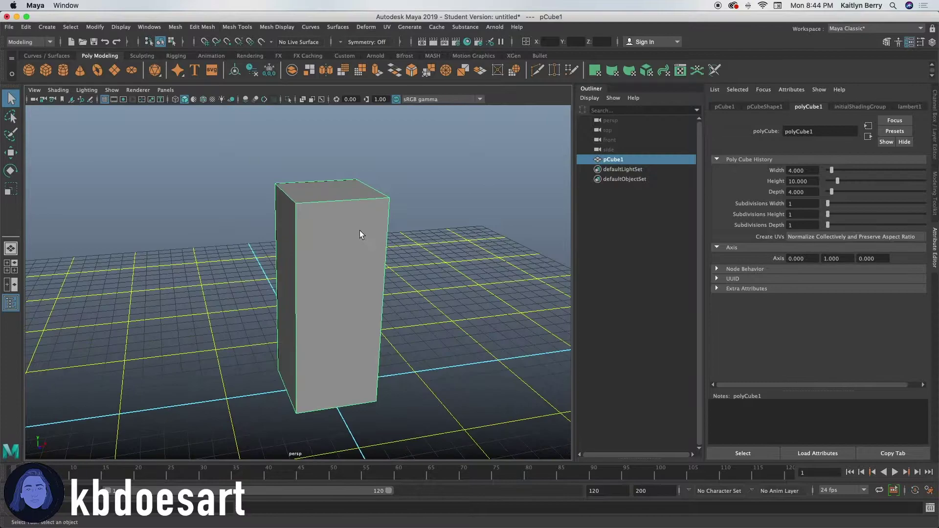
type("4")
left_click(794, 215)
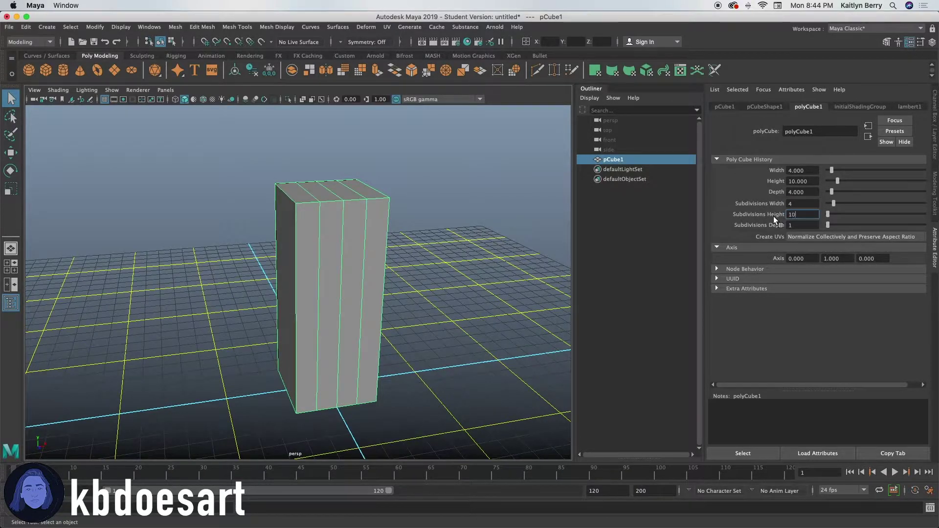
type("10")
key("Tab")
type("4")
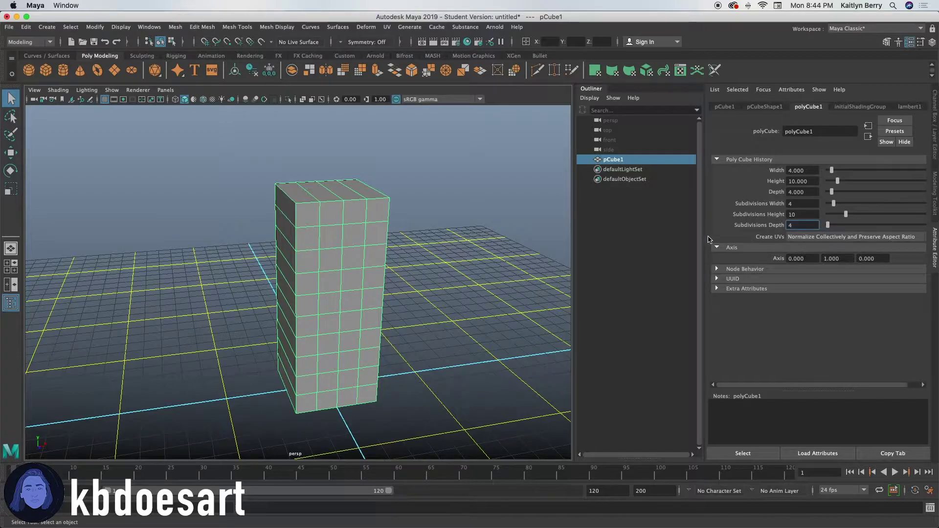
key("Return")
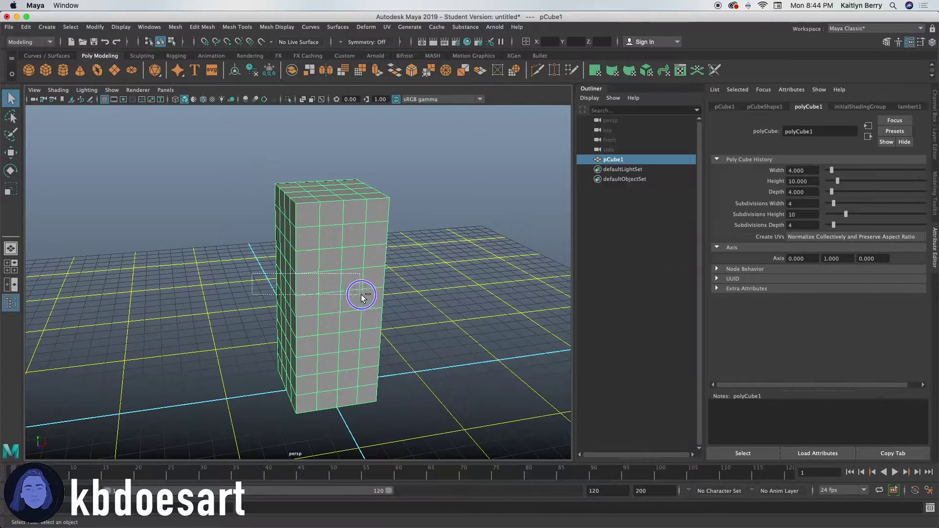
- Select all faces on the front of the box and extrude them with an offset of 0.25 to form a border
mouse_move(264, 266)
left_mouse_down("alt")
mouse_move(314, 264)
mouse_move(251, 253)
left_mouse_up("alt")
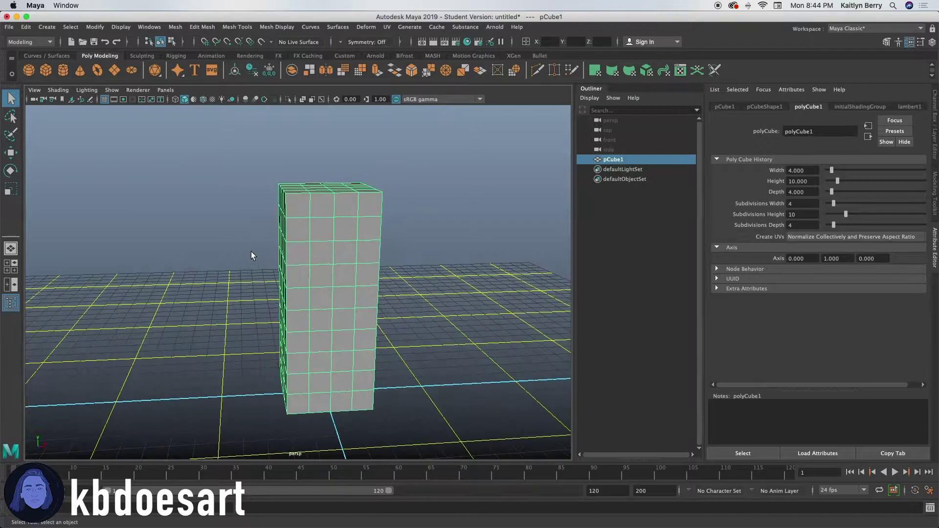
left_click_drag(426, 260, 397, 230, "alt")
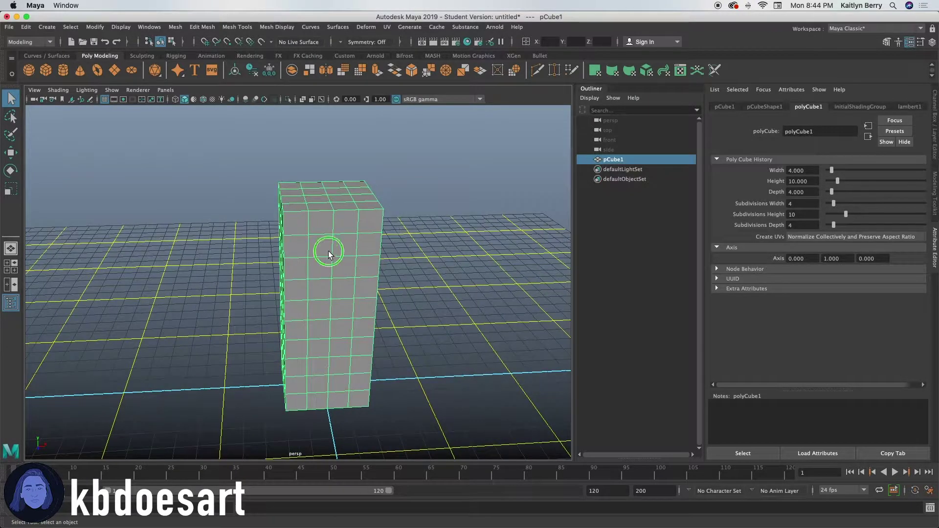
right_click_drag(328, 252, 318, 266)
mouse_move(294, 220)
left_mouse_down()
mouse_move(371, 229)
mouse_move(357, 392)
mouse_move(306, 386)
mouse_move(302, 396)
mouse_move(298, 243)
mouse_move(315, 365)
mouse_move(337, 369)
mouse_move(345, 240)
left_mouse_up()
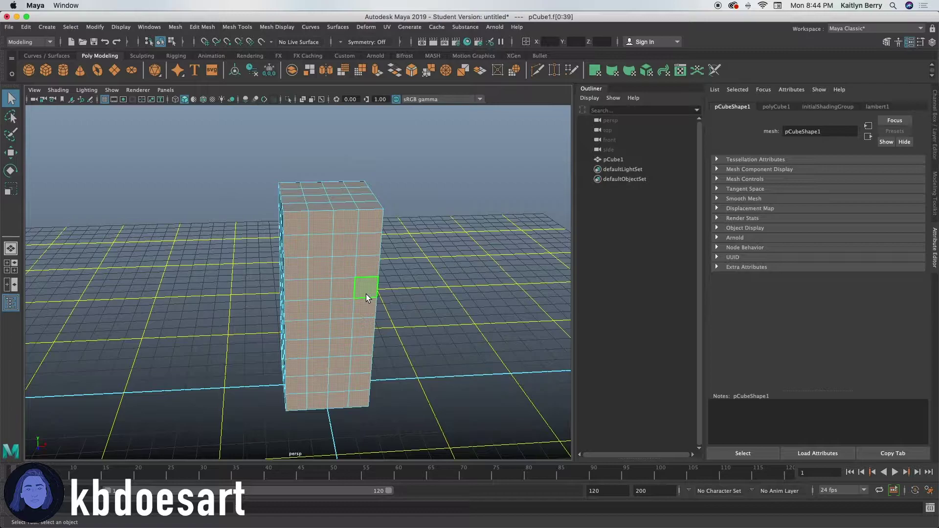
key("ctrl+e")
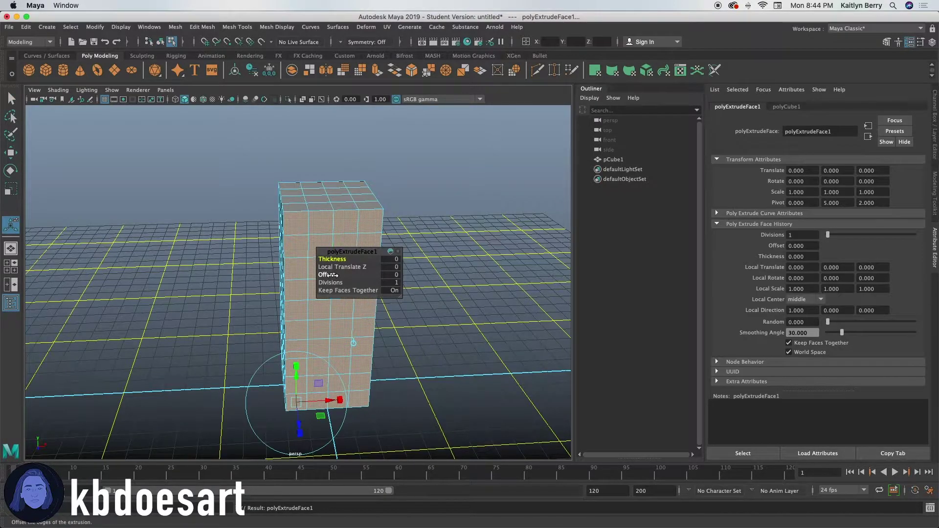
left_click_drag(328, 275, 344, 279)
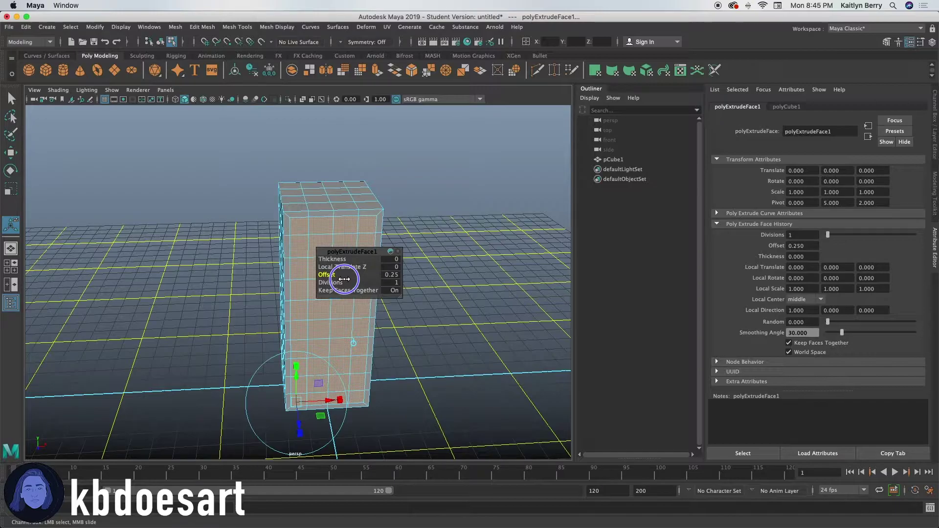
left_click_drag(344, 279, 345, 280)
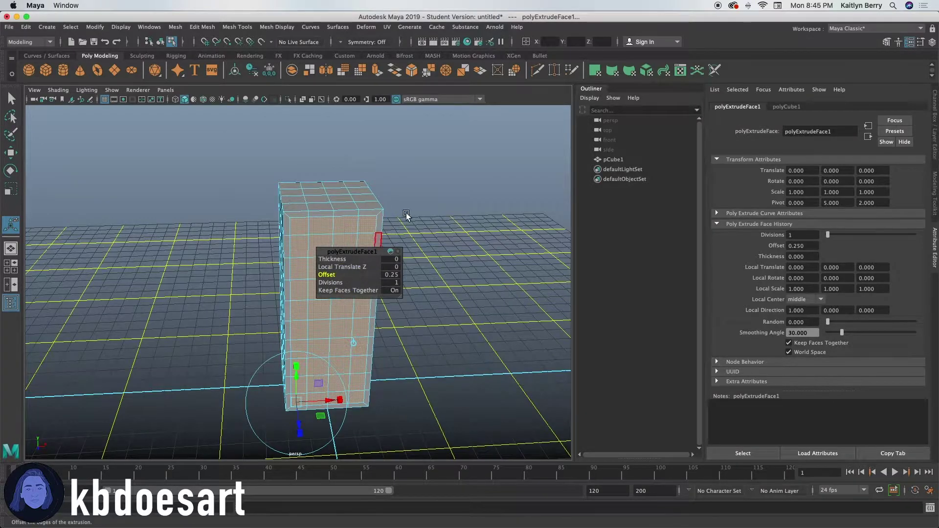
- Extrude the inset front faces inward with a thickness of -3.9 to hollow out the box
left_click_drag(406, 216, 348, 207, "alt")
left_click(349, 206)
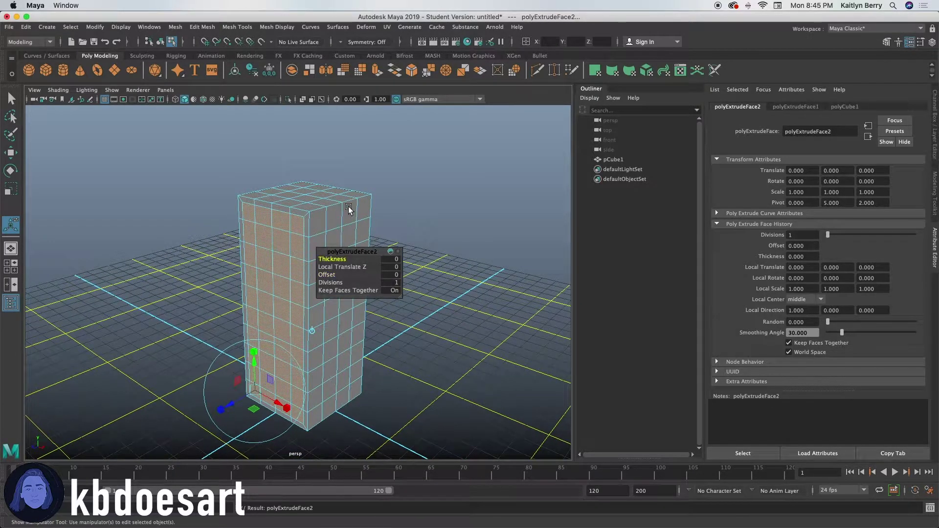
key("ctrl+e")
left_click(328, 260)
middle_click_drag(329, 260, 310, 259)
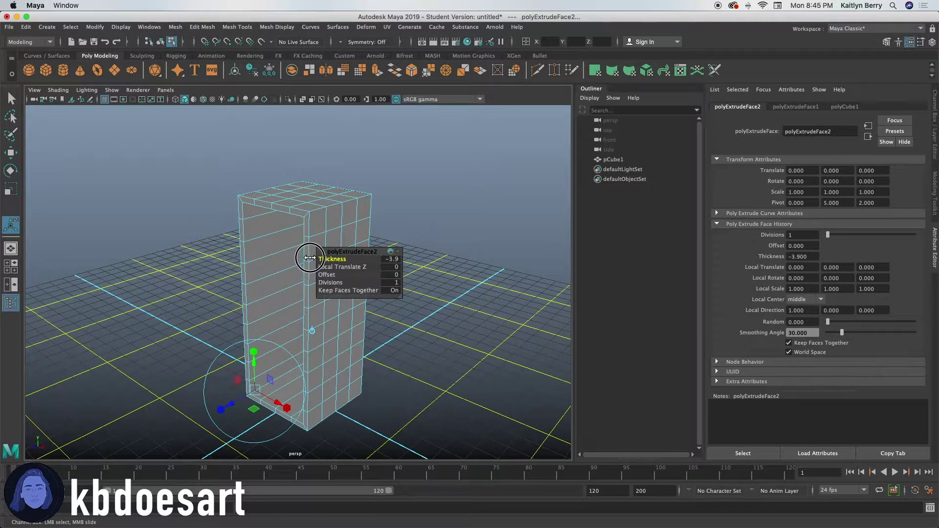
left_click_drag(273, 264, 313, 260, "alt")
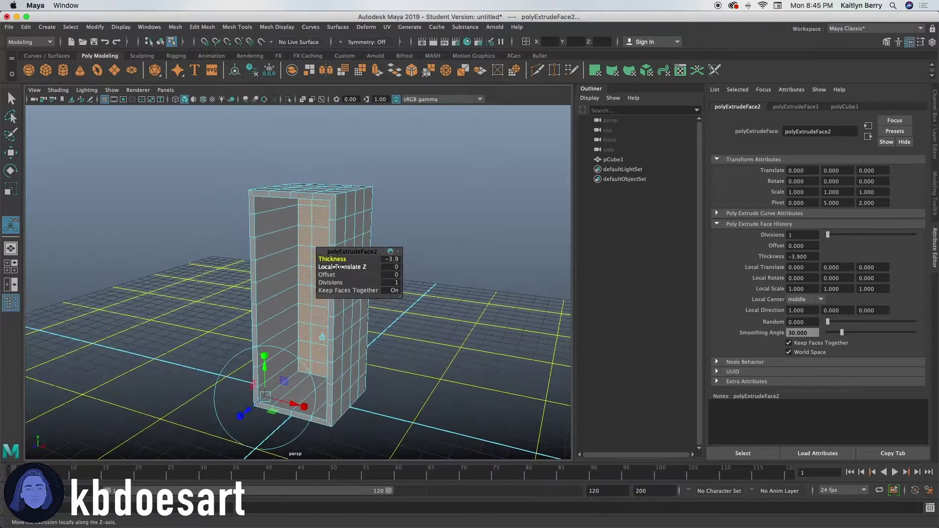
middle_click_drag(341, 261, 345, 260)
- Select the third row of four faces from the top of the inner back wall, try moving it forward, and undo the move
left_click(425, 204)
left_click_drag(425, 204, 363, 226, "alt")
key("q")
key("w")
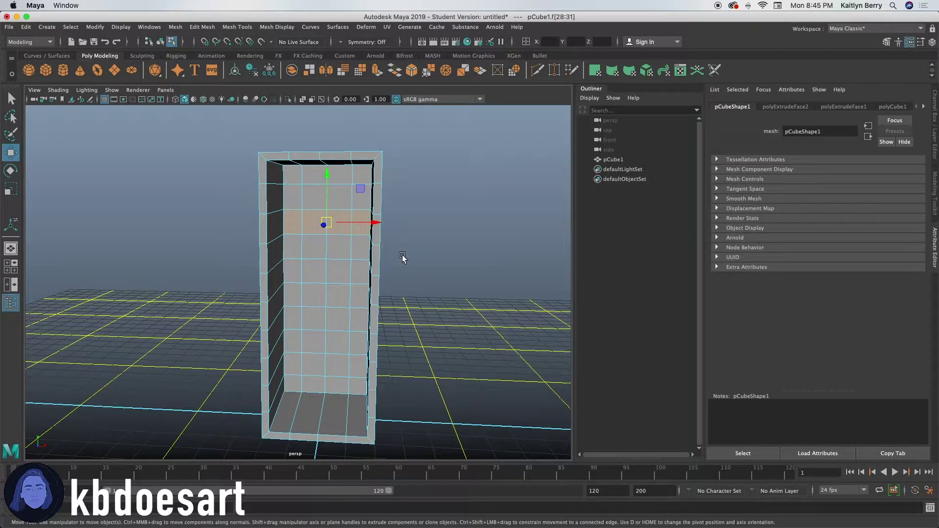
left_click_drag(402, 258, 295, 244, "alt")
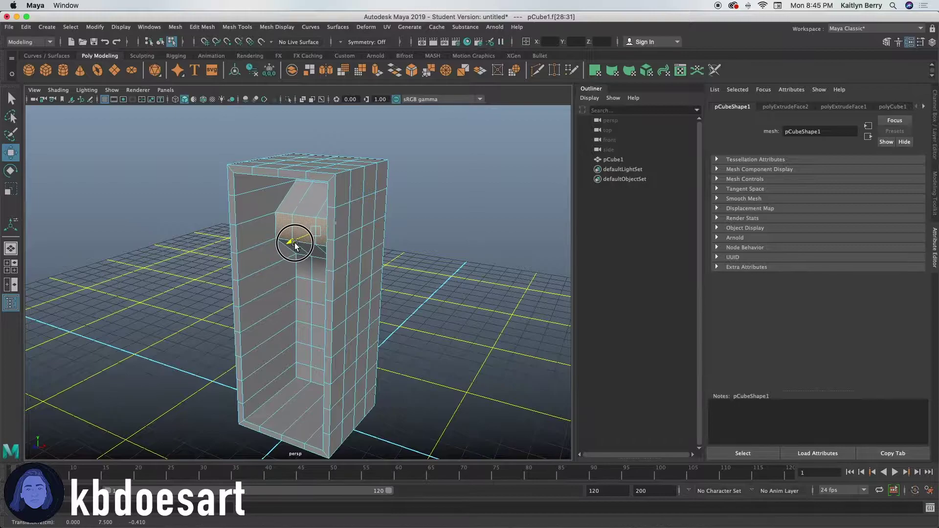
key("ctrl+z")
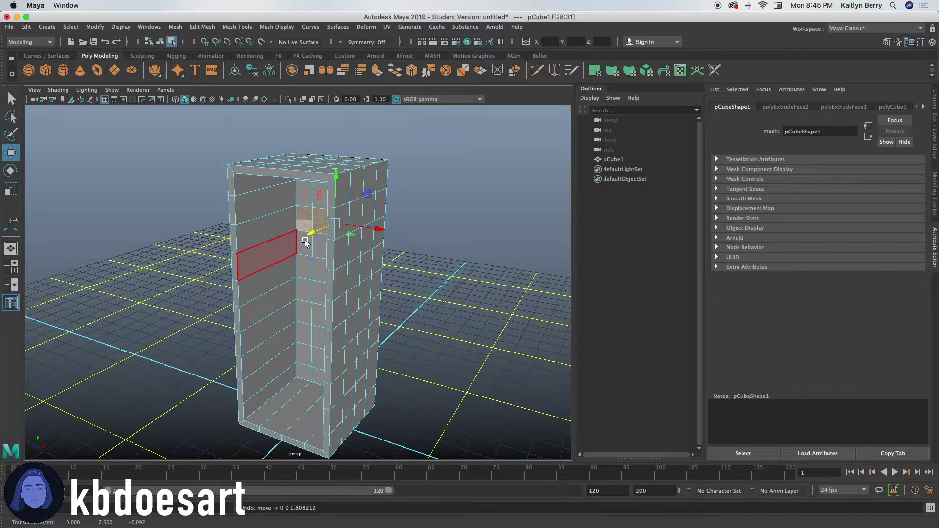
- Start an extrusion of the selected back-wall row, try pulling it forward about 3.35, and undo the pull
key("ctrl+e")
left_click_drag(293, 225, 241, 248)
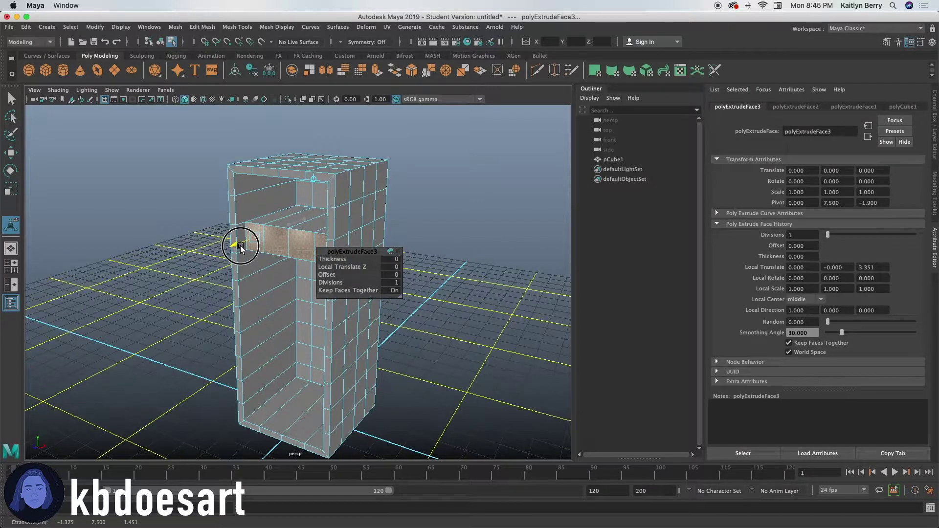
left_click_drag(189, 262, 220, 258, "alt")
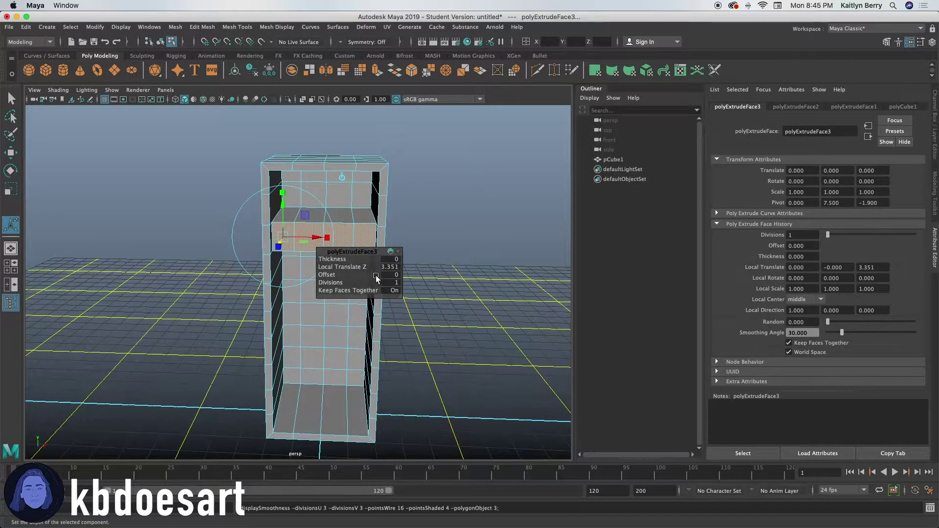
key("3")
key("ctrl+z")
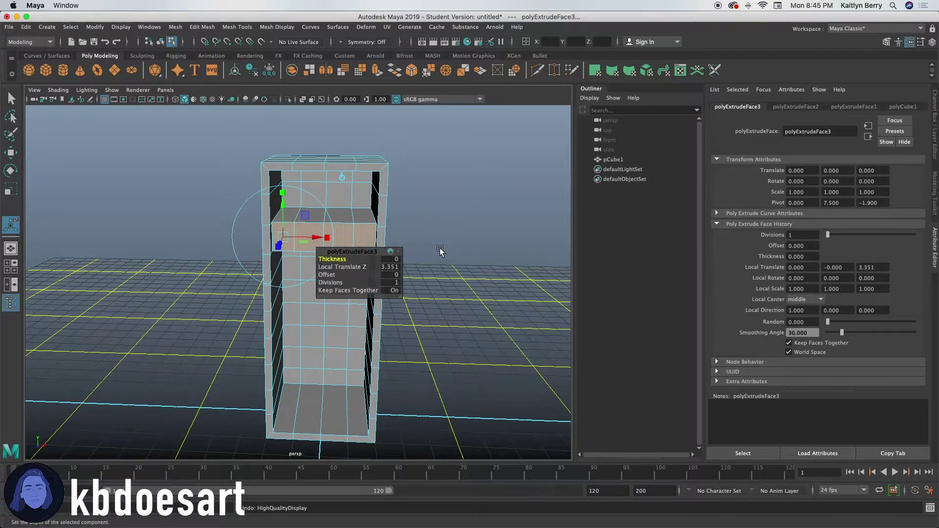
key("ctrl+z")
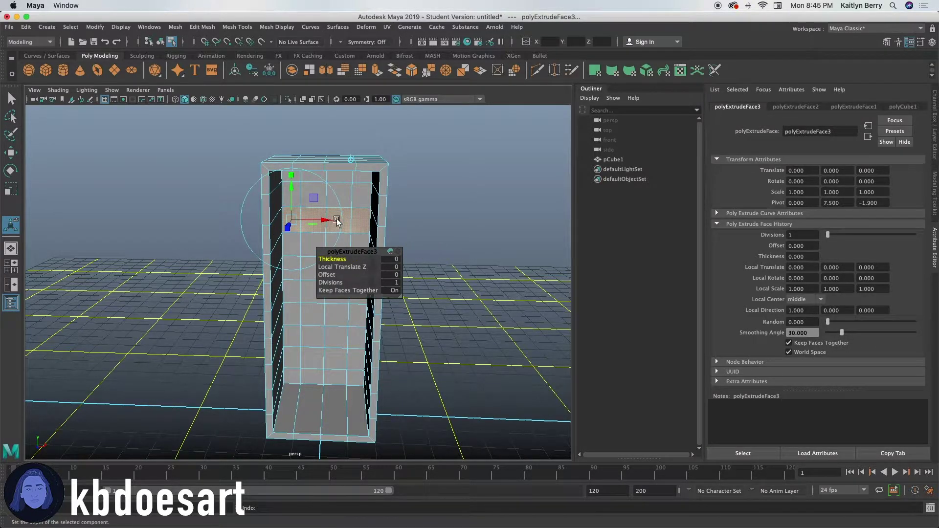
- Set the back-wall row extrusion's offset to 0.38 to narrow it into a thin strip
left_click_drag(404, 220, 371, 223, "alt")
left_click_drag(328, 275, 333, 275)
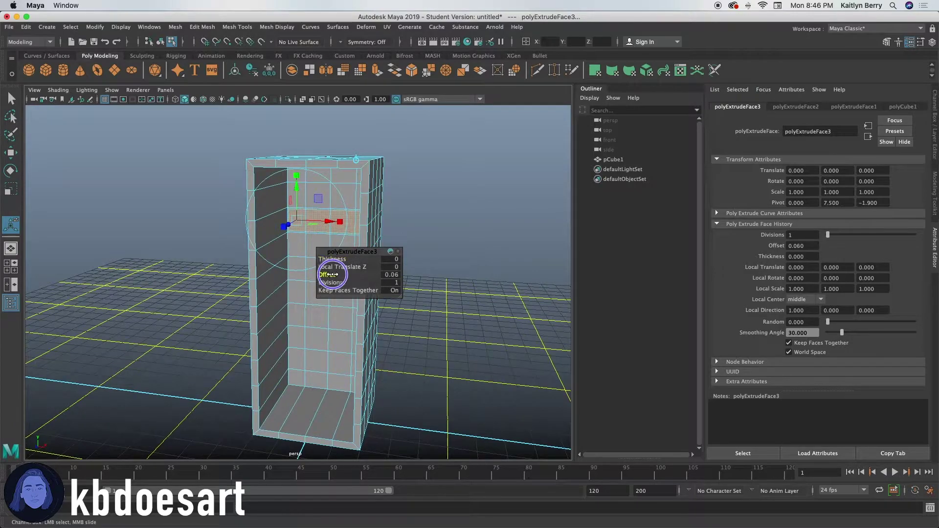
middle_click_drag(332, 274, 348, 274)
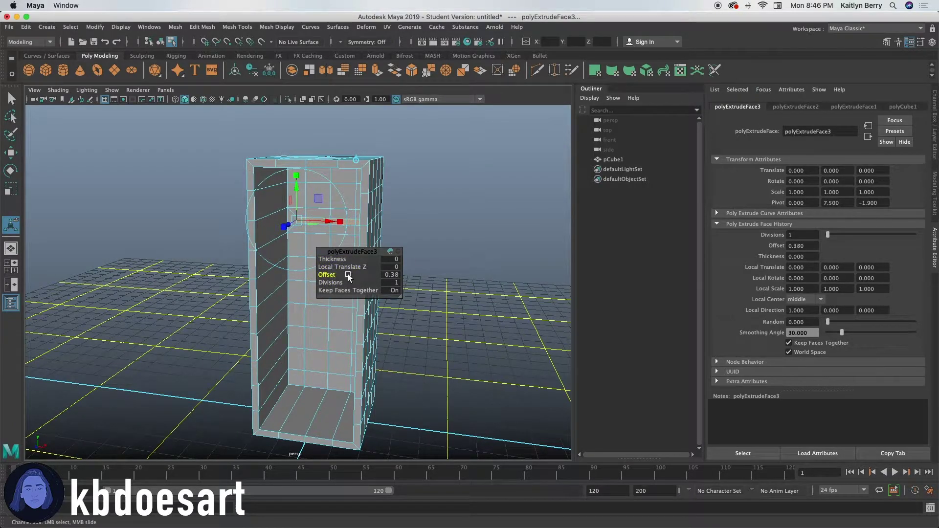
- Extrude the thin strip forward by its thickness to form a shelf inside the box
key("ctrl+e")
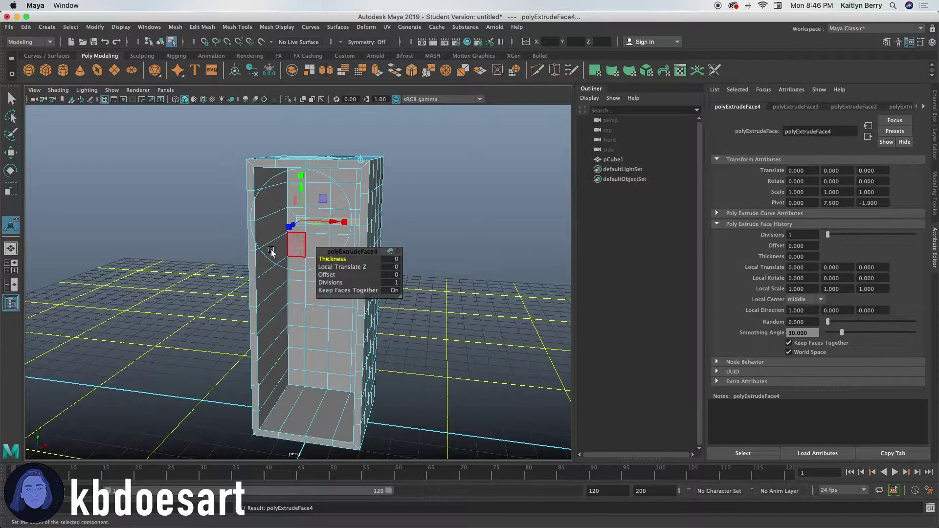
left_click_drag(272, 252, 256, 260, "alt")
middle_click_drag(333, 259, 362, 259)
- Select the shelf's right end face, try scaling it, and move it sideways to about X 1.85 to meet the side wall
mouse_move(361, 258)
left_mouse_down("alt")
mouse_move(262, 247)
mouse_move(299, 264)
mouse_move(292, 244)
mouse_move(409, 258)
mouse_move(377, 252)
left_mouse_up("alt")
left_click(323, 245)
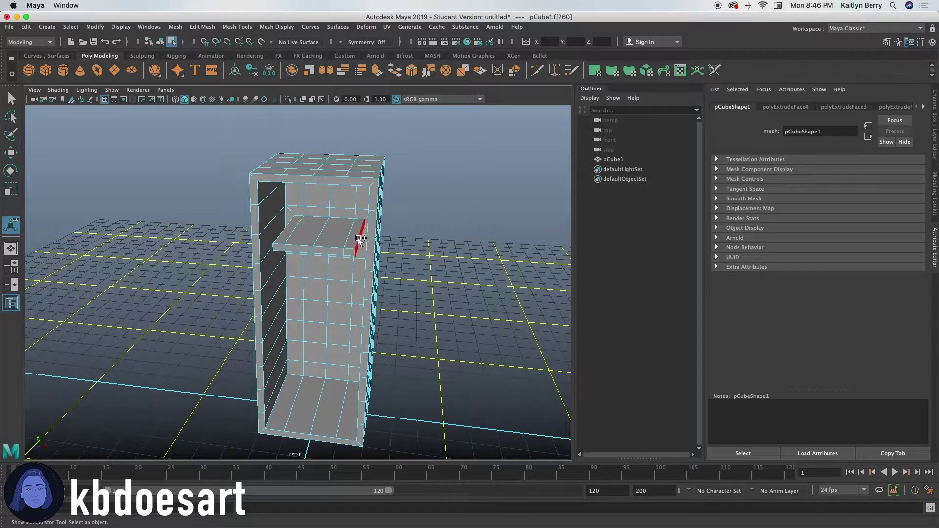
left_click(359, 238, "shift")
left_click_drag(304, 241, 360, 248, "alt")
key("r")
left_click(375, 252)
left_click(349, 240)
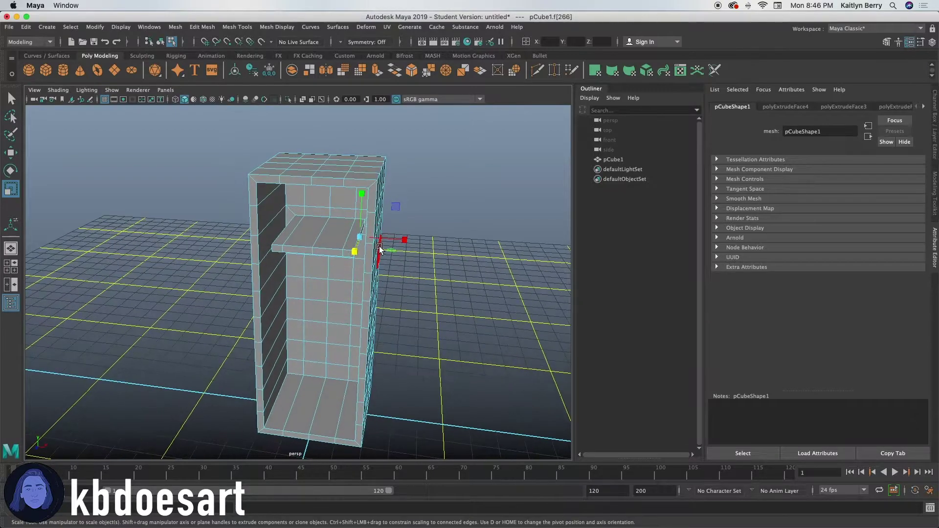
left_click(405, 240)
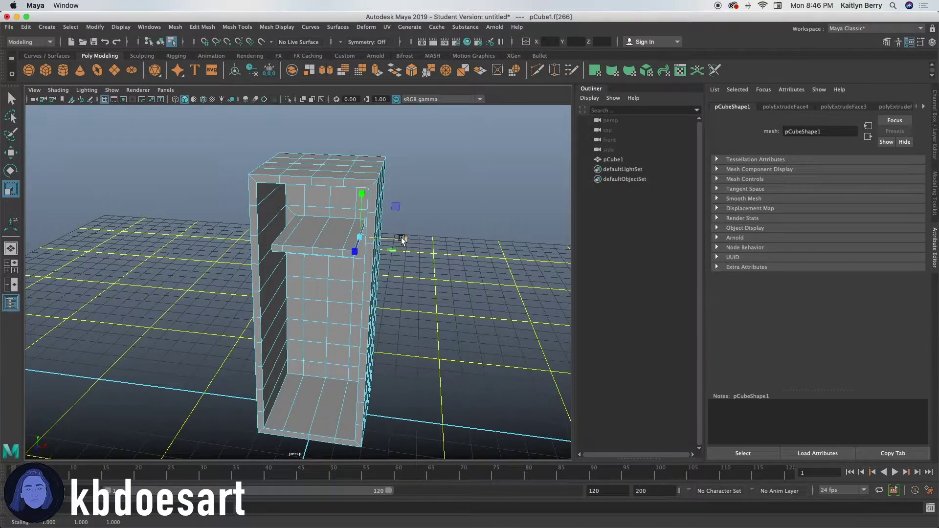
left_click_drag(334, 252, 407, 243, "alt")
key("w")
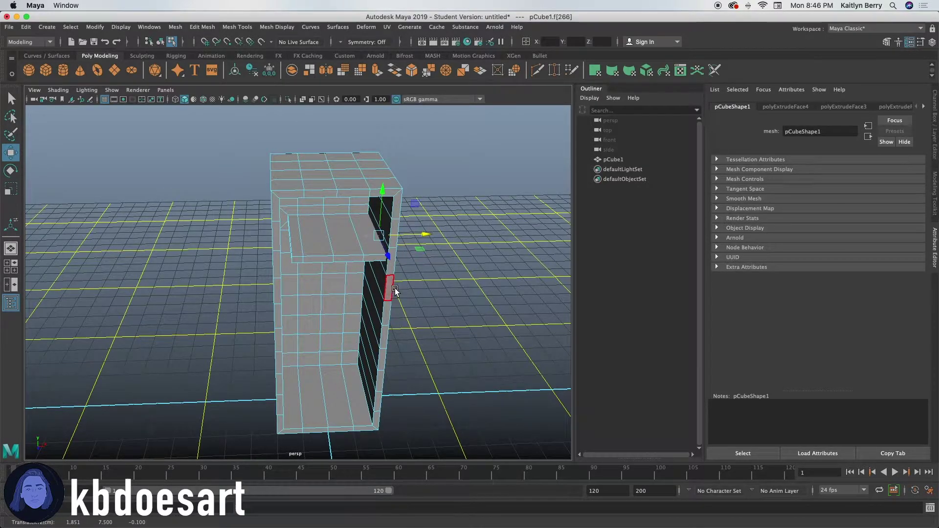
left_click_drag(395, 288, 298, 242, "alt")
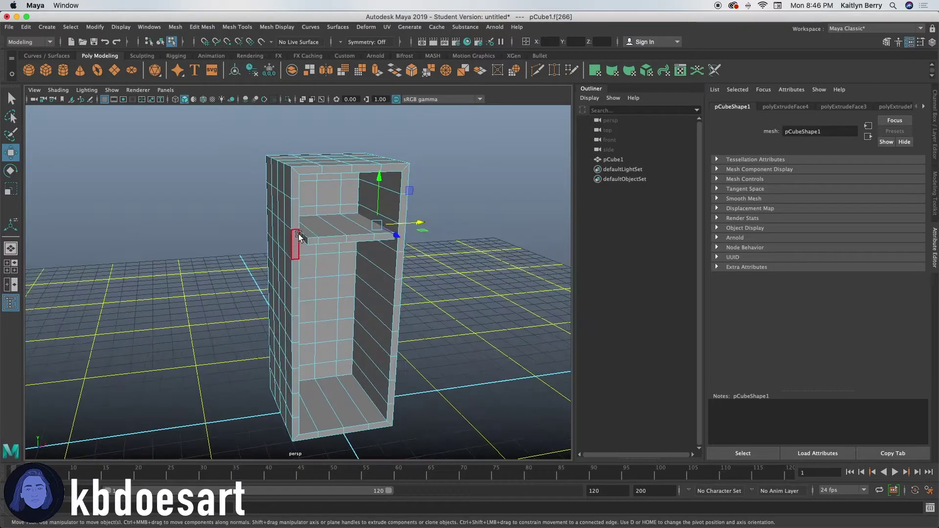
- Move the shelf's left end face out to the left side wall and clear the selection
left_click(298, 241)
left_click_drag(361, 273, 338, 280, "alt")
left_click_drag(326, 230, 369, 286)
left_click(431, 246)
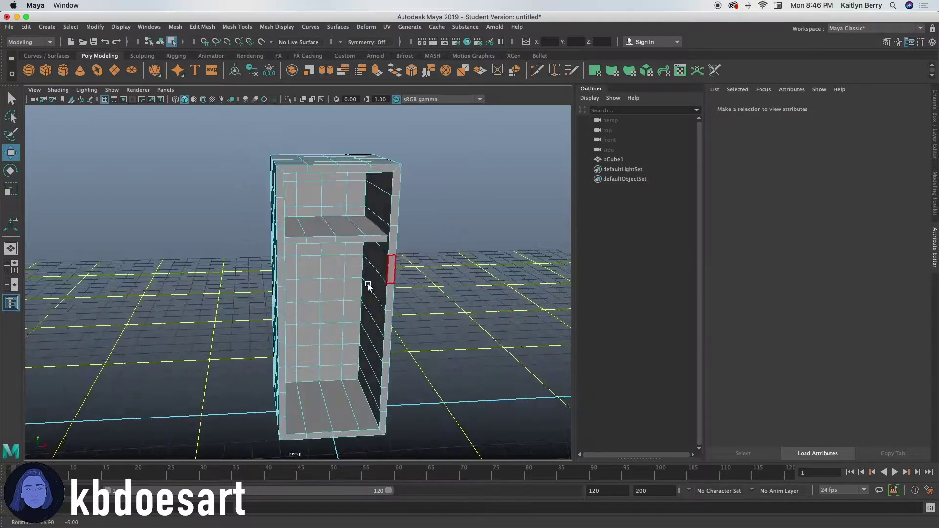
- Preview the cabinet with smooth mesh display and return to the unsmoothed display
left_click_drag(425, 314, 324, 284, "alt")
key("3")
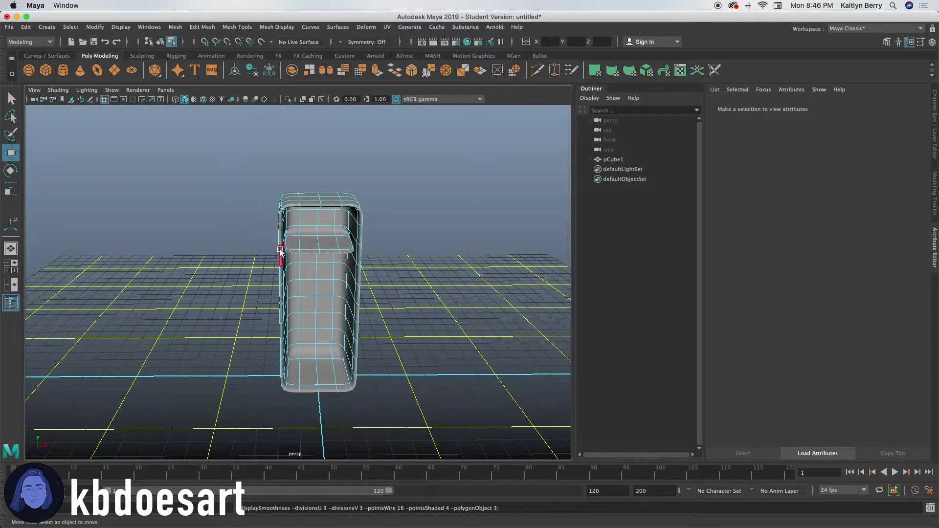
right_click_drag(304, 271, 369, 312, "alt")
left_click_drag(369, 312, 324, 278, "alt")
key("1")
- Extrude the two middle faces on the shelf's underside with an offset of 0.7 to inset them
right_click_drag(432, 303, 322, 286, "alt")
left_click_drag(324, 282, 346, 289, "alt")
right_click_drag(323, 303, 433, 277, "alt")
middle_click_drag(379, 245, 375, 283, "alt")
left_click_drag(366, 323, 366, 281, "alt")
left_click(341, 222)
left_click(323, 217, "shift")
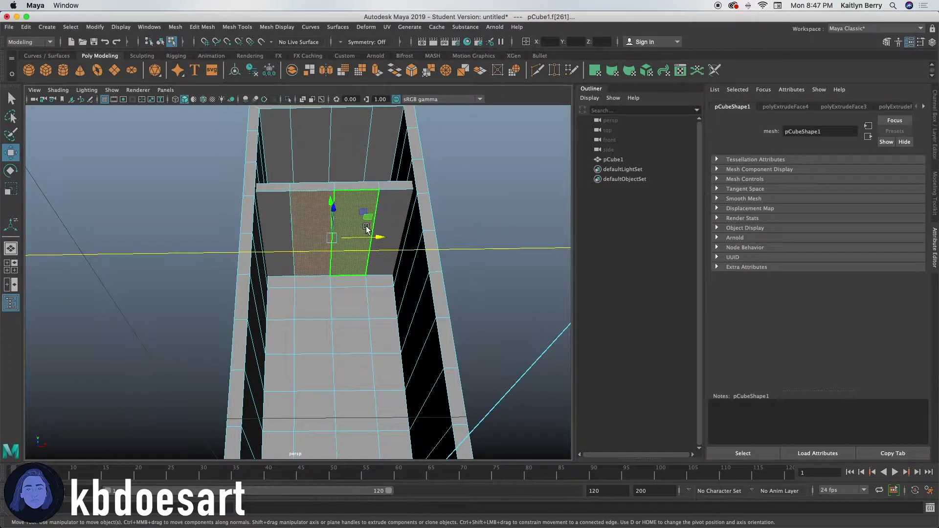
key("ctrl+e")
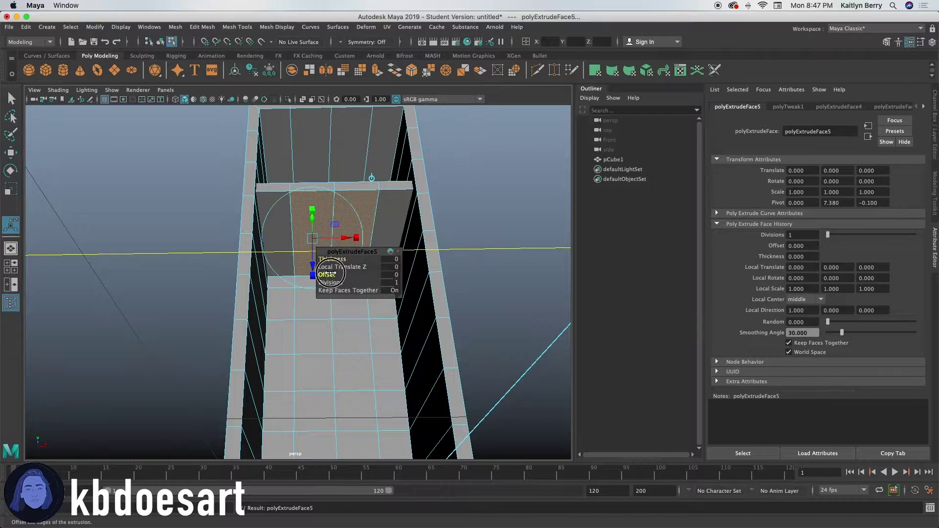
left_click_drag(327, 275, 337, 271)
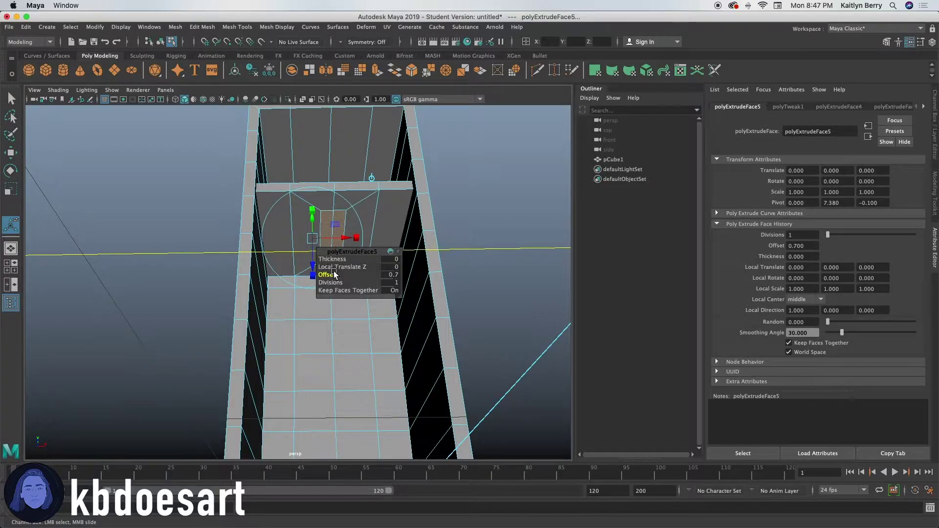
- Scale the inset underside faces down along the shelf's depth so they become shorter and roughly square
left_click_drag(406, 245, 300, 252, "alt")
key("r")
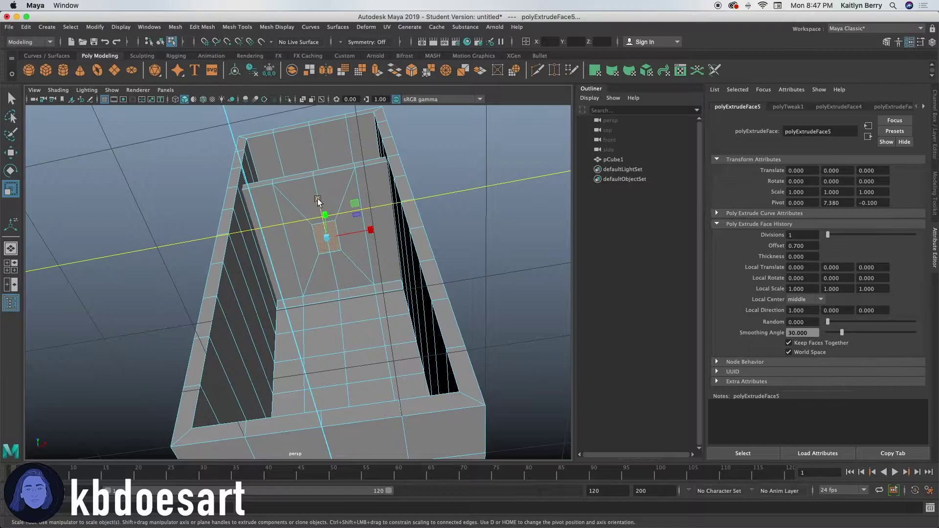
left_click(318, 201)
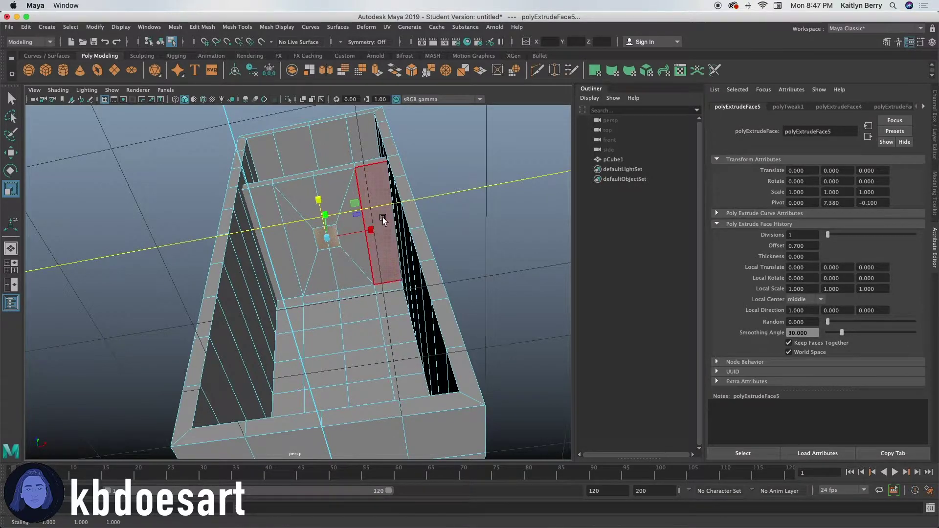
- Apply Circularize to the inset faces under the shelf
left_click_drag(382, 217, 296, 199, "alt")
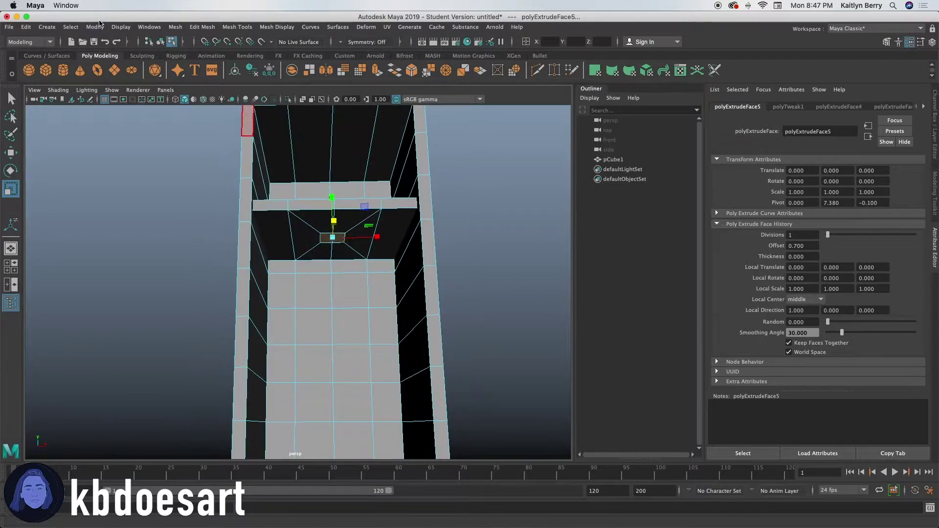
left_click(202, 28)
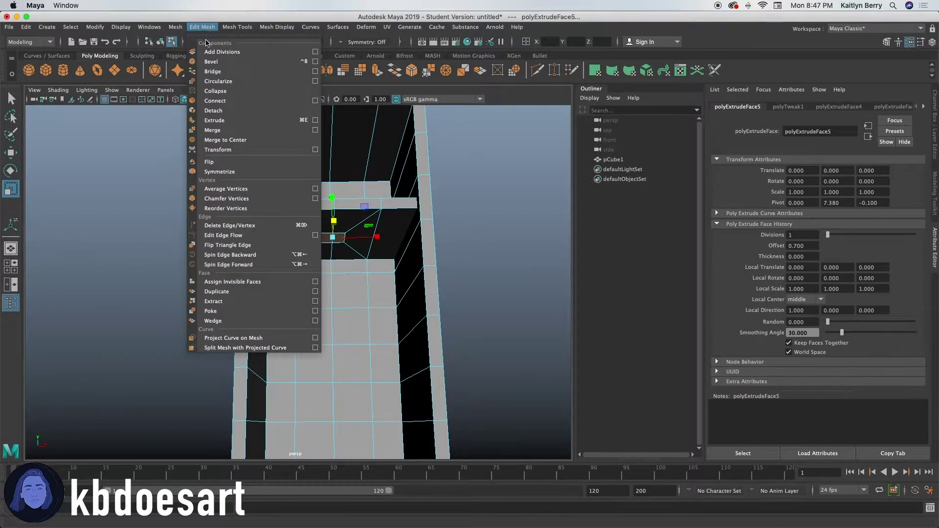
left_click(218, 81)
left_click_drag(421, 205, 405, 235, "alt")
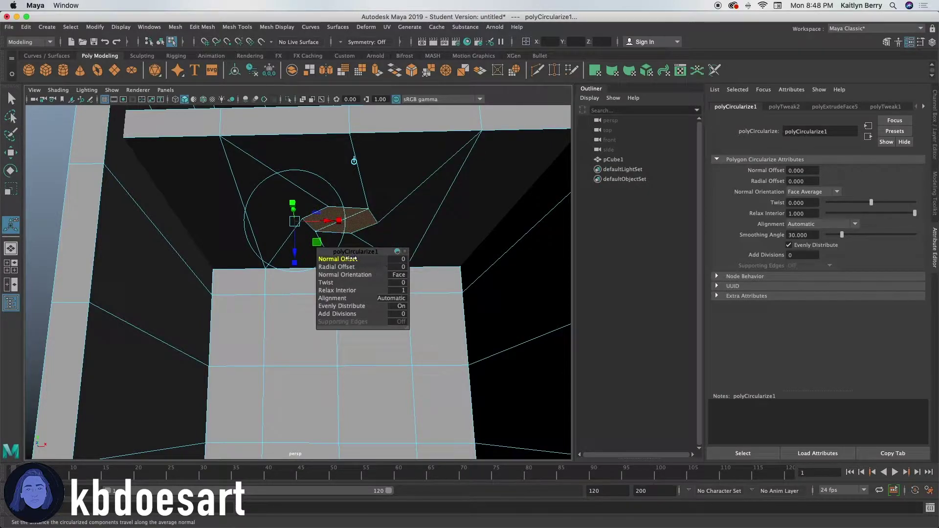
- Try Circularize twist values of 45 and 50, and set the twist to 40
left_click(399, 283)
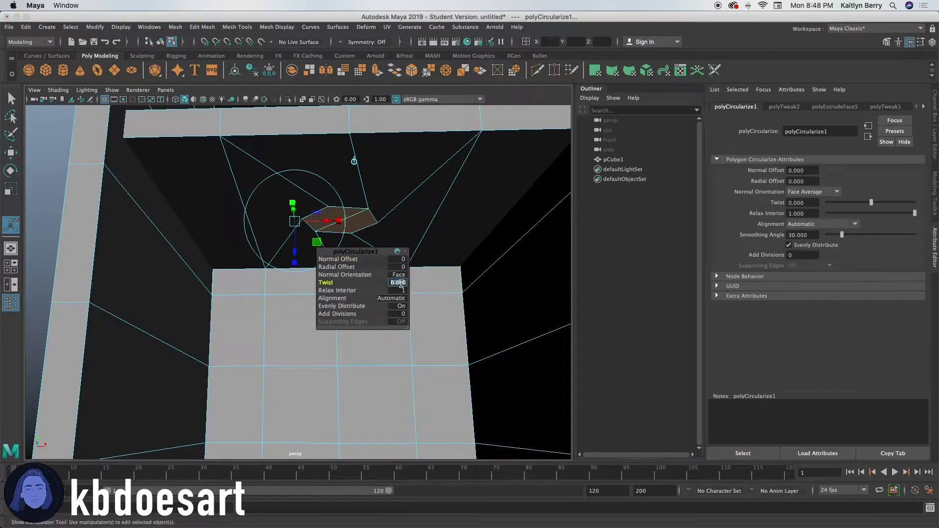
type("45")
key("Return")
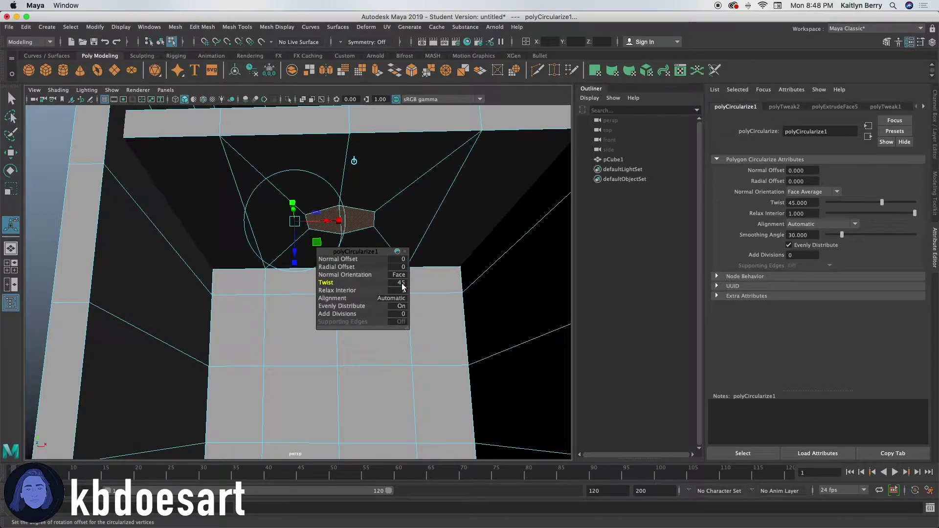
left_click(402, 284)
key("Return")
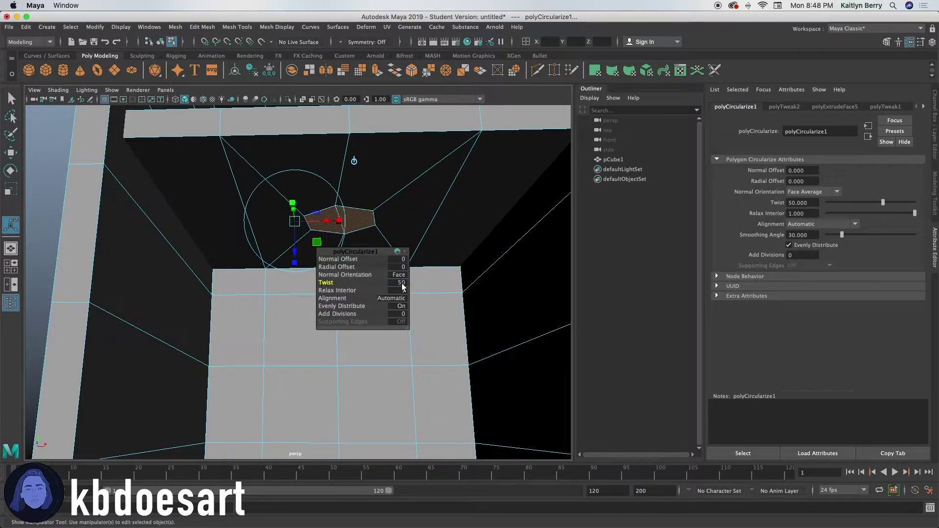
left_click(402, 283)
type("40")
key("Return")
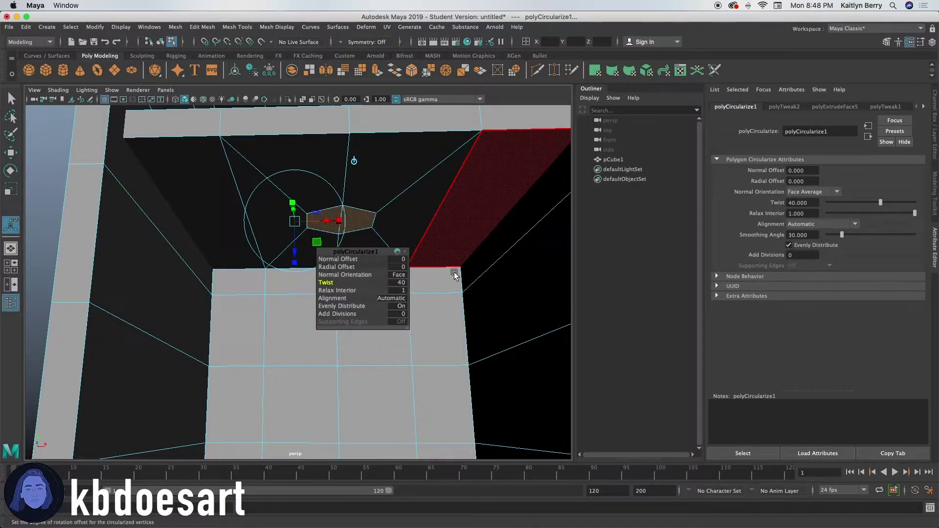
left_click_drag(453, 273, 389, 309, "alt")
key("ctrl+e")
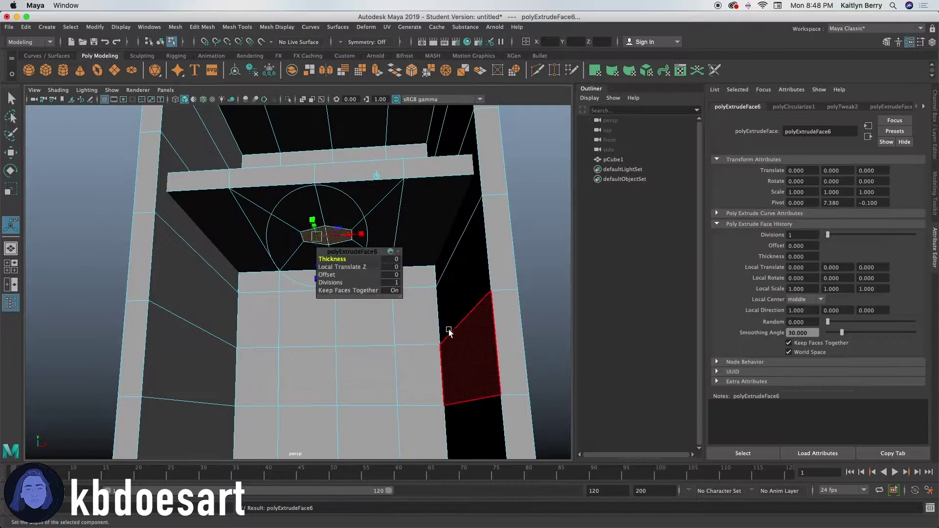
left_click_drag(450, 325, 430, 313, "alt")
key("r")
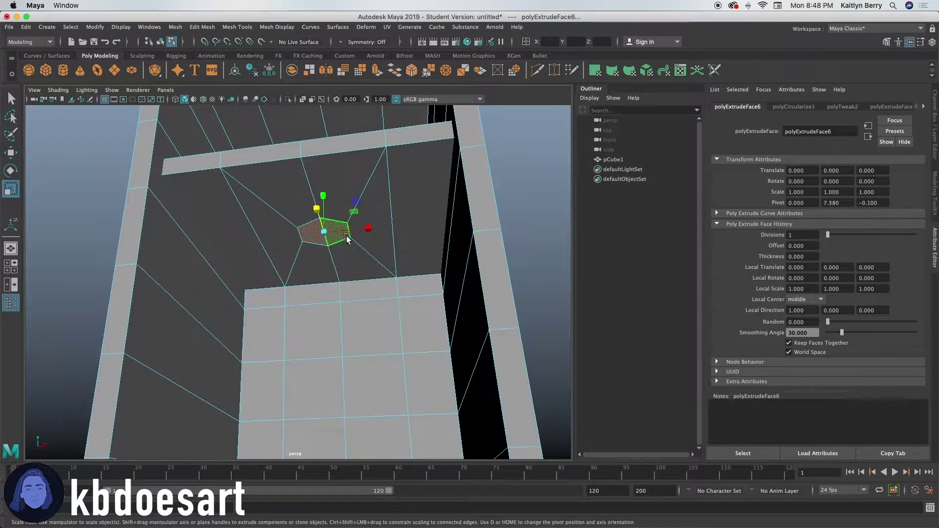
key("ctrl+z")
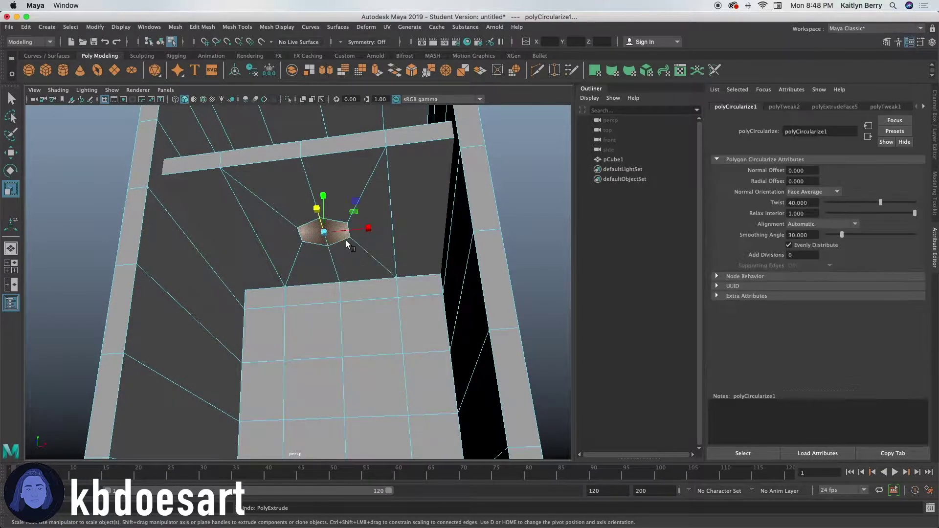
key("ctrl+z")
- Extrude the circularized faces with an offset of 0.27 to form a smaller hexagon inside
key("ctrl+e")
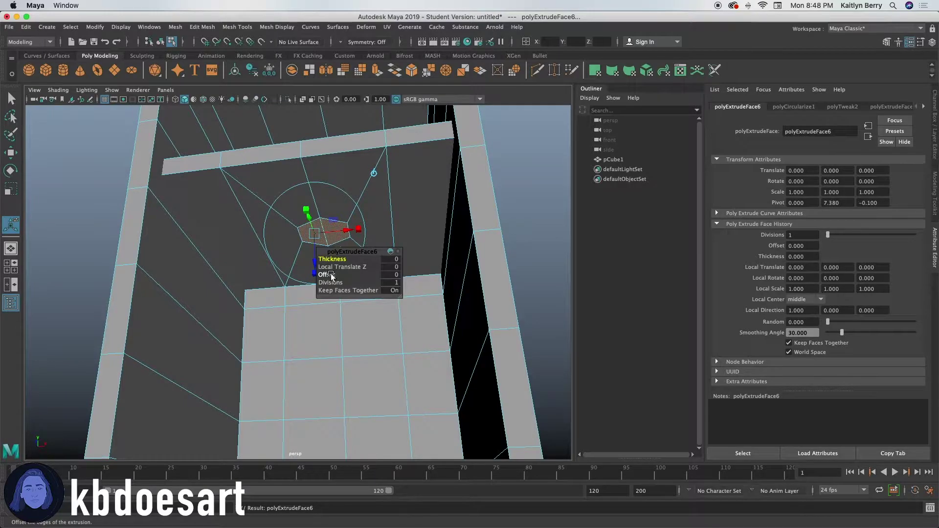
left_click_drag(331, 275, 342, 276)
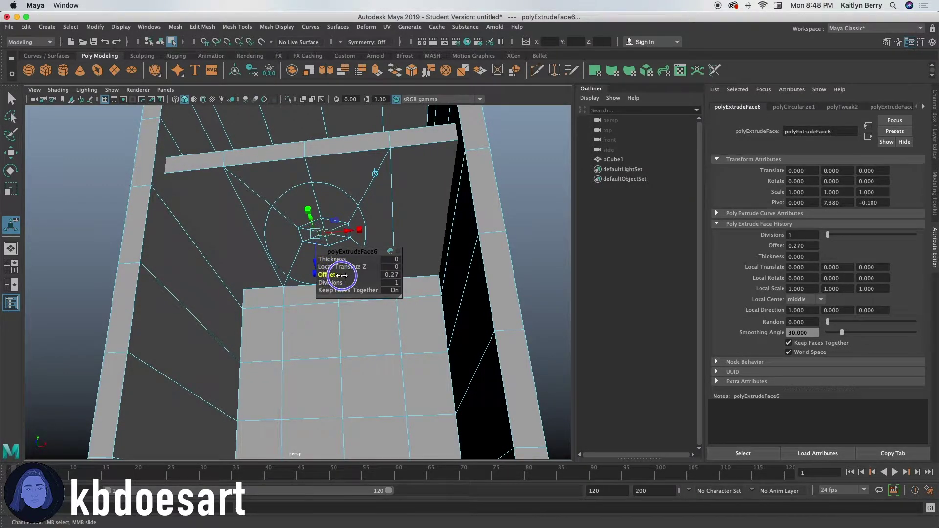
- Delete the edge that splits the small inner hexagon in two
mouse_move(273, 257)
left_mouse_down("alt")
mouse_move(319, 263)
mouse_move(270, 245)
left_mouse_up("alt")
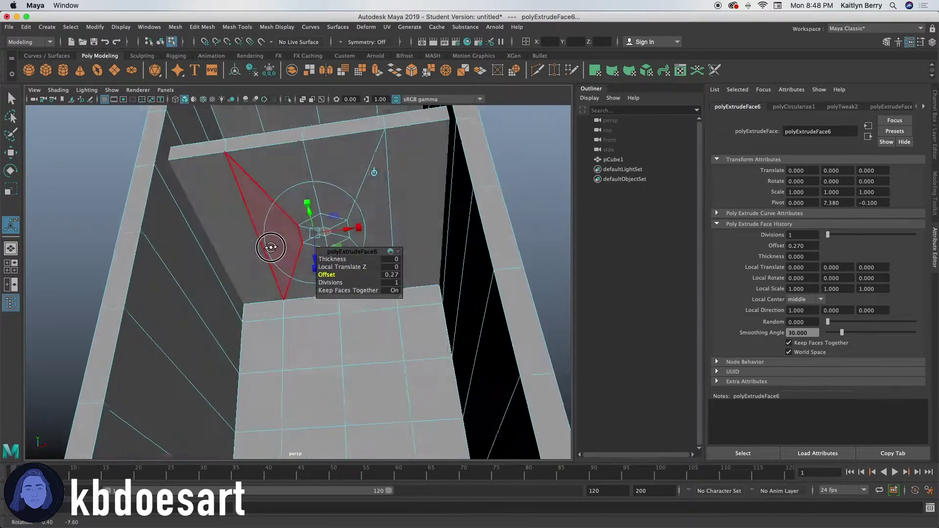
right_click_drag(424, 249, 467, 248, "alt")
middle_click_drag(436, 211, 402, 271, "alt")
right_click_drag(411, 259, 518, 241, "alt")
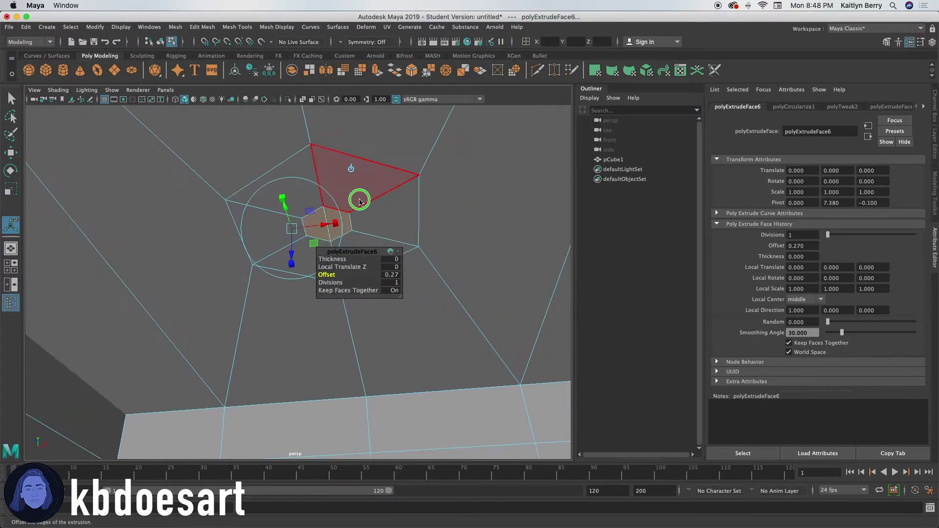
right_click_drag(360, 199, 368, 220)
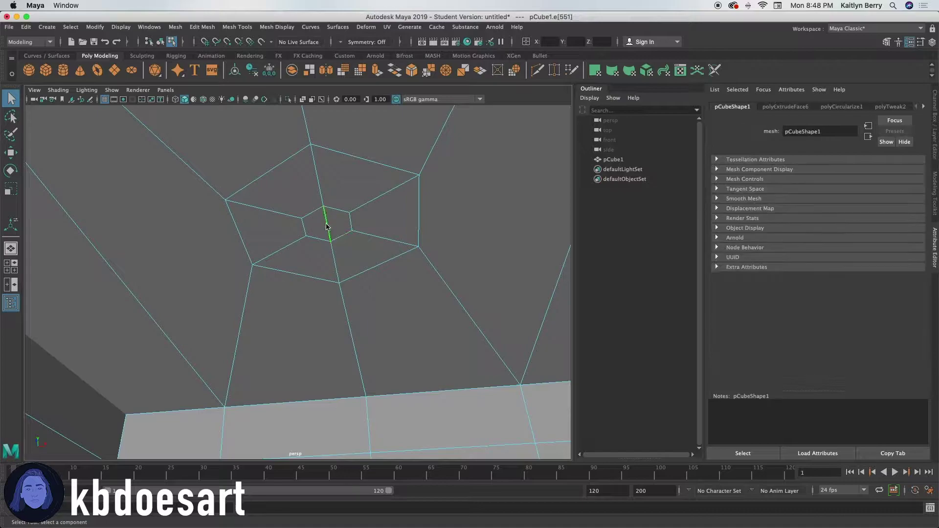
left_click_drag(377, 220, 315, 237, "alt")
- Extrude the small hexagonal face downward to about Y 6.5 to form a rod hanging from the shelf
right_click_drag(326, 232, 123, 250)
left_click(327, 238)
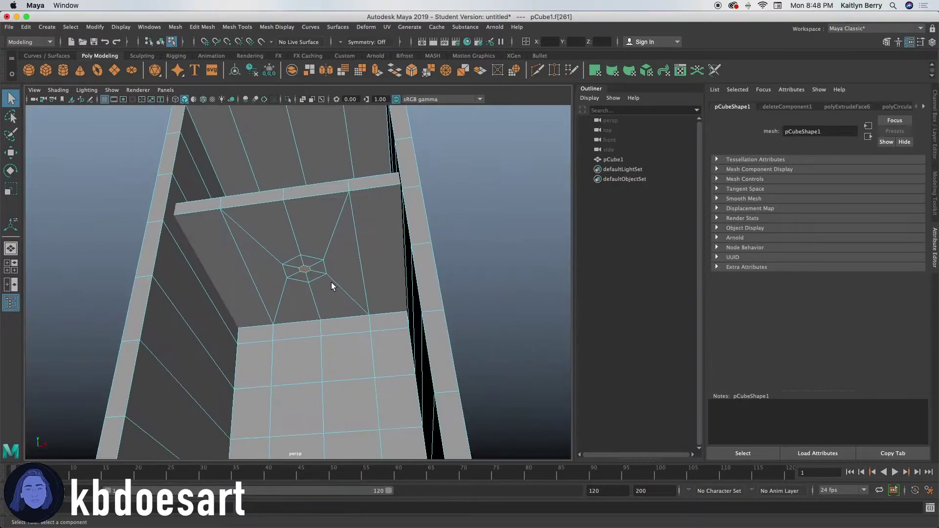
key("ctrl+e")
key("w")
left_click_drag(343, 272, 306, 282, "alt")
right_click_drag(295, 355, 382, 367, "alt")
middle_click_drag(382, 367, 376, 314, "alt")
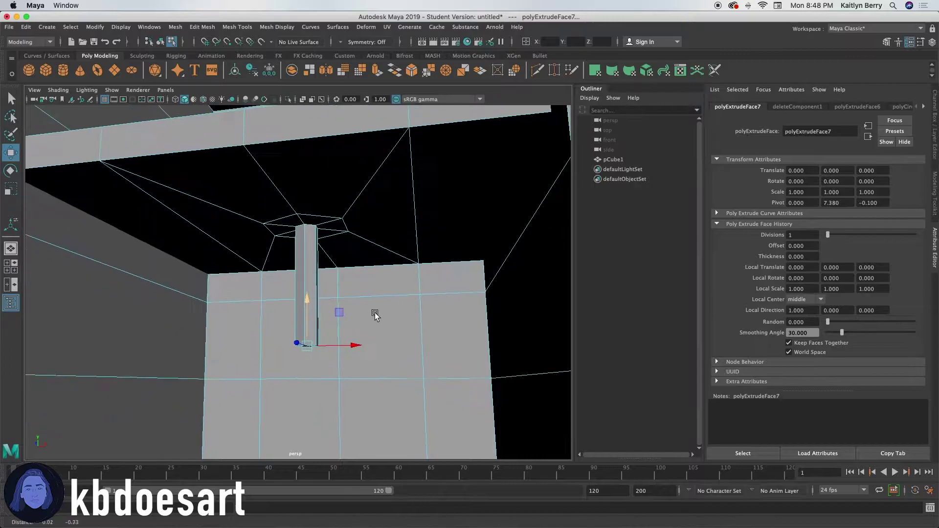
left_click_drag(344, 332, 323, 334, "alt")
scroll(324, 334, "down", 5)
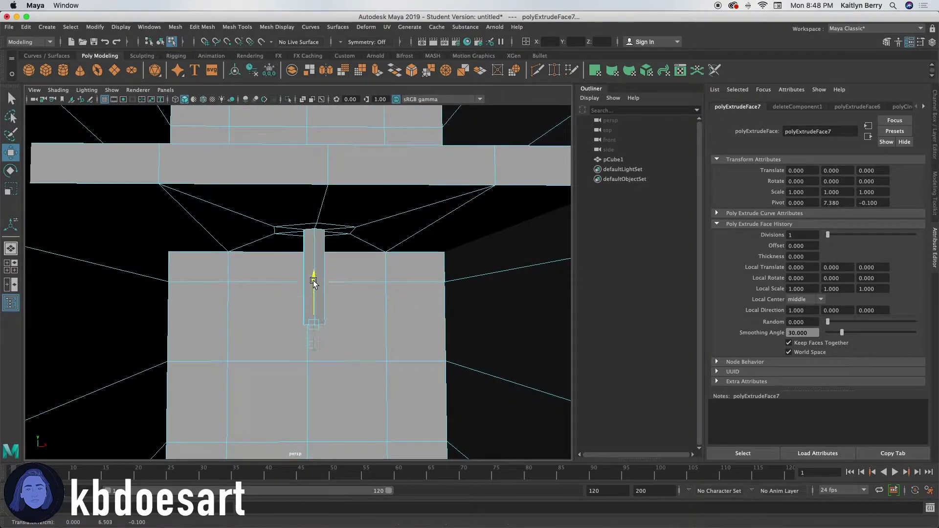
scroll(343, 343, "down", 3)
left_click_drag(350, 362, 342, 346, "alt")
right_click_drag(341, 346, 313, 324, "alt")
left_click_drag(313, 324, 325, 330, "alt")
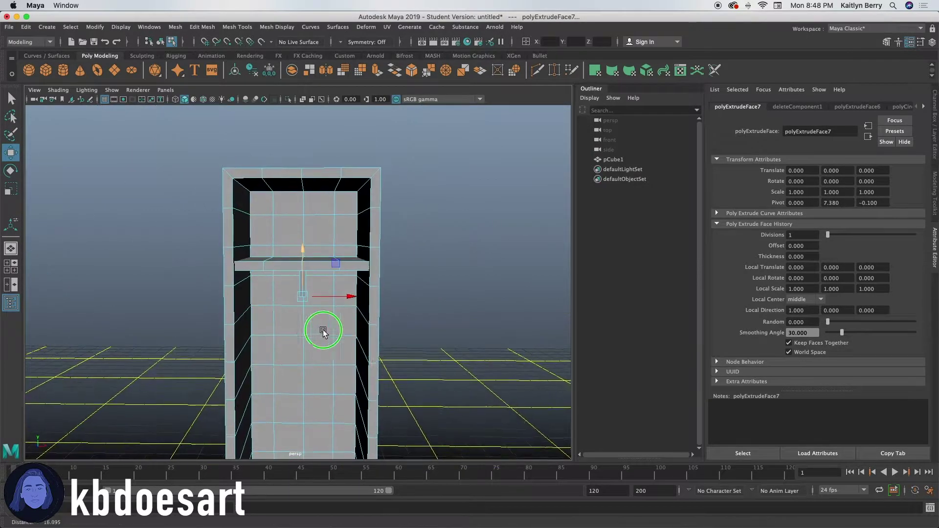
- Extrude the rod's bottom face by about 0.147 and rotate the new end face sideways
right_click_drag(325, 329, 365, 343, "alt")
key("ctrl+e")
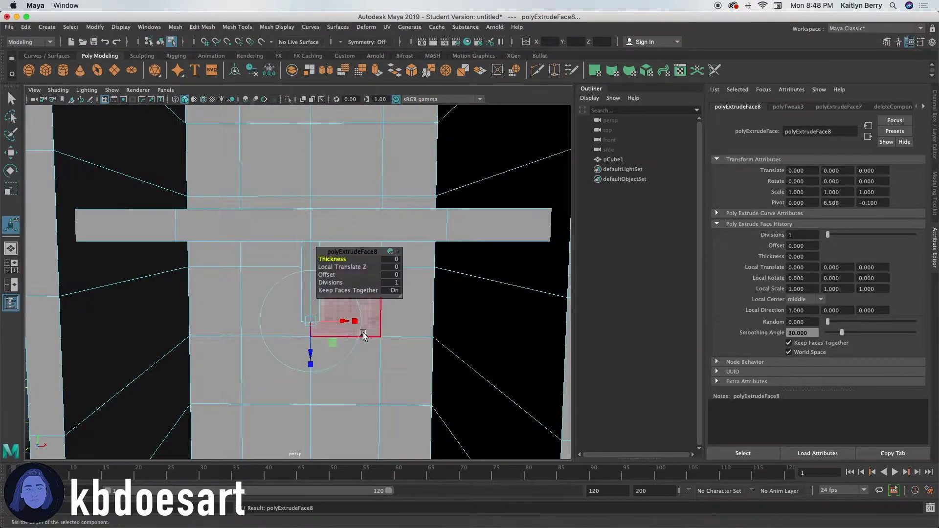
scroll(384, 348, "down", 3)
left_click_drag(384, 348, 308, 352, "alt")
key("e")
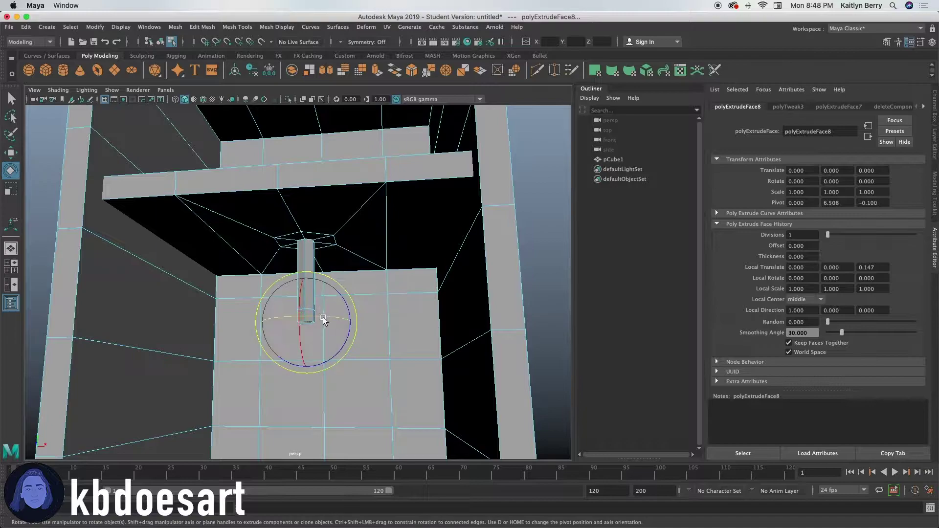
left_click_drag(349, 315, 332, 281)
- Move the rod's end face to about X 0.466, Y 6.238 to bend the rod, and rotate the face further
key("w")
left_click_drag(308, 319, 373, 328)
left_click_drag(344, 279, 344, 289)
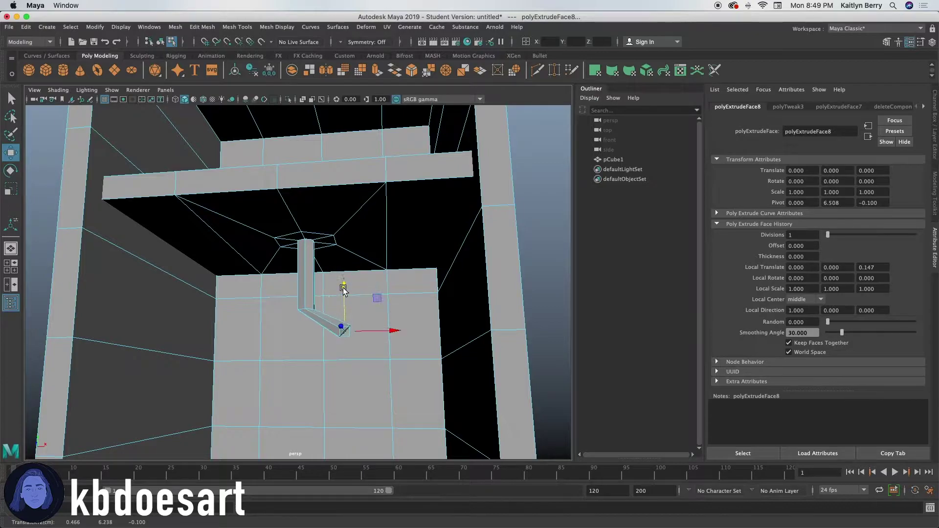
key("e")
left_click_drag(388, 315, 348, 284)
key("w")
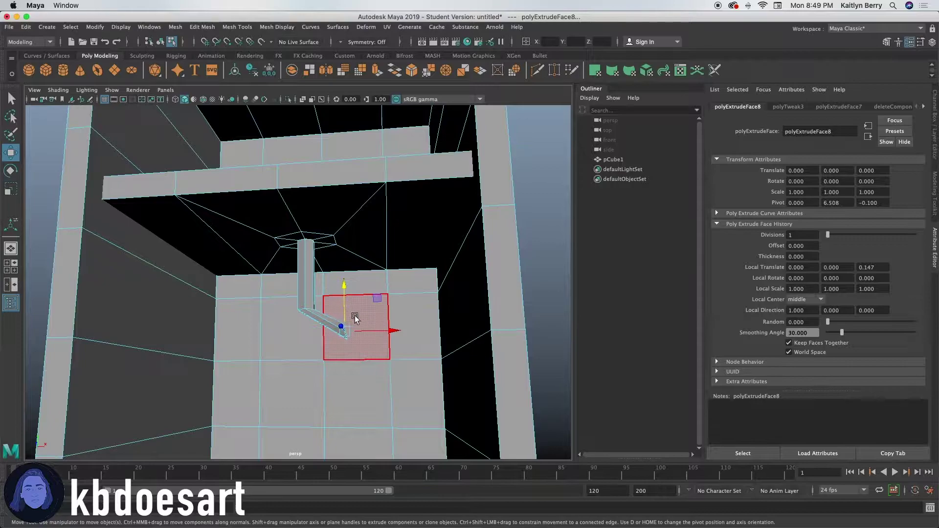
- Rotate the hook's end face upright and extrude it sideways to about X 0.489, Y 6.238 to form the hook's lowest section
left_click_drag(374, 327, 351, 379)
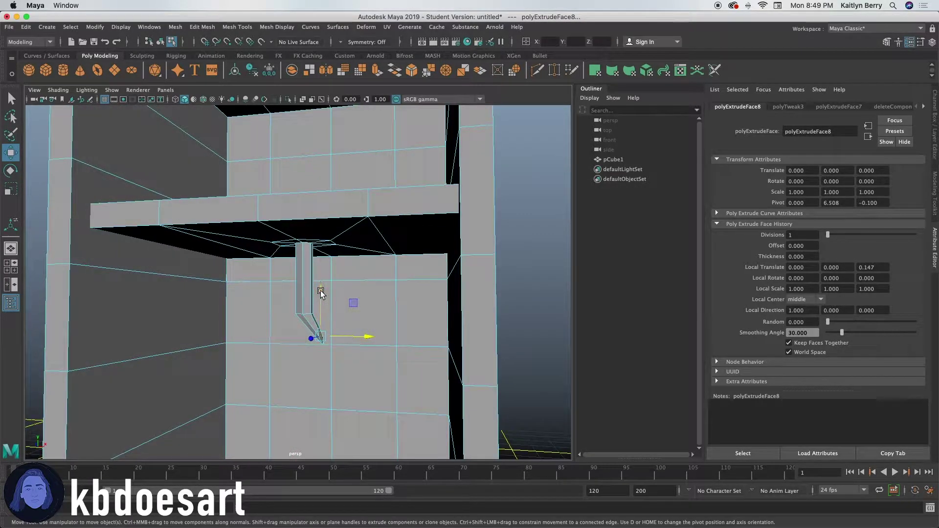
key("e")
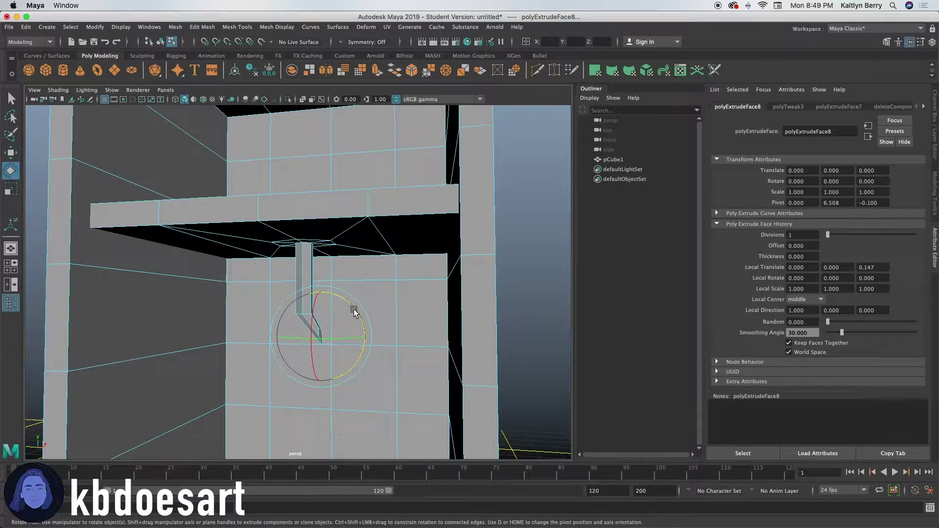
key("ctrl+e")
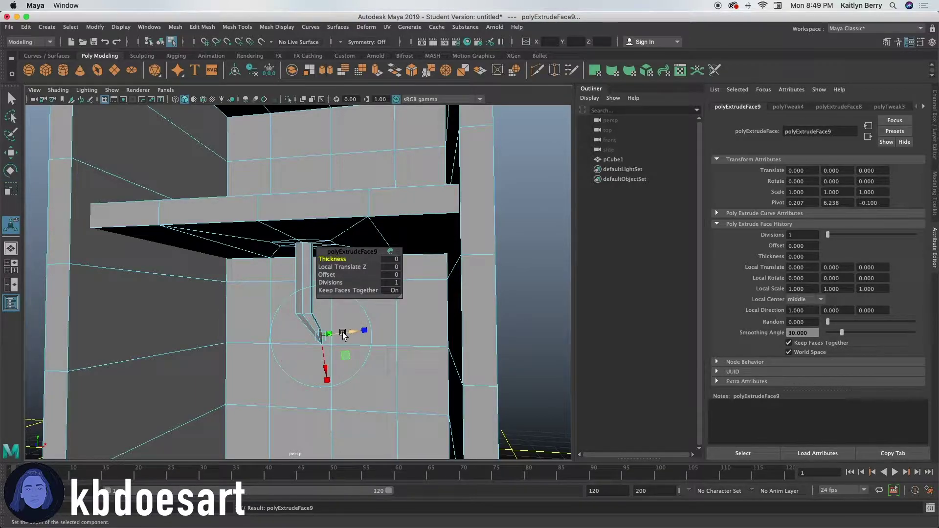
key("w")
left_click_drag(348, 335, 369, 336)
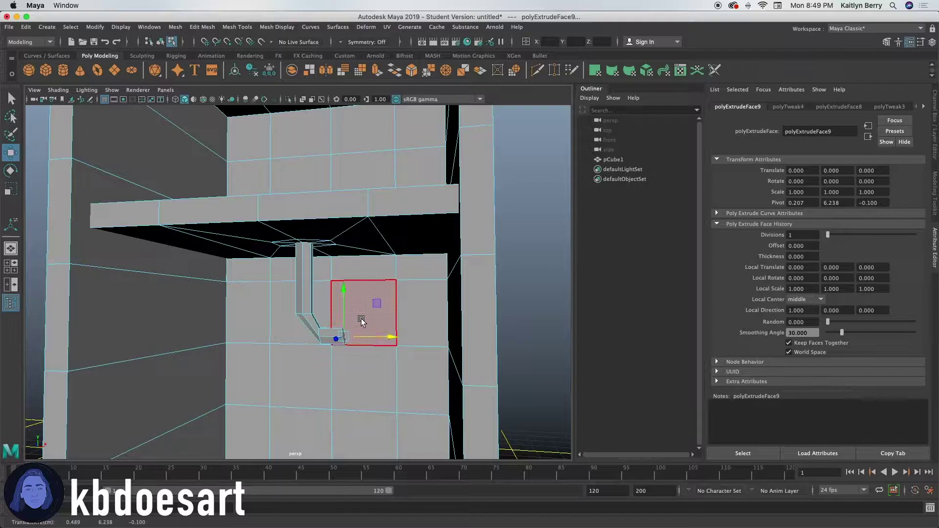
- Tilt the hook's end face upward and extrude it to about X 0.680, Y 6.509
key("e")
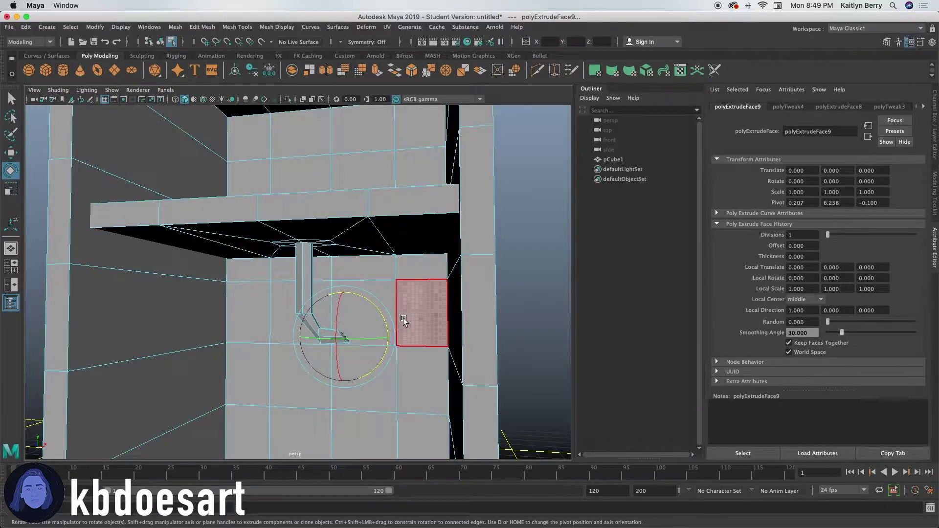
key("ctrl+e")
key("w")
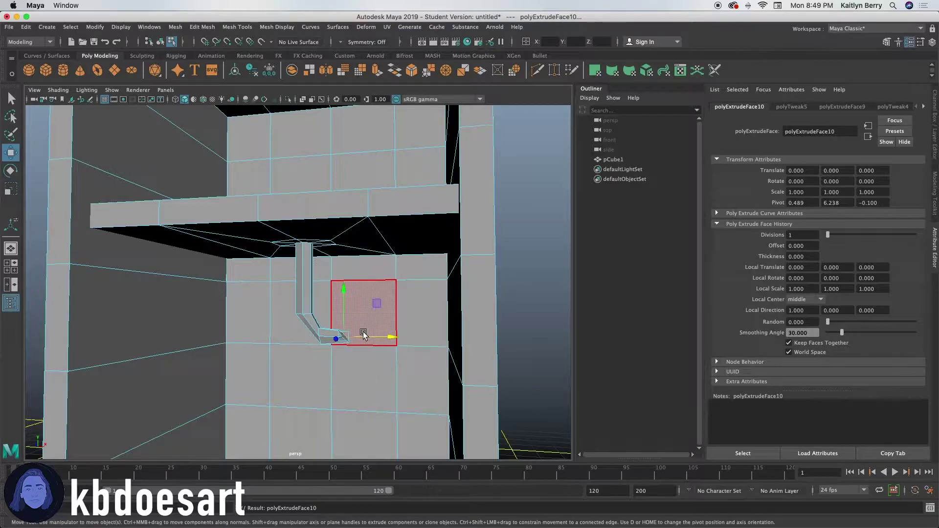
left_click_drag(368, 336, 384, 338)
left_click_drag(361, 303, 362, 279)
- Extrude the hook's tip once more, rotate its end face, and move it to about X 0.732, Y 6.669
key("ctrl+e")
key("e")
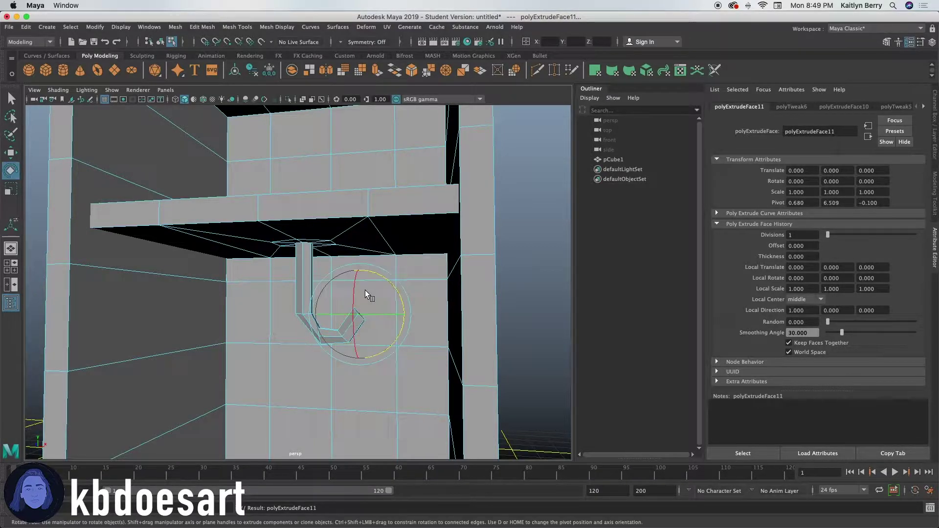
left_click(372, 272)
key("w")
mouse_move(348, 269)
left_mouse_down()
mouse_move(357, 281)
mouse_move(361, 257)
left_mouse_up()
key("ctrl+z")
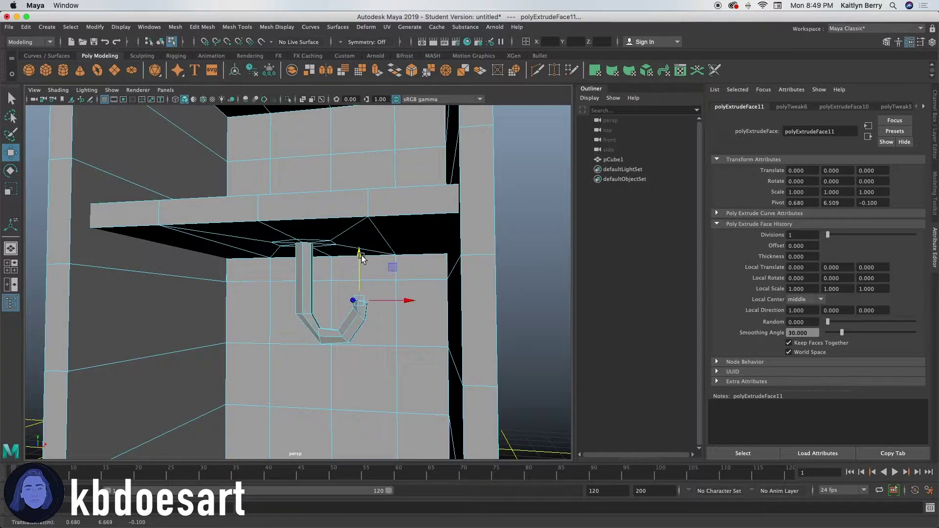
left_click_drag(381, 301, 387, 301)
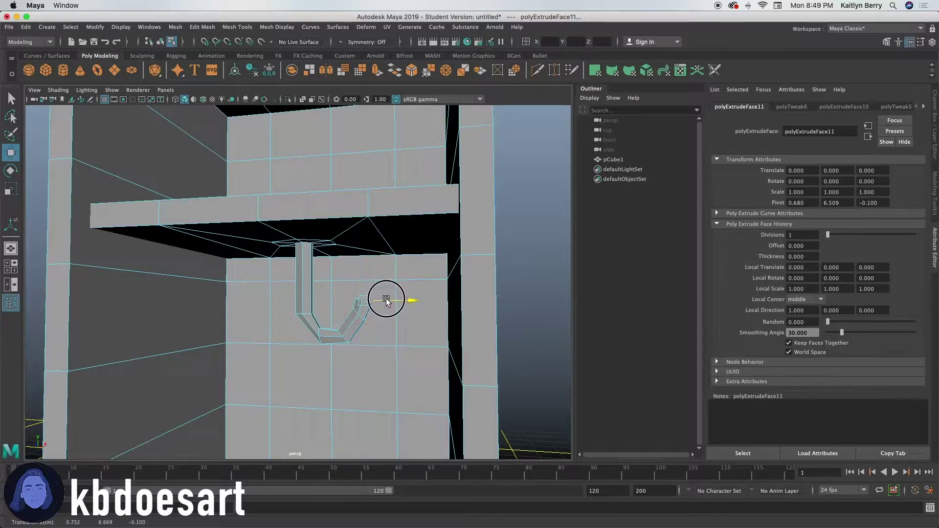
- Inspect the hook and cabinet in smooth mesh preview and return to the unsmoothed display
key("3")
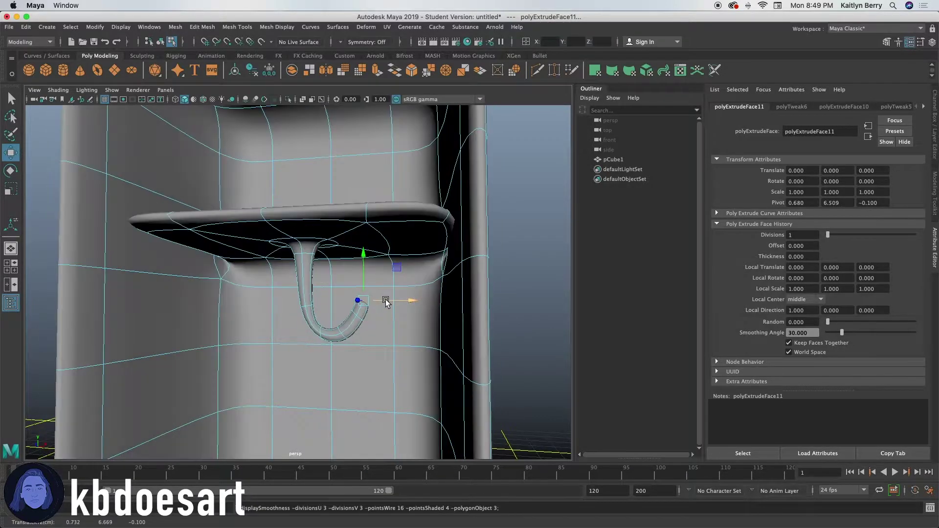
right_click_drag(411, 326, 261, 328, "alt")
left_click_drag(261, 328, 254, 324, "alt")
key("1")
right_click_drag(345, 349, 518, 305, "alt")
left_click(409, 338)
key("3")
right_click_drag(335, 325, 548, 338, "alt")
key("1")
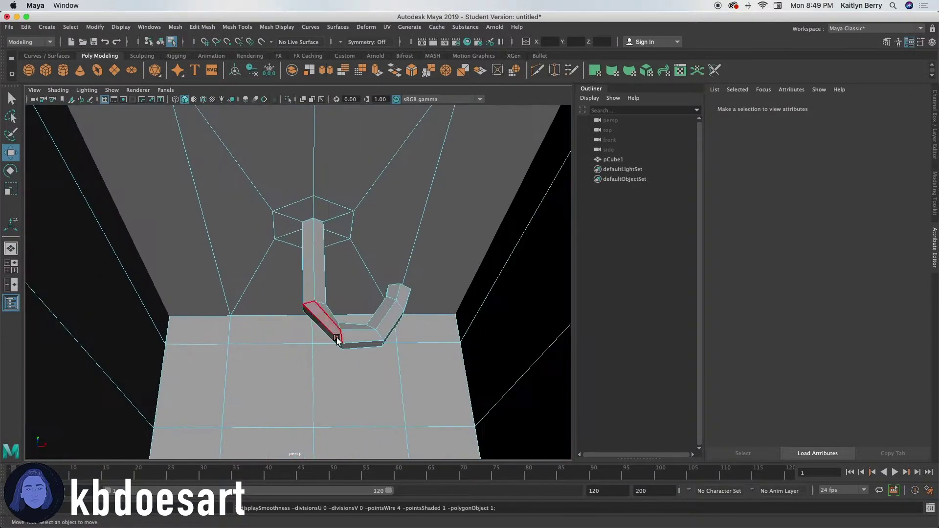
- Select the edge loop at the hook's lower bend nearest the rod and rotate it to even out the curve
right_click_drag(343, 337, 344, 227)
double_click(343, 336)
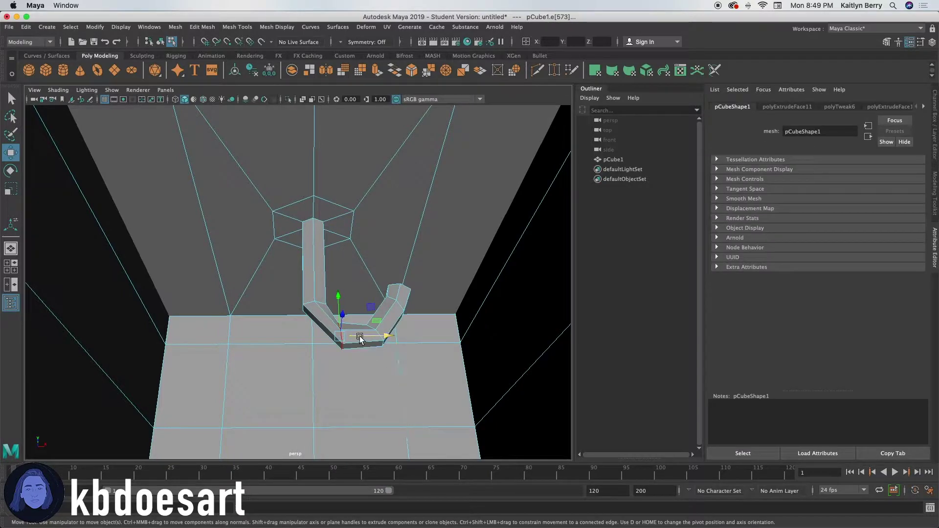
key("e")
left_click_drag(357, 378, 333, 374)
left_click(436, 263)
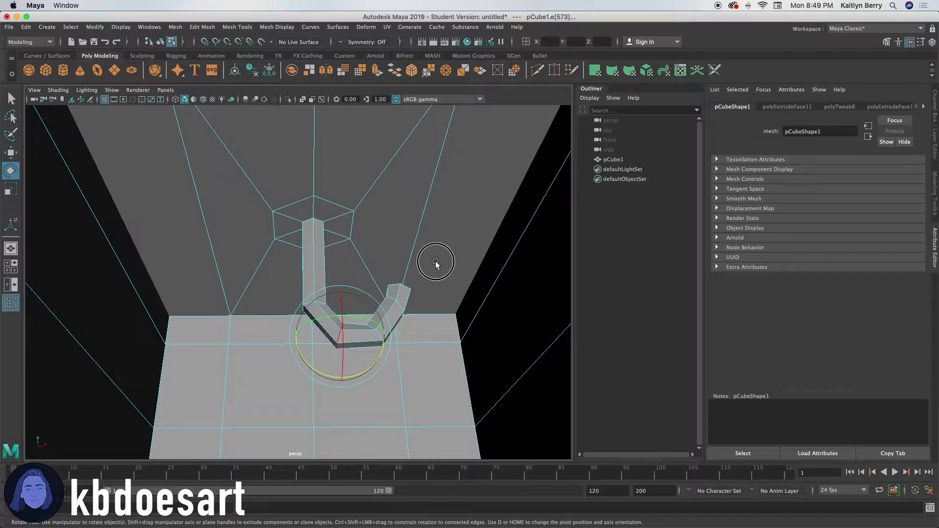
- Create a new polygon cube at the base of the cabinet
right_click_drag(430, 266, 218, 291, "alt")
left_click_drag(309, 274, 355, 332, "alt")
right_click_drag(470, 316, 368, 327, "alt")
left_click_drag(368, 325, 299, 351, "alt")
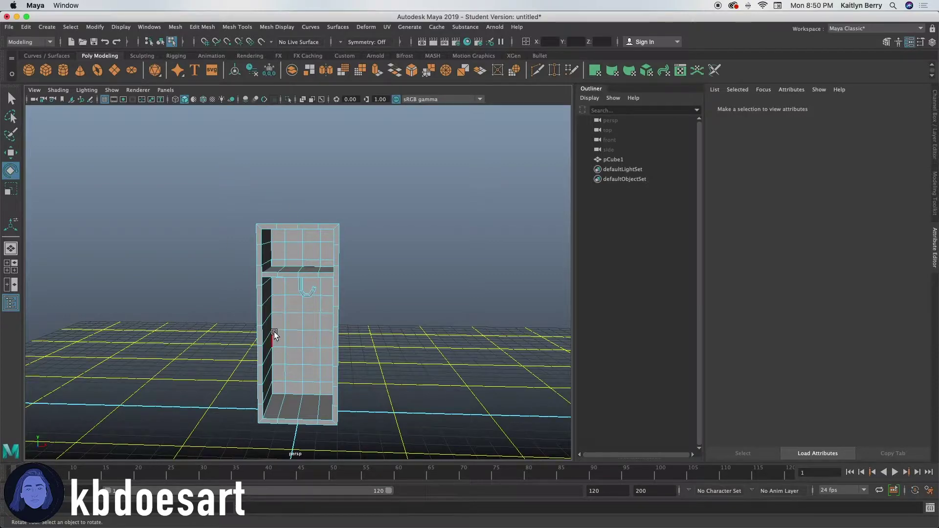
double_click(46, 69)
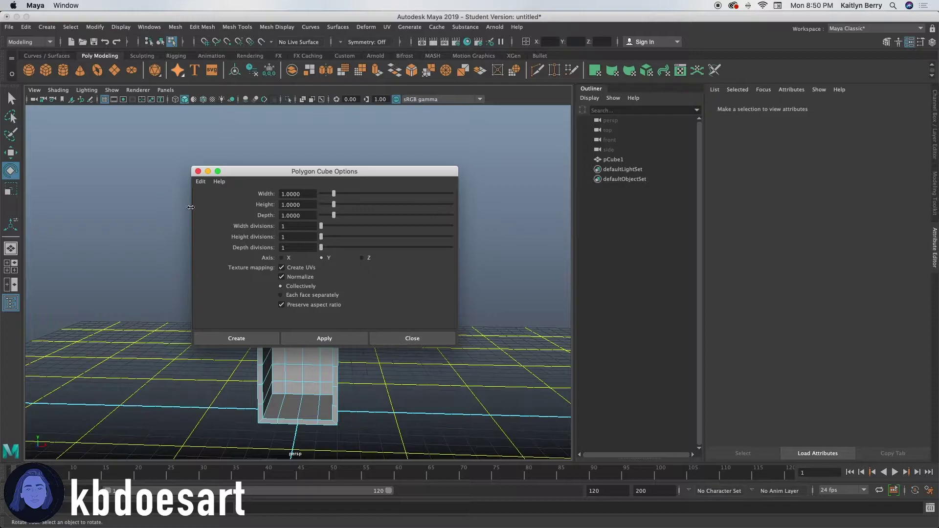
left_click(435, 339)
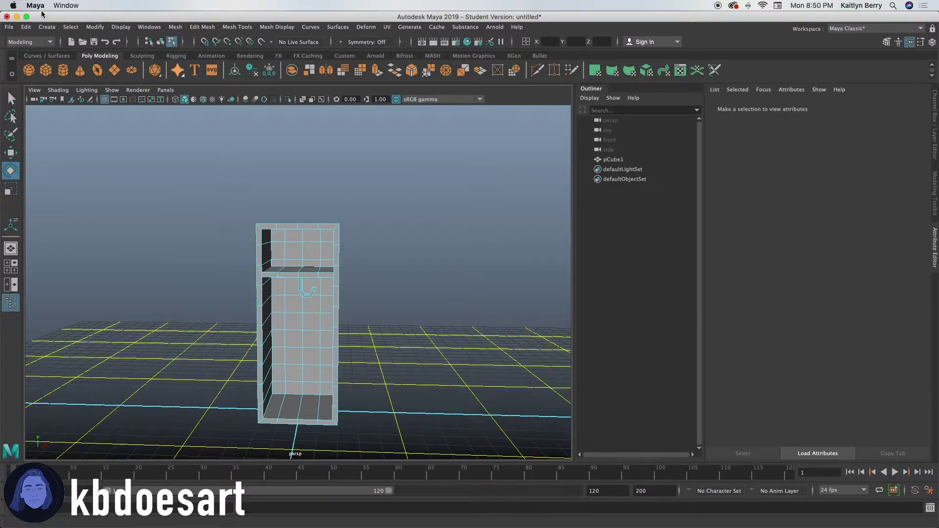
left_click(49, 66)
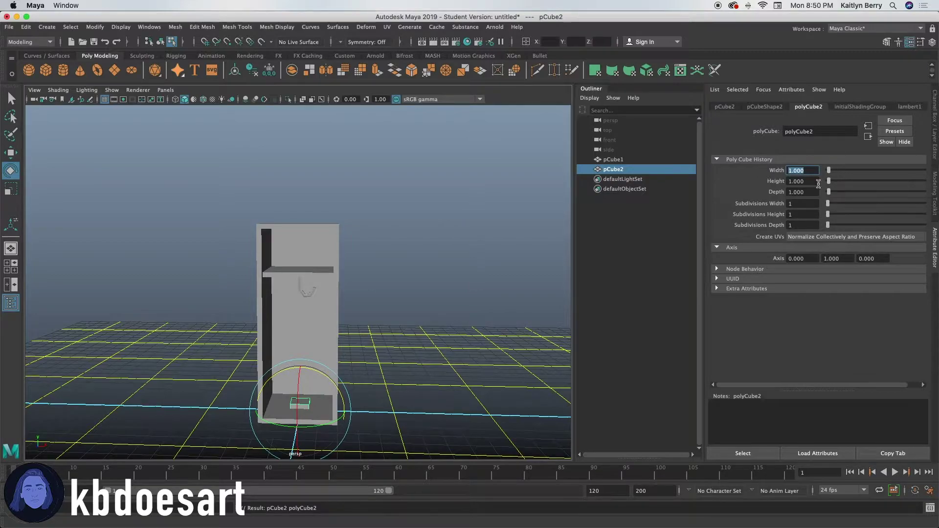
- Set the new cube's width to 4, height to 10 and depth to 4, and raise it to line up with the cabinet
type("4")
key("Tab")
type("10")
key("Tab")
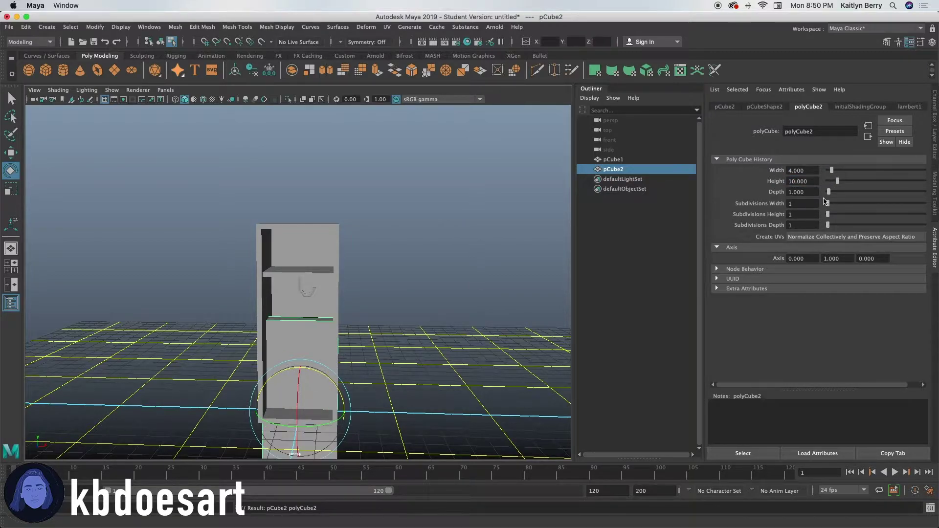
key("Return")
key("w")
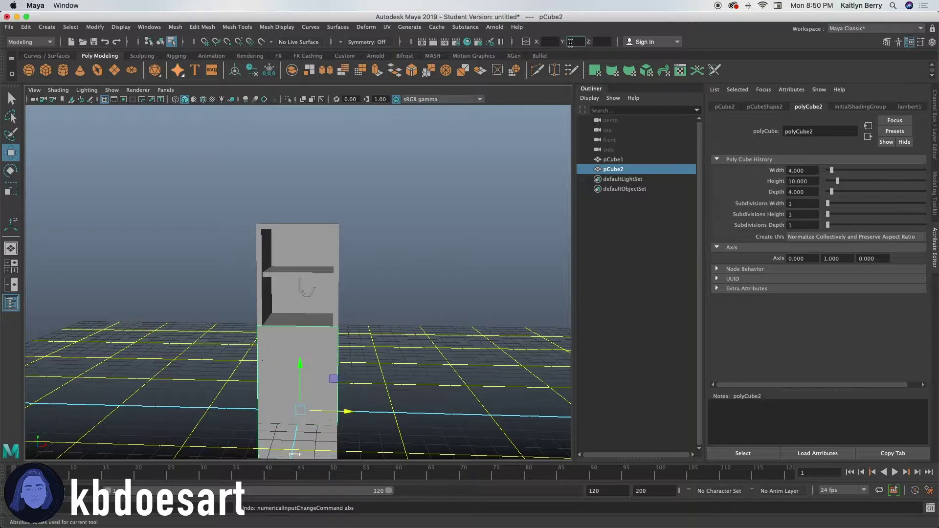
key("f")
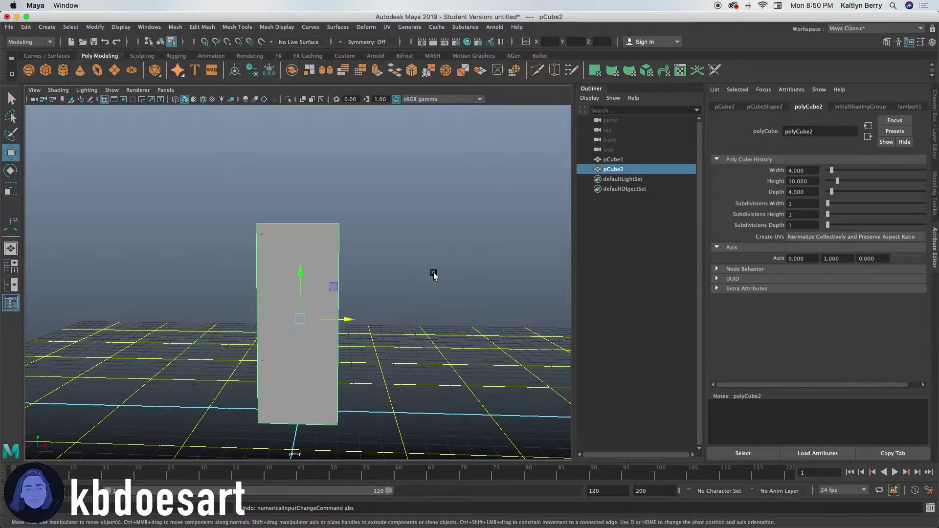
- Thin the new block to a depth of 0.5 and move it out in front of the cabinet's open side as a door
left_click_drag(434, 274, 513, 284, "alt")
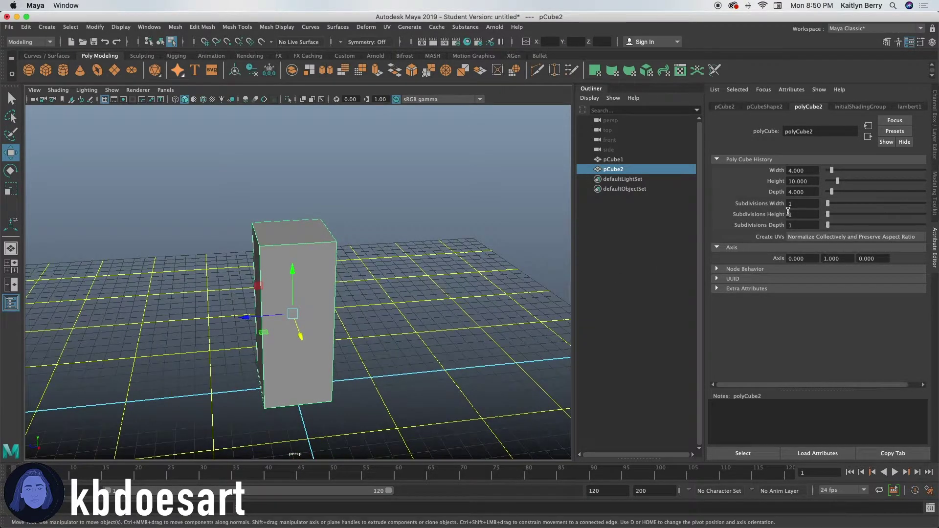
double_click(802, 191)
type("1")
key("Return")
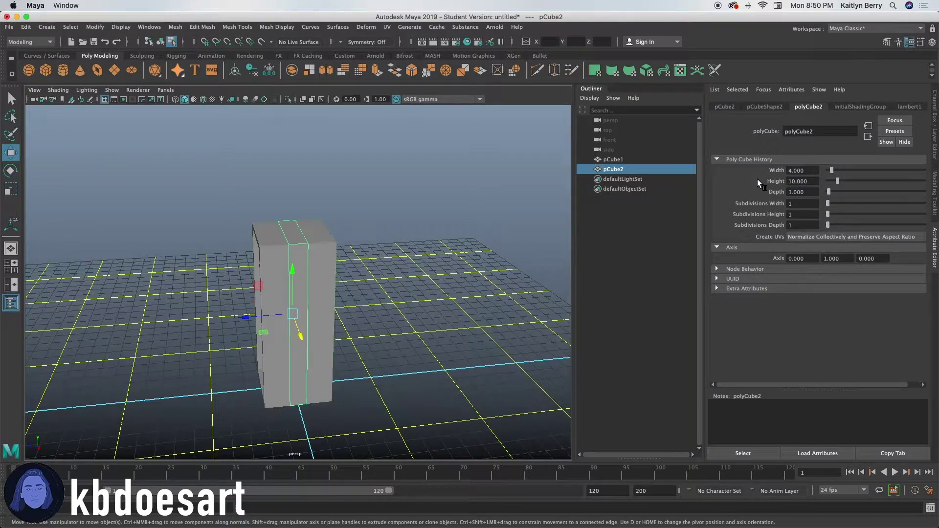
left_click_drag(256, 324, 205, 309)
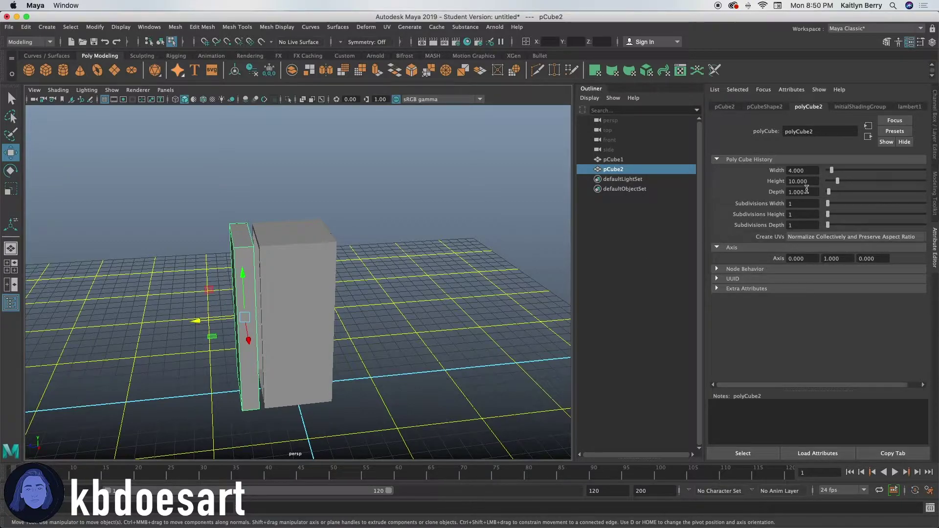
type("0.5")
key("Return")
- Set the door block's width subdivisions to 4 and height subdivisions to 10
left_click_drag(171, 273, 446, 309, "alt")
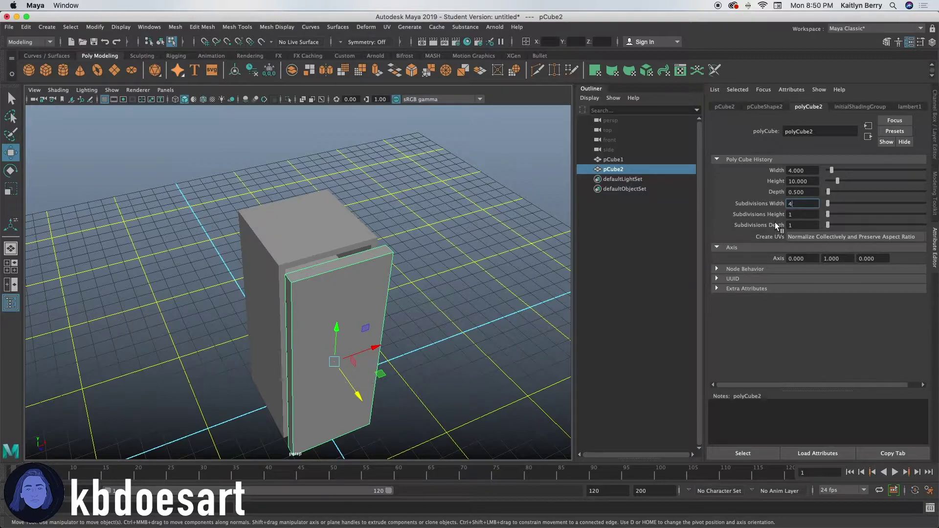
left_click(792, 215)
type("10")
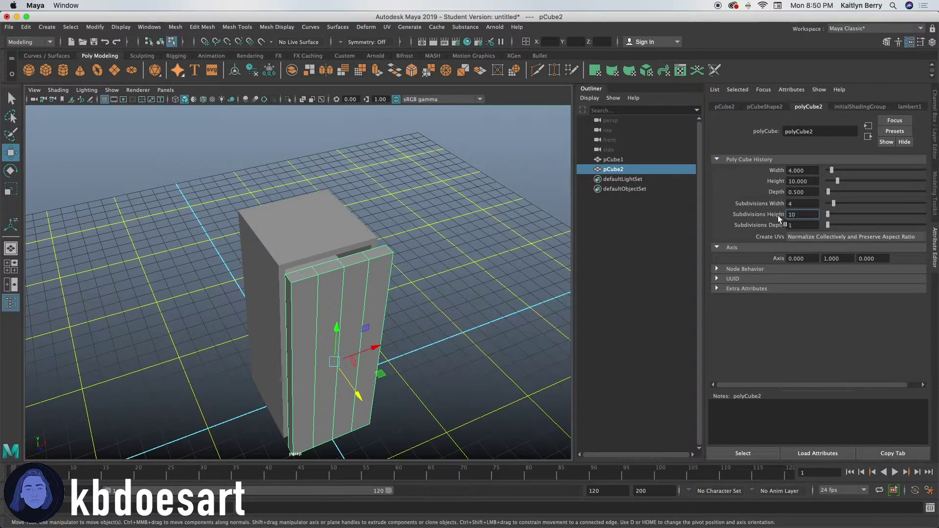
left_click(788, 221)
key("Return")
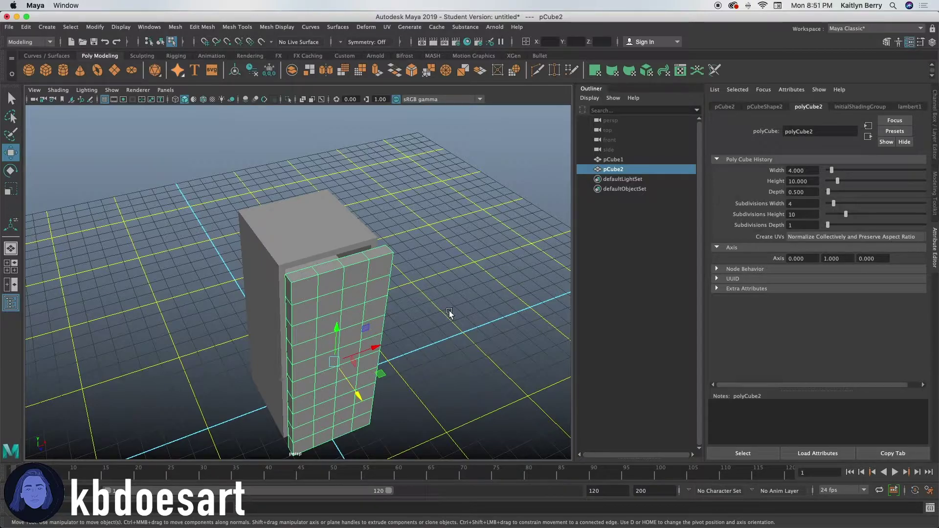
- Set the door block's subdivisions to 10 in width and 15 in height
left_click_drag(296, 302, 237, 298, "alt")
right_click_drag(237, 298, 350, 359, "alt")
left_click_drag(349, 359, 289, 298, "alt")
right_click_drag(289, 298, 397, 318, "alt")
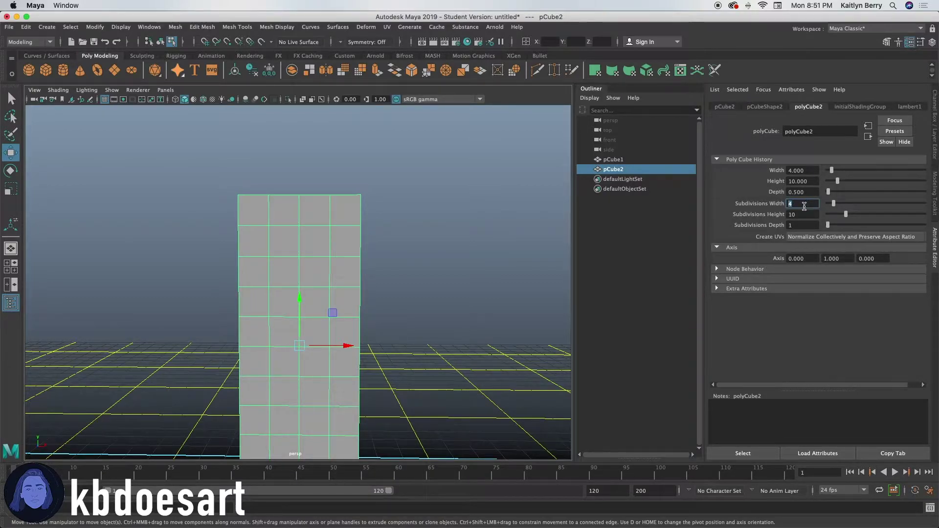
type("0")
key("Return")
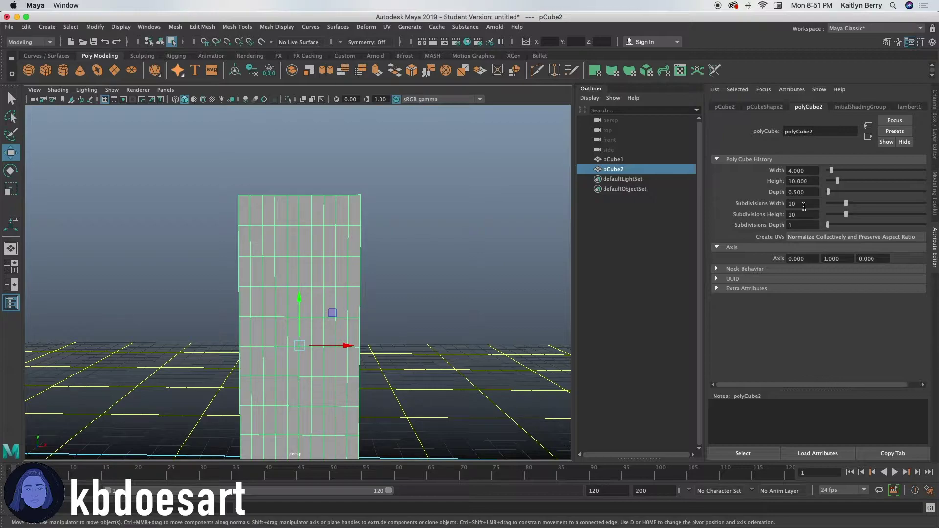
type("15")
key("Return")
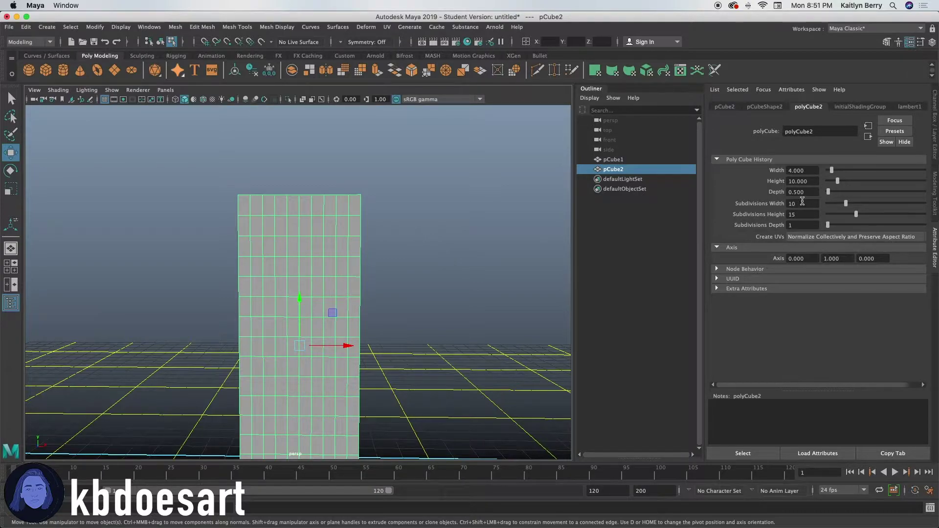
- Move the door block farther away from the cabinet's front
right_click_drag(199, 247, 237, 235)
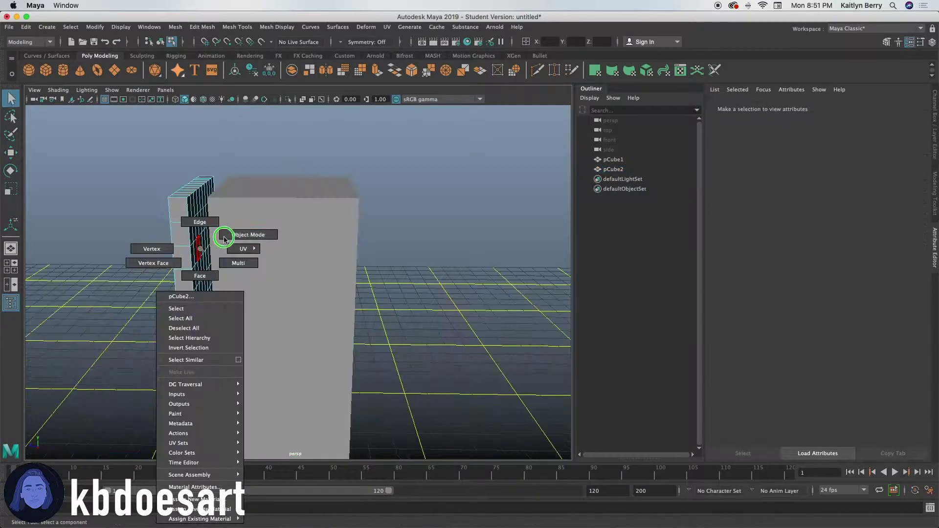
key("w")
left_click_drag(169, 338, 304, 251)
- Select the second row of faces from the door's top, without the outermost columns, on both the front and back
right_click_drag(298, 275, 301, 277)
key("q")
mouse_move(260, 294)
left_mouse_down()
mouse_move(243, 279)
mouse_move(352, 279)
mouse_move(306, 280)
mouse_move(333, 277)
left_mouse_up()
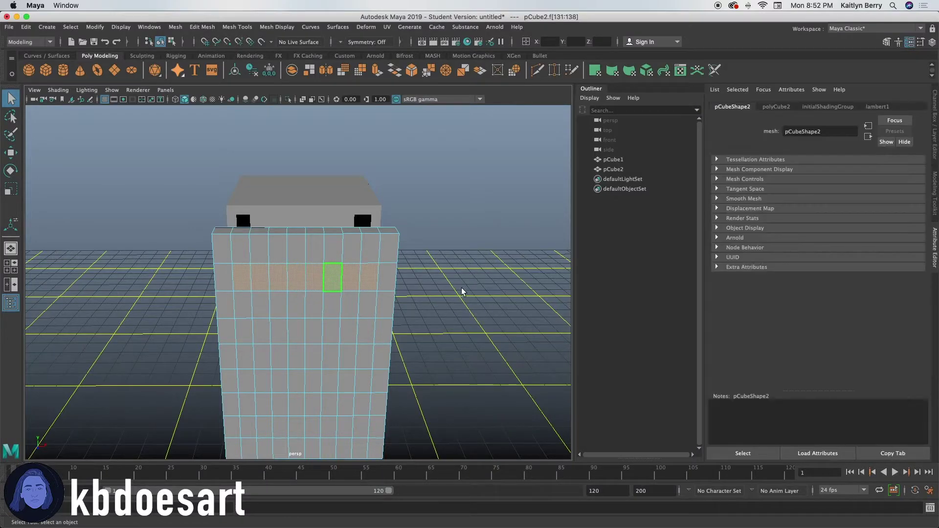
left_click_drag(462, 291, 207, 189, "alt")
middle_click_drag(226, 192, 245, 239, "alt")
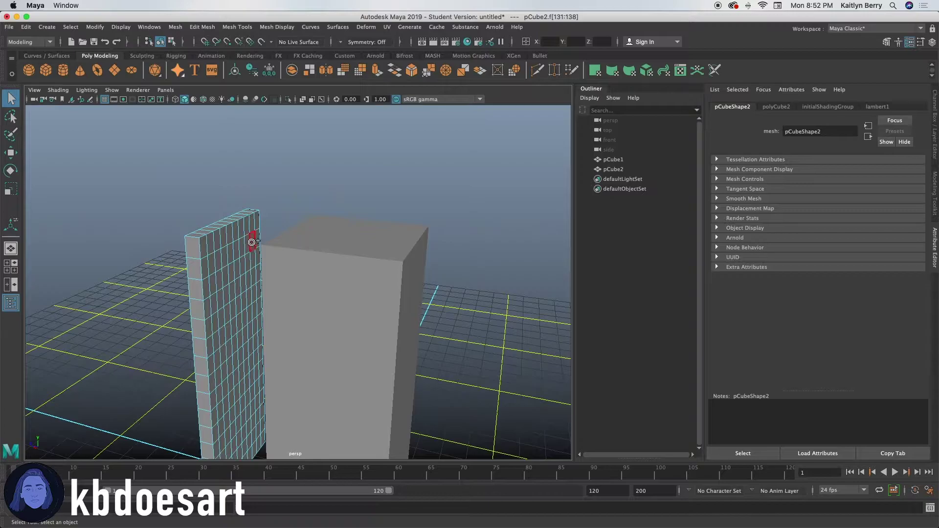
left_click_drag(252, 242, 211, 258, "shift")
- Extrude the selected door faces with an offset of 0.25 and move them down and toward the cabinet to about Y 8.748, Z 3.942
mouse_move(119, 225)
left_mouse_down("alt")
mouse_move(279, 267)
mouse_move(234, 266)
mouse_move(337, 248)
mouse_move(331, 275)
mouse_move(342, 276)
left_mouse_up("alt")
key("ctrl+e")
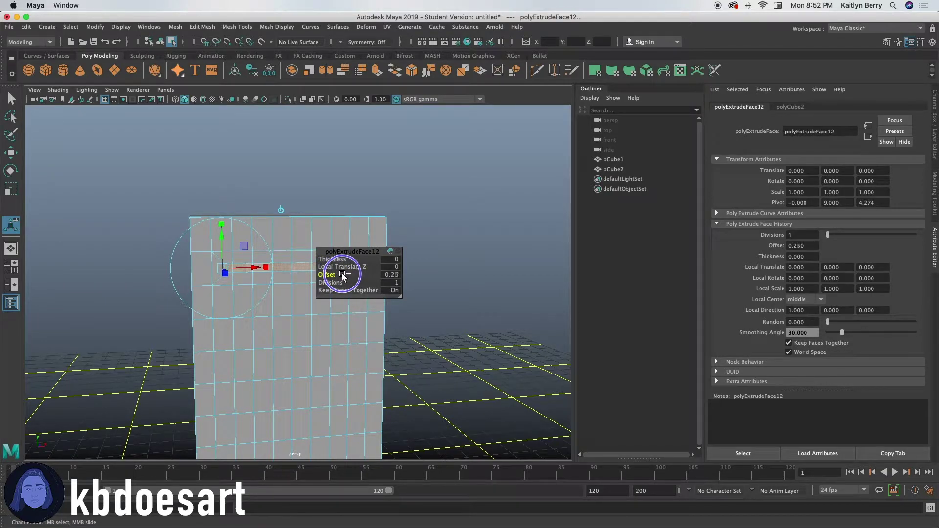
left_click_drag(93, 201, 237, 191, "alt")
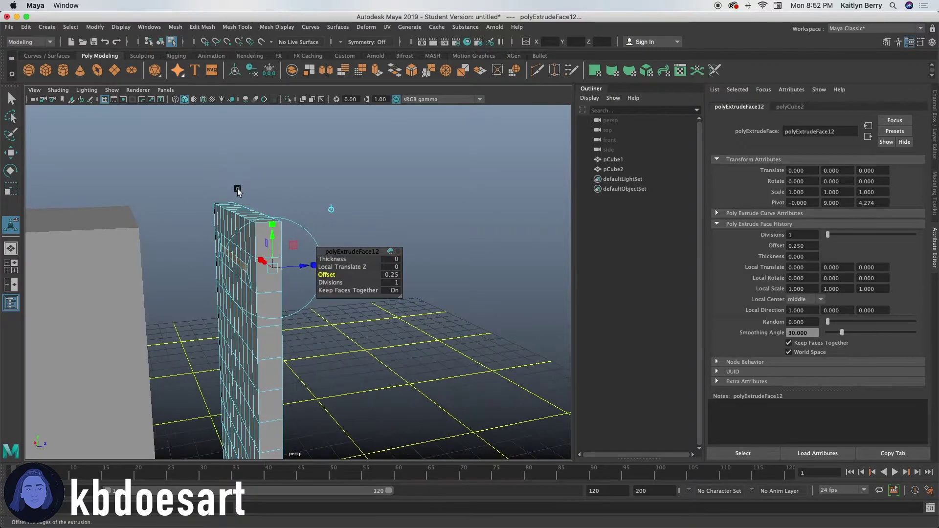
key("w")
left_click_drag(288, 254, 227, 225)
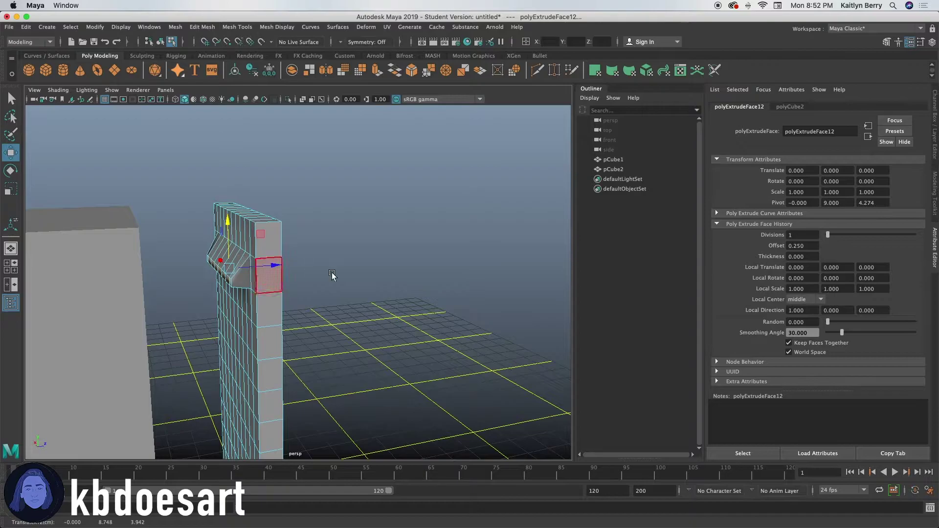
- Delete the offset faces on both sides to open the top vent, and preview the door smoothed
left_click_drag(331, 275, 243, 288, "alt")
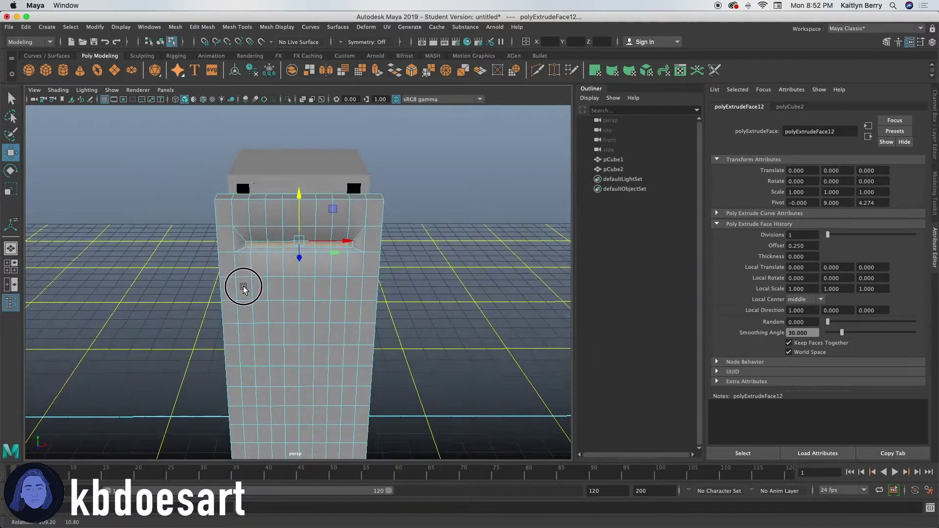
key("Delete")
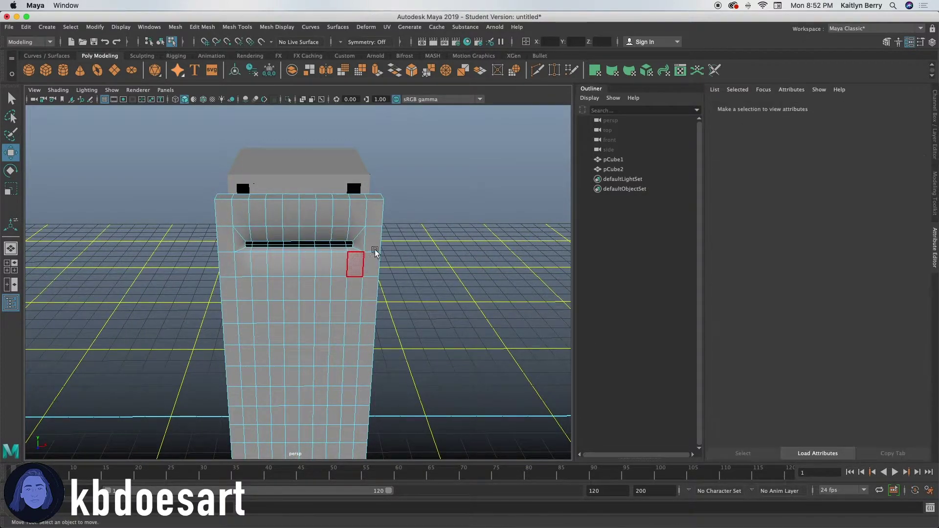
mouse_move(318, 248)
left_mouse_down("alt")
mouse_move(310, 289)
mouse_move(316, 254)
left_mouse_up("alt")
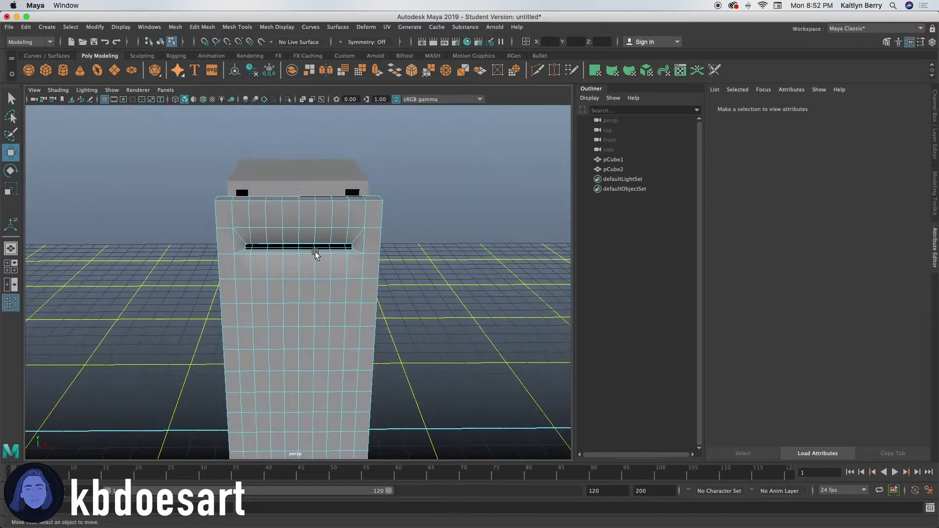
key("3")
- Select the third row of faces from the door's top, without the outermost columns, on both sides, and extrude them with an offset of 0.25
left_click_drag(324, 317, 323, 305, "alt")
right_click_drag(411, 298, 498, 318, "alt")
mouse_move(369, 319)
left_mouse_down("alt")
mouse_move(244, 230)
mouse_move(321, 231)
left_mouse_up("alt")
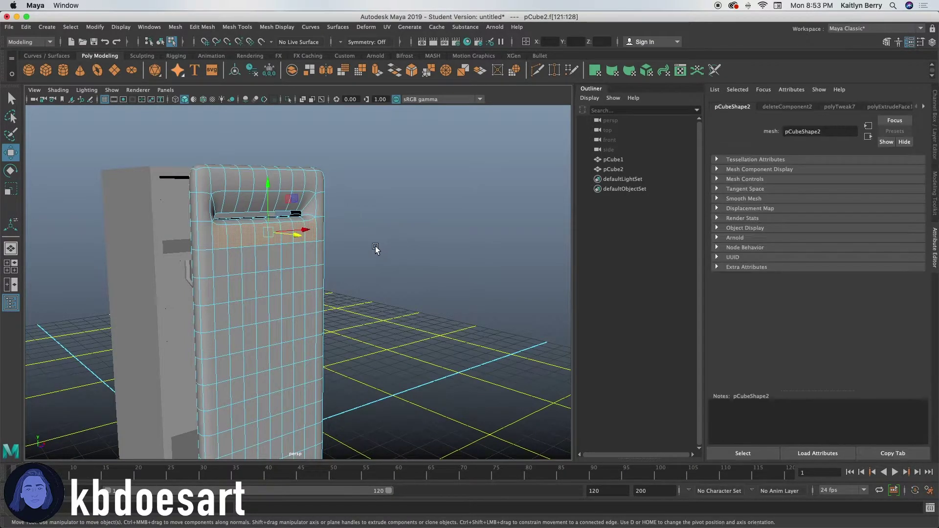
left_click_drag(128, 259, 228, 257, "alt")
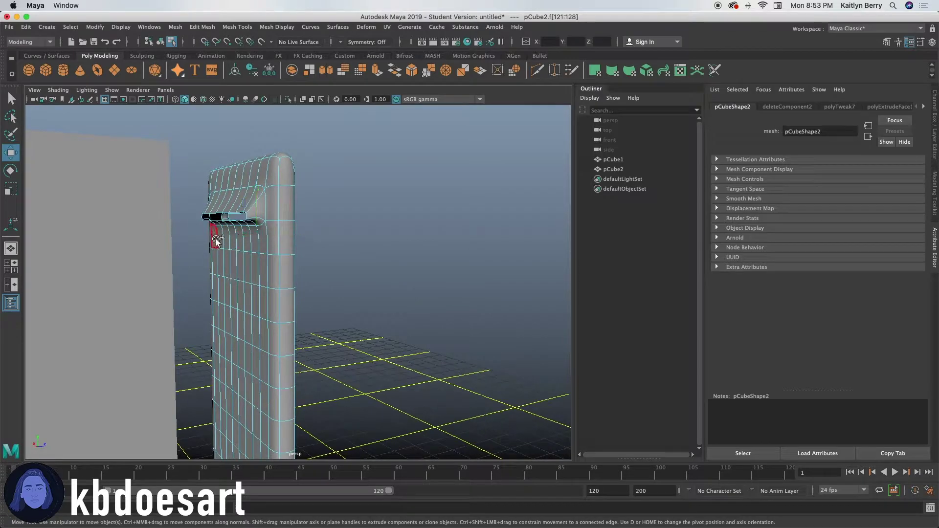
left_click_drag(259, 240, 392, 266, "alt")
key("ctrl+e")
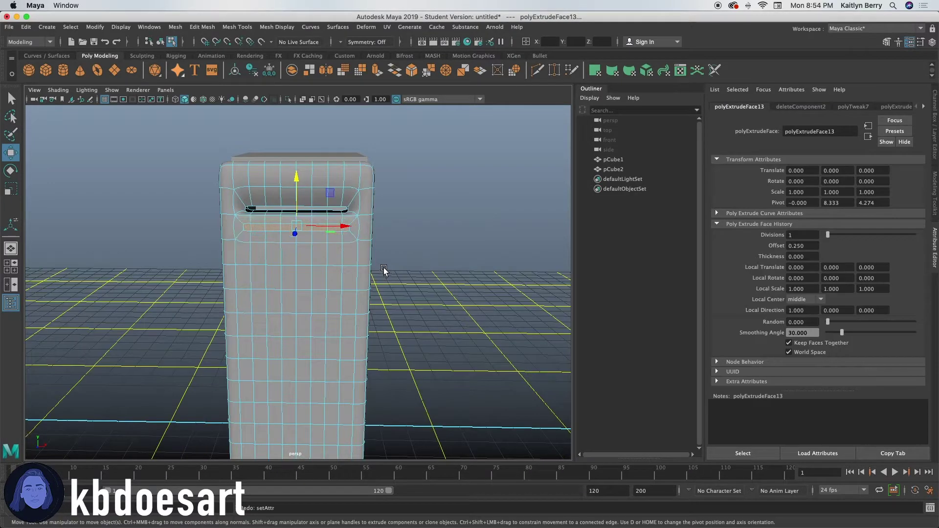
- Move the second vent's extruded faces toward the cabinet to about Z 3.783 and down, and delete them to open the slot
left_click_drag(336, 272, 274, 263, "alt")
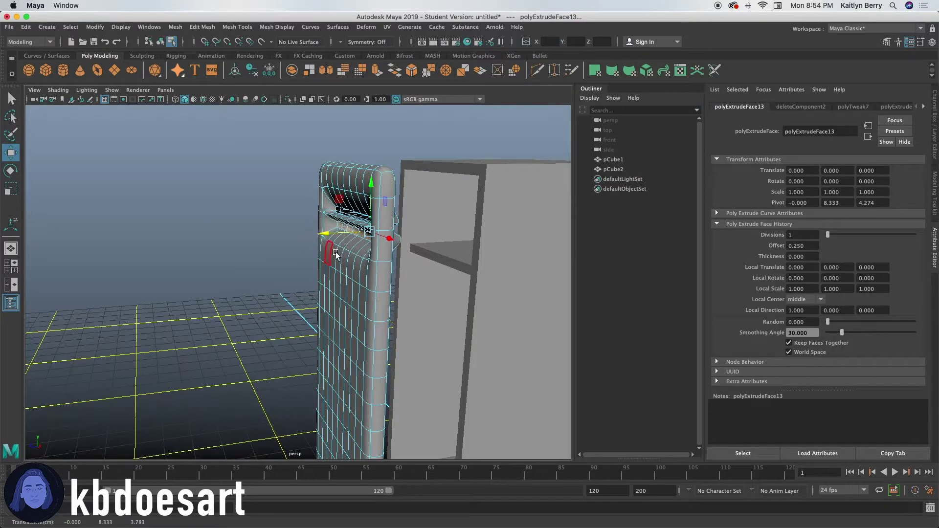
left_click_drag(343, 220, 345, 259, "alt")
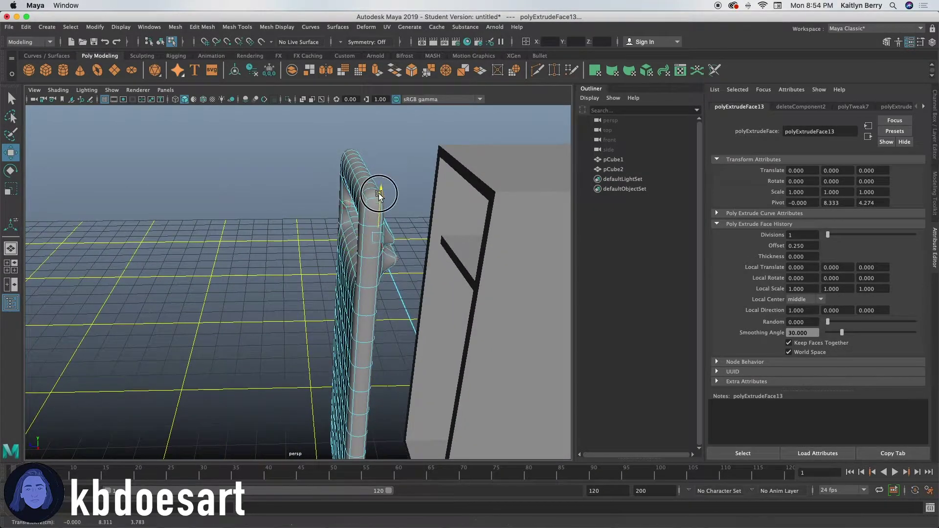
left_click_drag(379, 212, 367, 257, "alt")
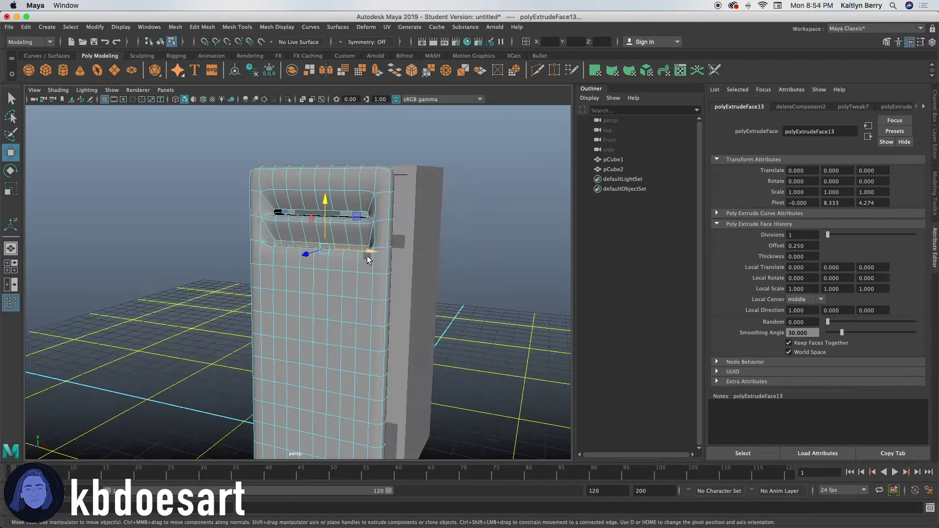
left_click(367, 256)
left_click_drag(306, 266, 317, 254, "alt")
key("q")
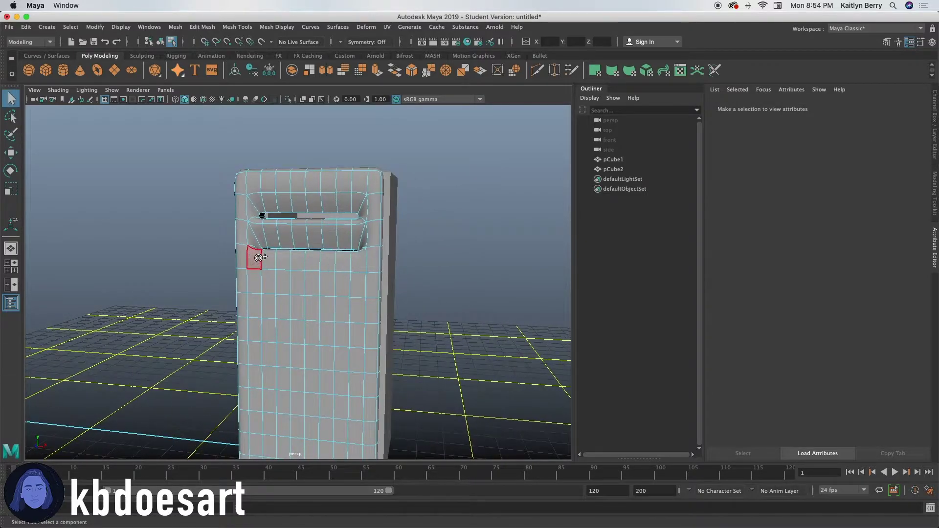
- Select the inner faces of the row below the second vent on both sides and extrude them with an offset of 0.25
mouse_move(257, 260)
left_mouse_down()
mouse_move(386, 268)
mouse_move(346, 260)
mouse_move(368, 258)
mouse_move(332, 260)
left_mouse_up()
left_click(356, 263)
key("ctrl+e")
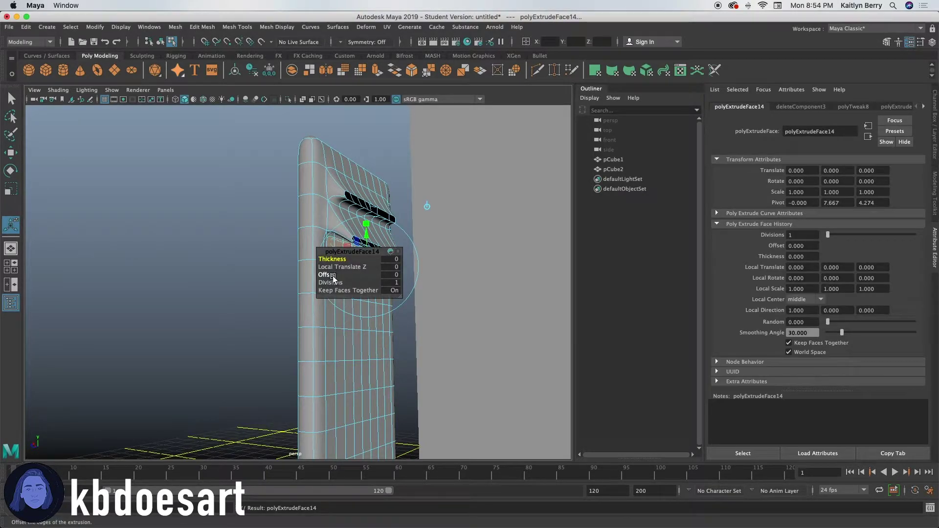
left_click_drag(333, 275, 342, 276)
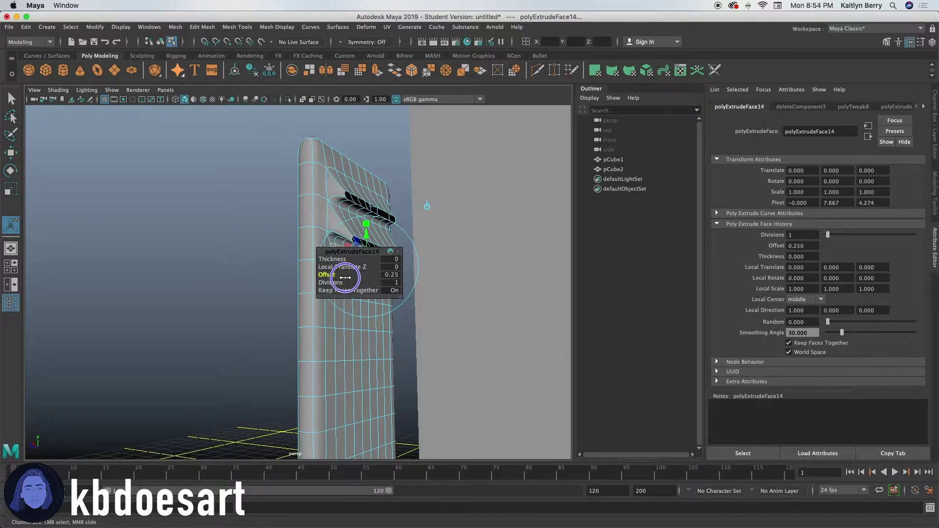
- Move the third vent's extruded faces down and toward the cabinet to about Y 7.196, Z 3.858, and delete them
left_click_drag(251, 266, 342, 262, "alt")
key("w")
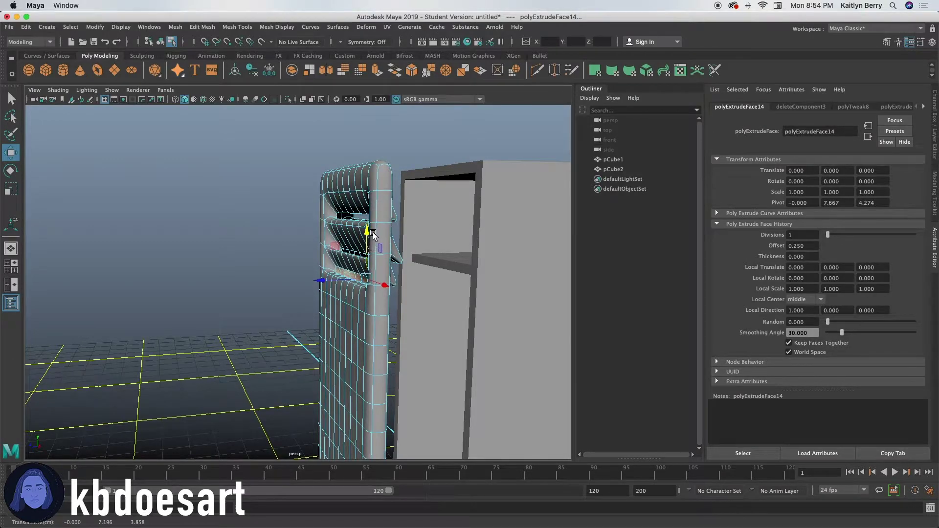
left_click_drag(367, 230, 338, 327, "alt")
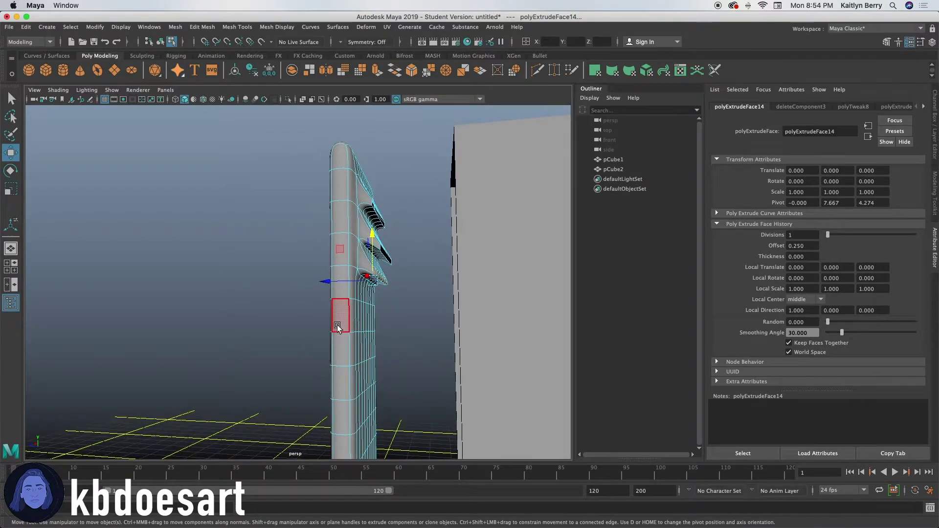
key("Delete")
- Select the fourth row of faces from the door's bottom, without the outermost columns, on both sides, and turn off the smooth preview
left_click_drag(298, 257, 283, 292, "alt")
right_click_drag(283, 292, 320, 344, "alt")
mouse_move(320, 342)
left_mouse_down("alt")
mouse_move(314, 356)
mouse_move(317, 343)
left_mouse_up("alt")
mouse_move(317, 344)
middle_mouse_down("alt")
mouse_move(324, 282)
mouse_move(311, 332)
middle_mouse_up("alt")
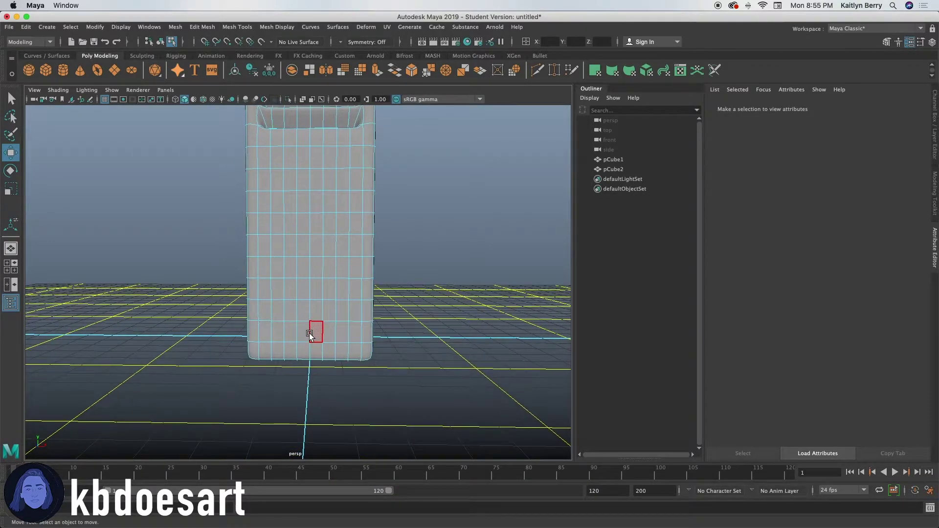
right_click_drag(309, 333, 349, 344, "alt")
key("q")
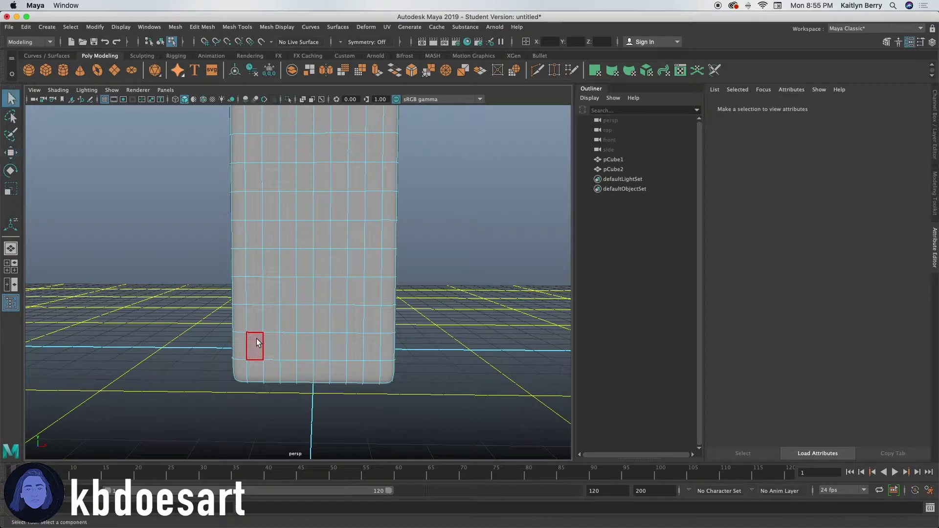
mouse_move(258, 293)
left_mouse_down()
mouse_move(369, 287)
mouse_move(388, 318)
mouse_move(334, 311)
left_mouse_up()
mouse_move(408, 346)
left_mouse_down("alt")
mouse_move(400, 319)
mouse_move(331, 314)
left_mouse_up("alt")
key("1")
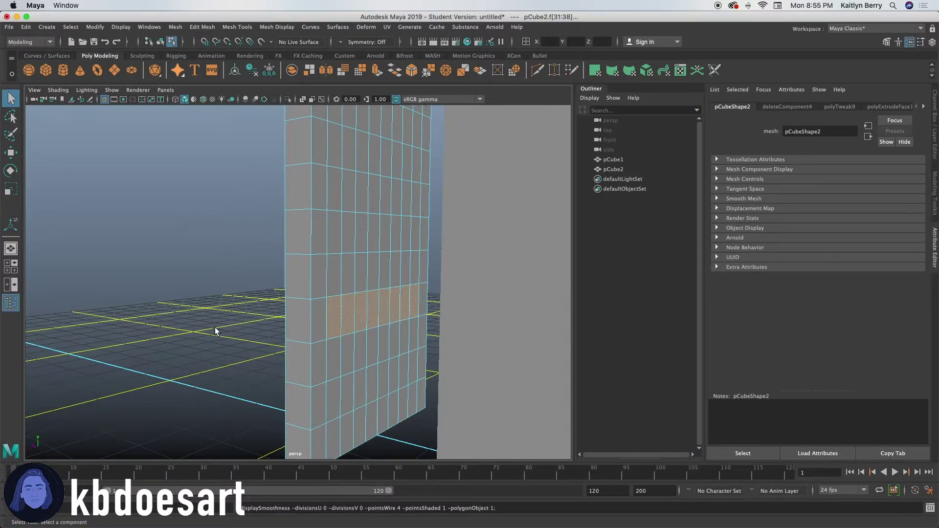
- Extrude the selected faces near the door's bottom with an offset of 0.25
left_click_drag(216, 332, 325, 340, "alt")
key("ctrl+e")
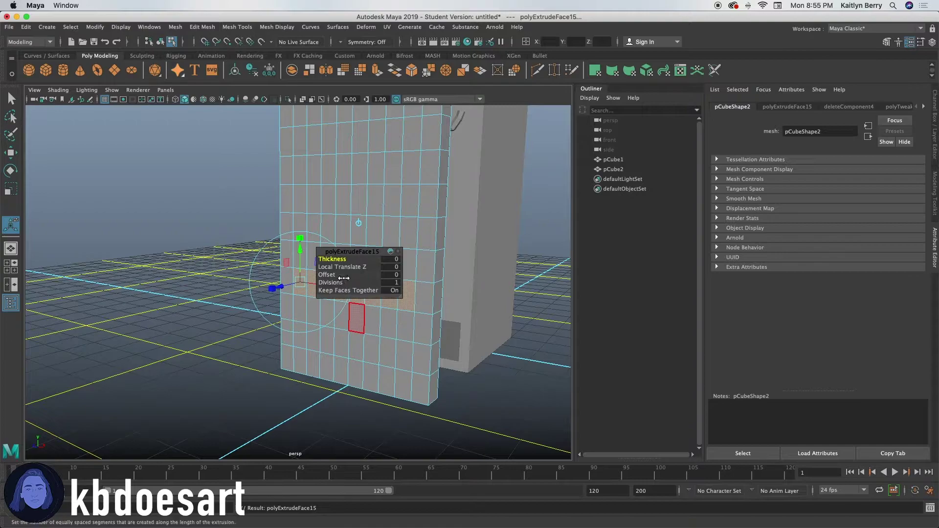
mouse_move(344, 278)
left_mouse_down()
mouse_move(325, 272)
mouse_move(345, 277)
left_mouse_up()
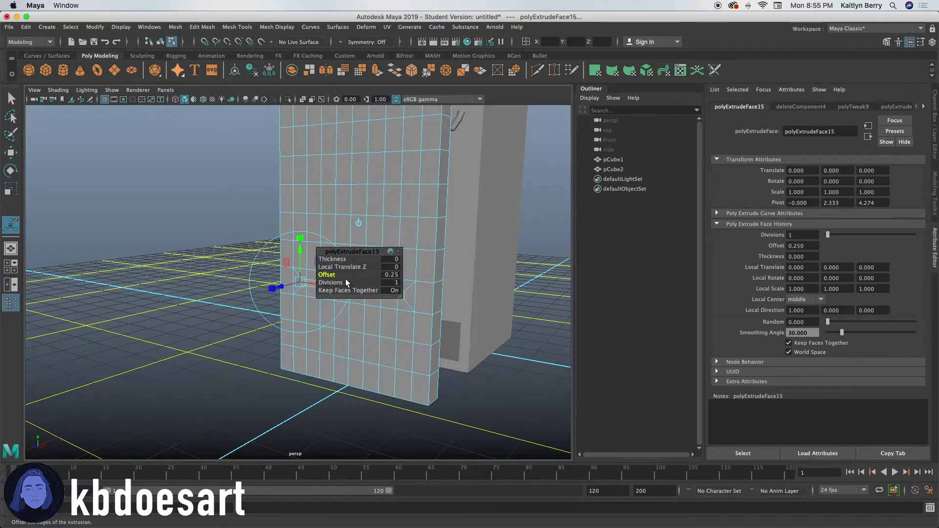
- Move the extruded faces down and toward the cabinet to about Y 1.926, Z 3.925, and delete them to open the first lower vent
key("w")
left_click_drag(420, 304, 375, 304, "alt")
left_click_drag(409, 256, 408, 277)
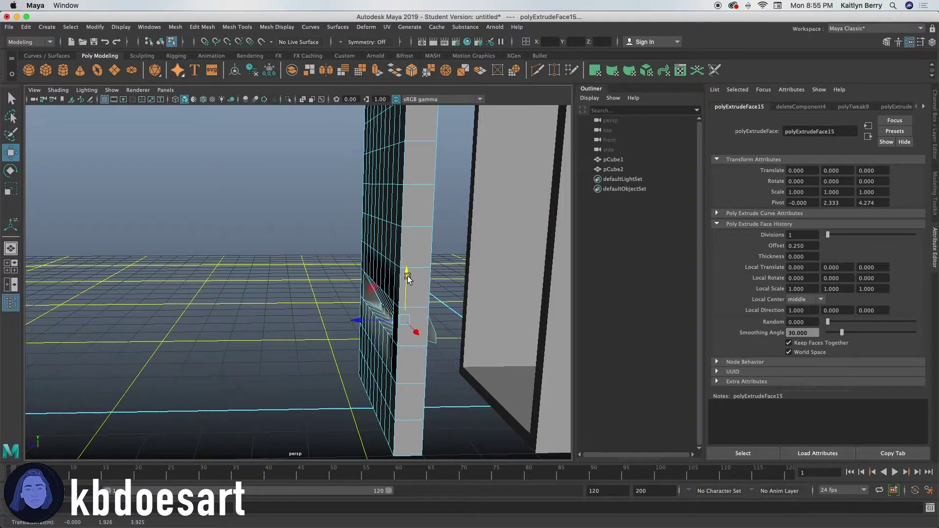
key("Delete")
- Select the inner faces of the third row from the door's bottom on both sides and extrude them with an offset of 0.25
left_click_drag(330, 331, 363, 328, "alt")
key("q")
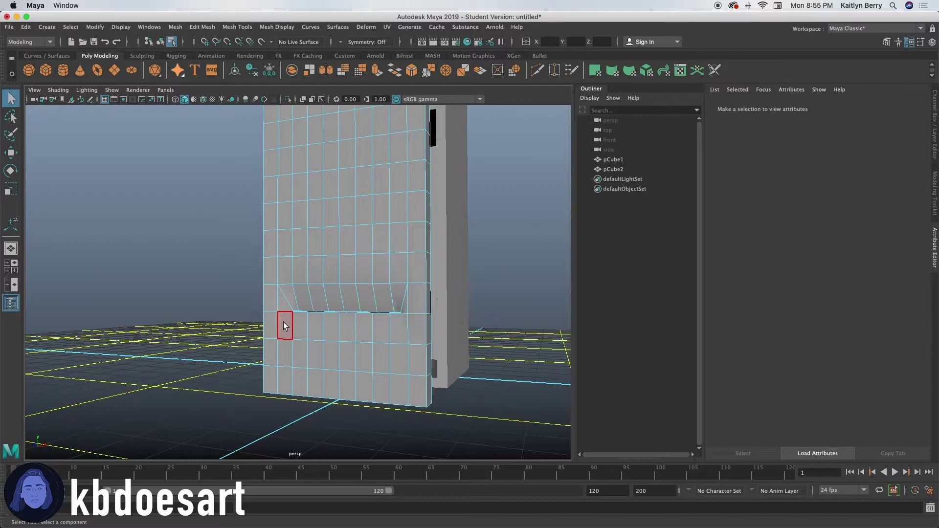
mouse_move(283, 323)
left_mouse_down()
mouse_move(401, 327)
mouse_move(352, 352)
left_mouse_up()
key("ctrl+e")
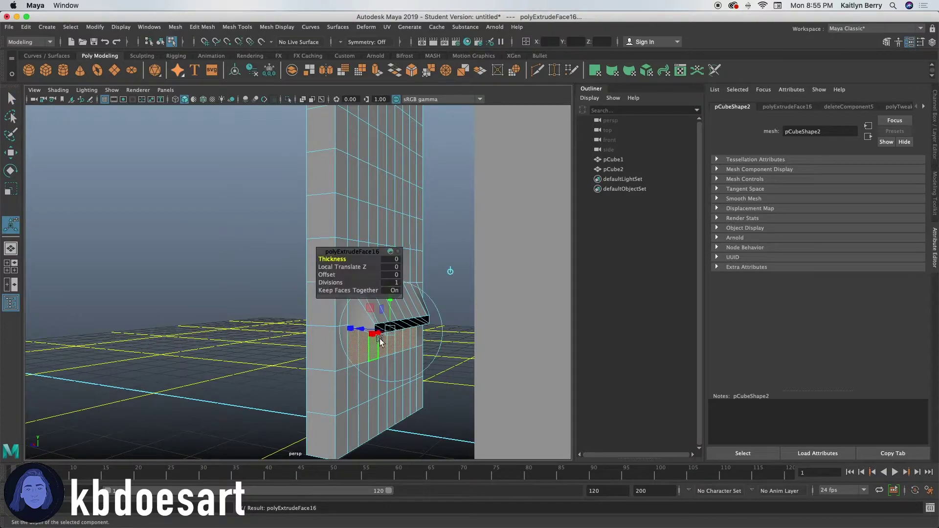
left_click_drag(326, 277, 336, 277)
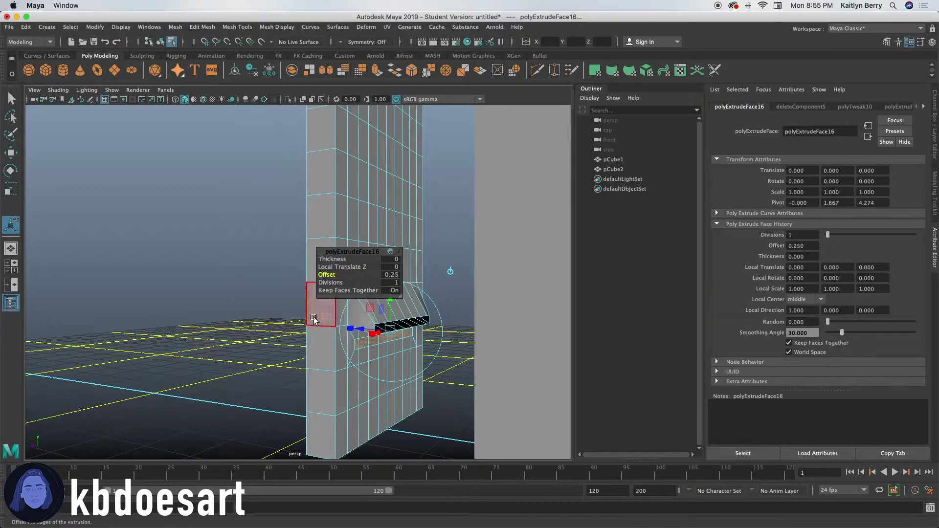
- Move the second lower vent's extruded faces toward the cabinet and down, and delete them to open the slot
key("w")
left_click_drag(336, 333, 351, 336)
left_click_drag(316, 364, 329, 359, "alt")
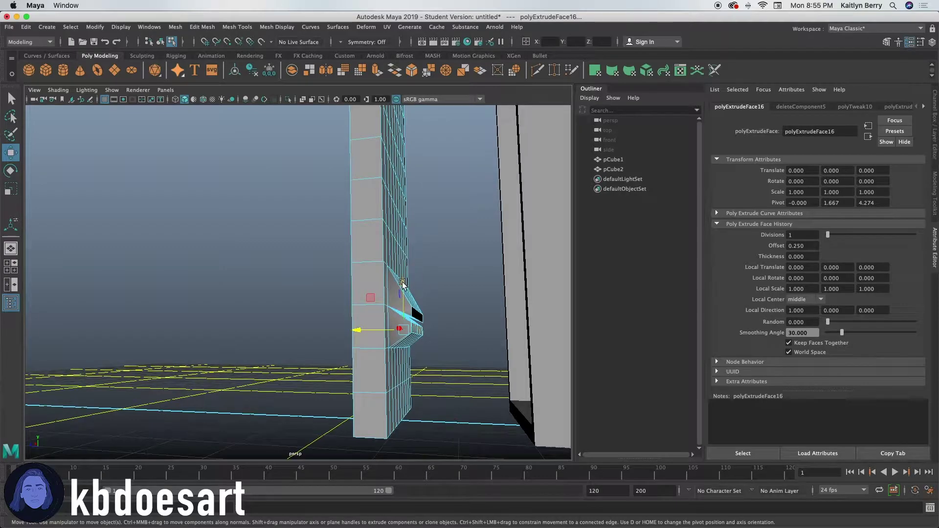
left_click_drag(403, 283, 406, 299)
left_click_drag(333, 328, 435, 337, "alt")
key("Delete")
- Select the inner faces of the second row from the door's bottom on both sides and extrude them with an offset of 0.25
key("q")
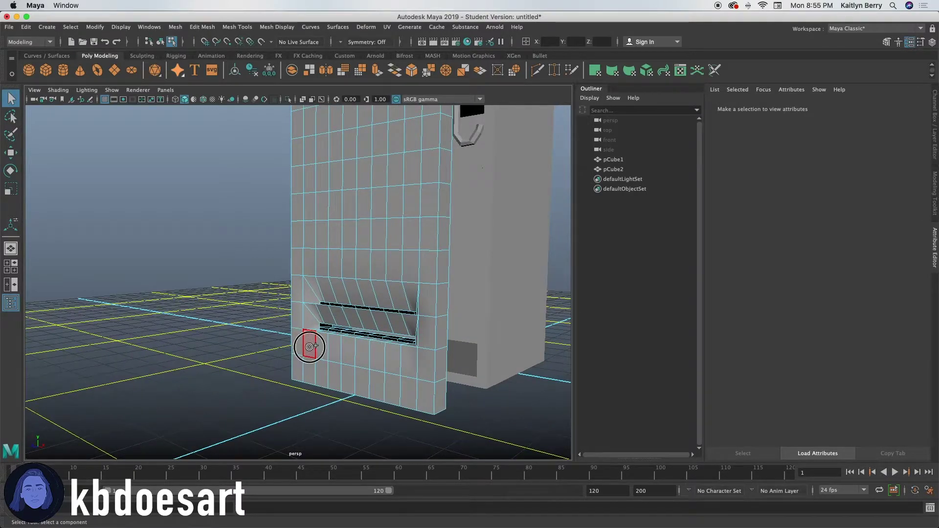
mouse_move(309, 347)
left_mouse_down()
mouse_move(414, 359)
mouse_move(379, 352)
mouse_move(345, 378)
left_mouse_up()
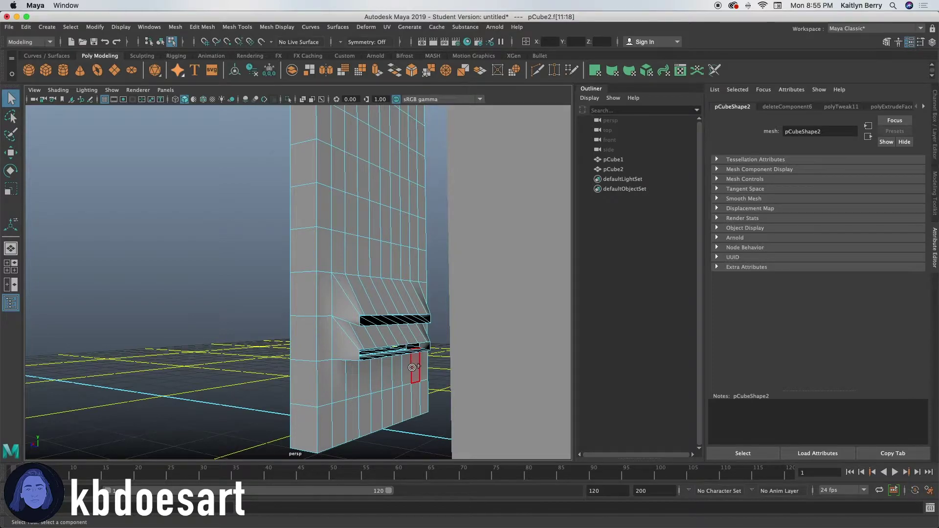
left_click_drag(411, 370, 337, 377)
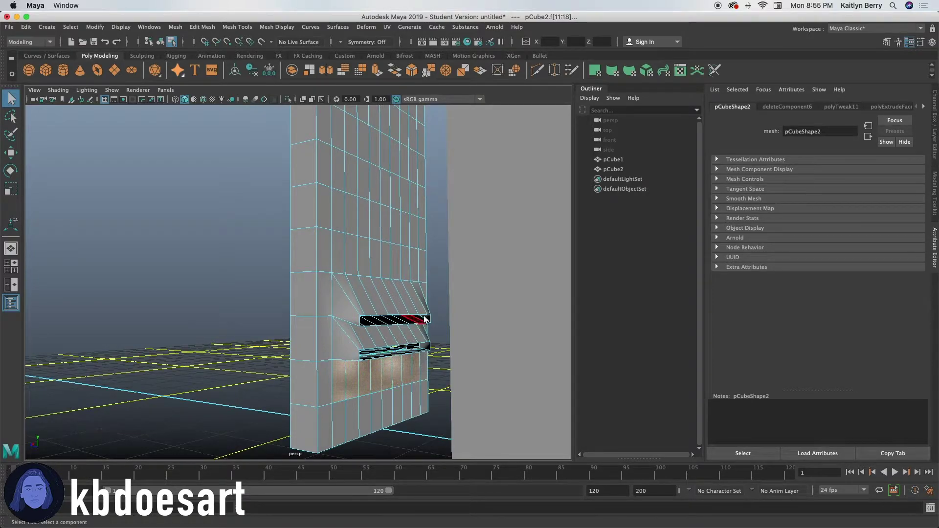
key("ctrl+e")
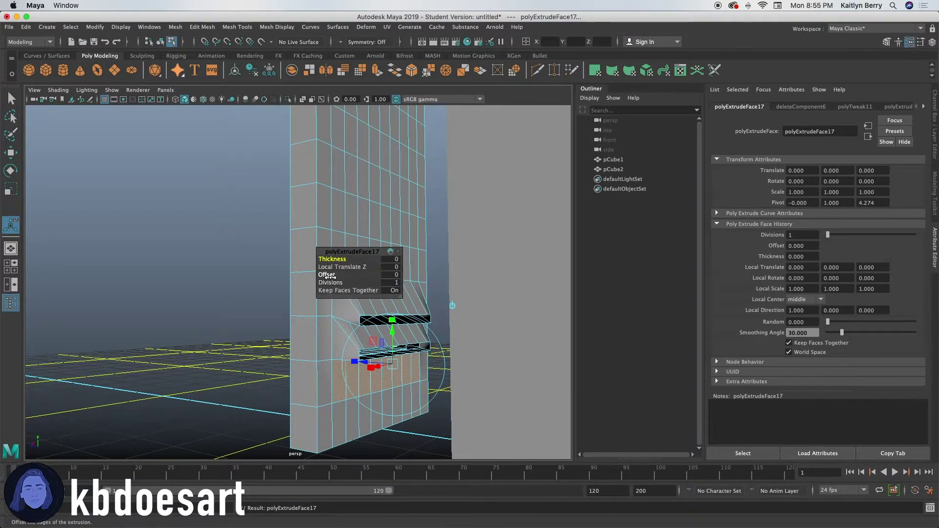
left_click_drag(326, 275, 338, 276)
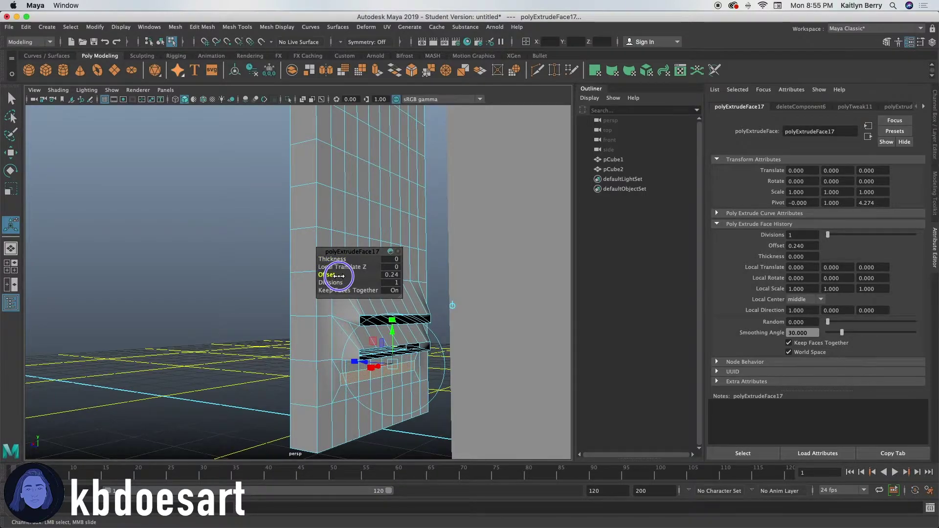
- Move the lowest vent's extruded faces toward the cabinet and down, and delete them to open the slot
key("w")
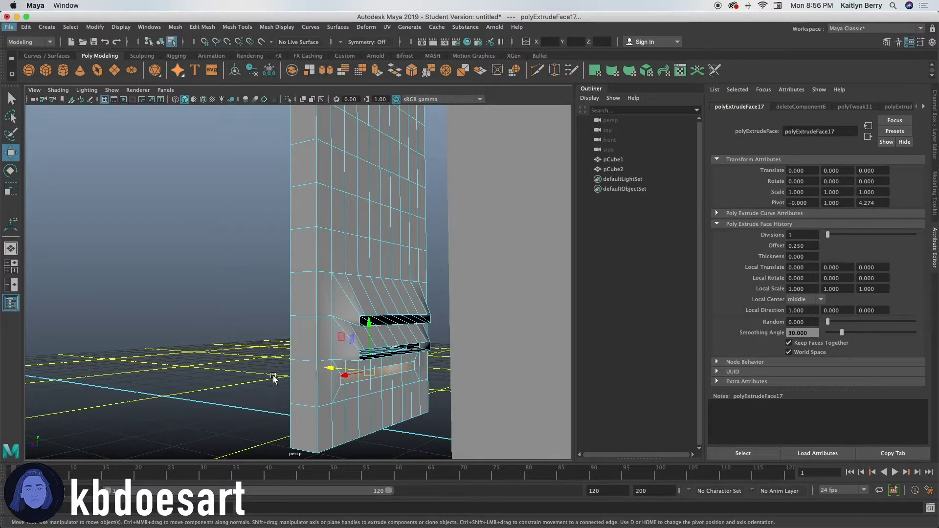
left_click_drag(273, 376, 378, 367, "alt")
middle_click_drag(407, 303, 406, 337)
left_click(240, 308)
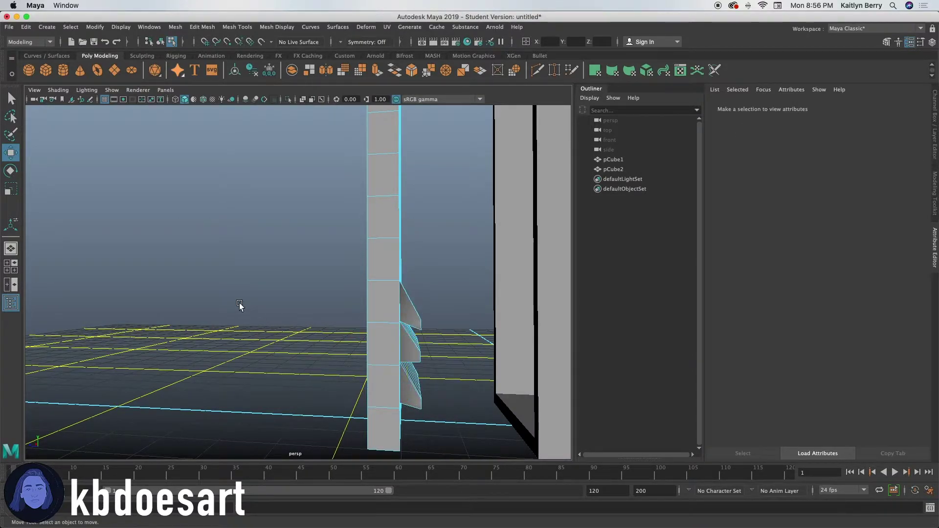
- Preview the door smoothed and select a two-by-two block of front faces near its left edge at mid-height
left_click_drag(214, 319, 315, 309, "alt")
scroll(318, 312, "down", 5)
right_click_drag(315, 309, 451, 313, "alt")
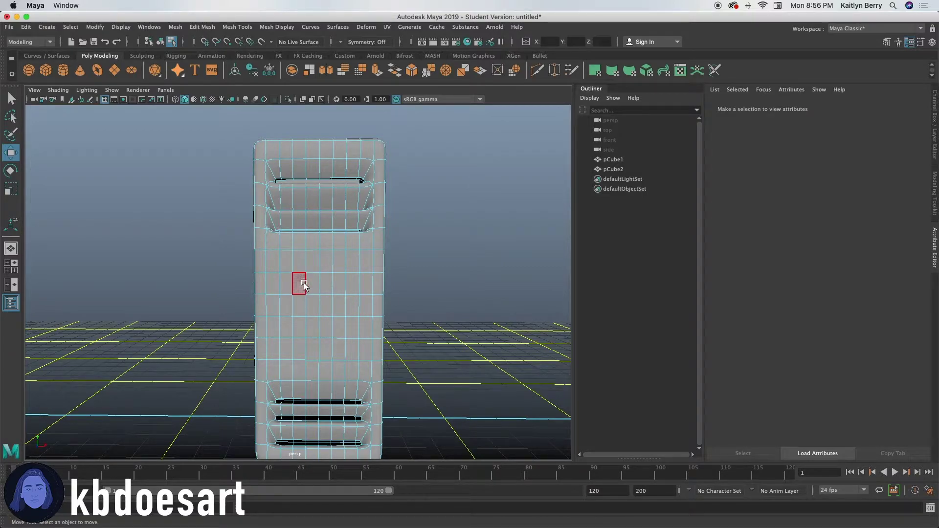
right_click_drag(303, 284, 310, 262)
right_click_drag(246, 316, 289, 303, "alt")
key("q")
mouse_move(287, 287)
left_mouse_down()
mouse_move(283, 308)
mouse_move(281, 298)
left_mouse_up()
- Extrude the selected block of front faces near the door's mid-height with an offset of 0.36
key("ctrl+e")
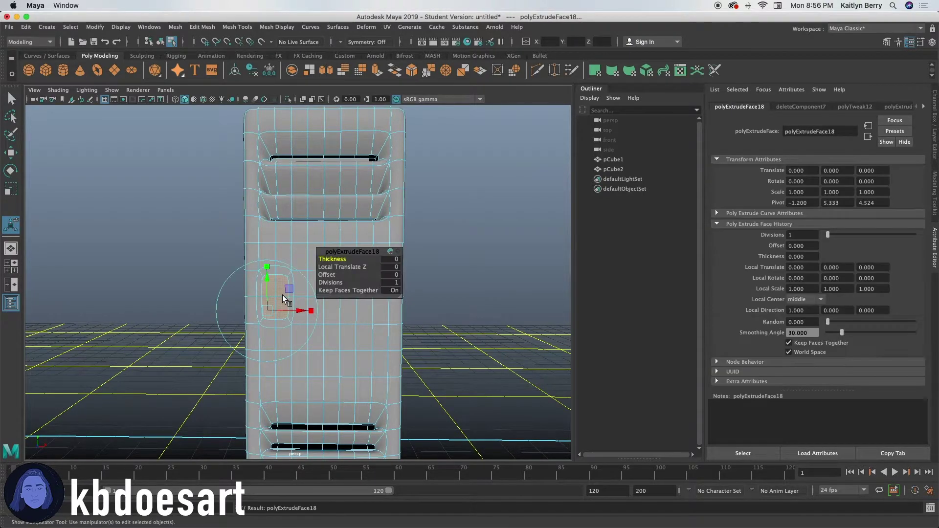
right_click_drag(318, 349, 419, 333, "alt")
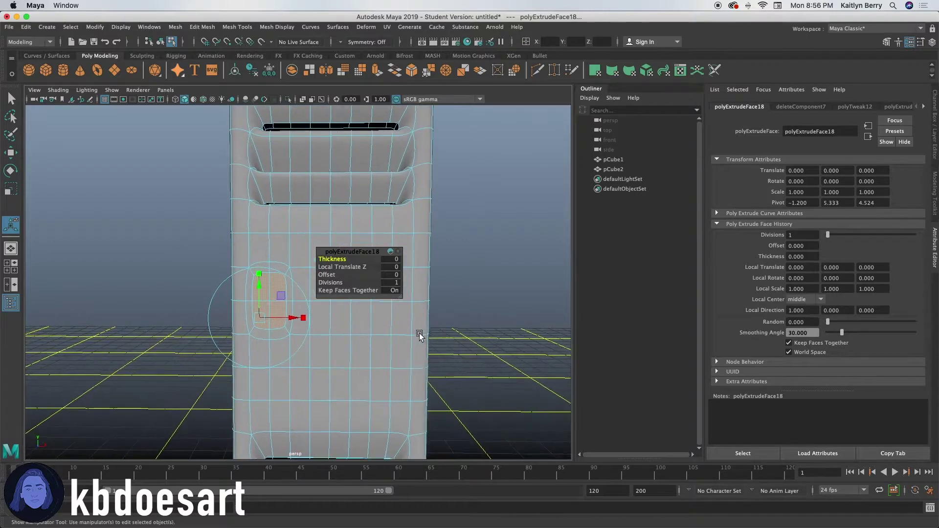
left_click(329, 275)
middle_click_drag(328, 275, 336, 275)
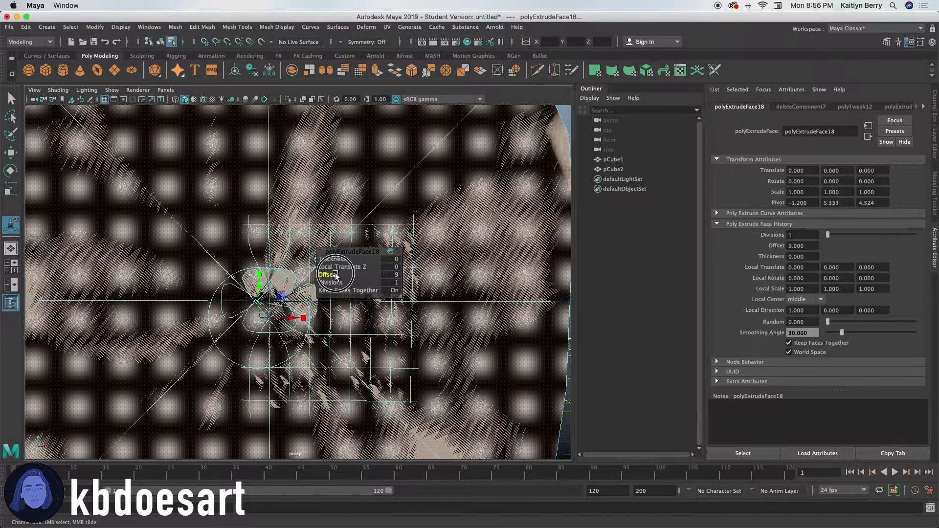
key("ctrl+z")
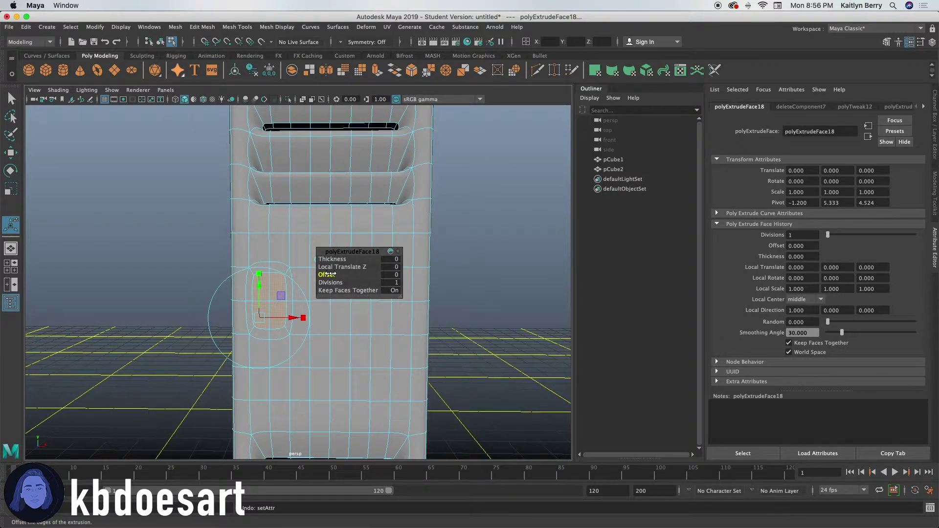
middle_click_drag(331, 275, 347, 279)
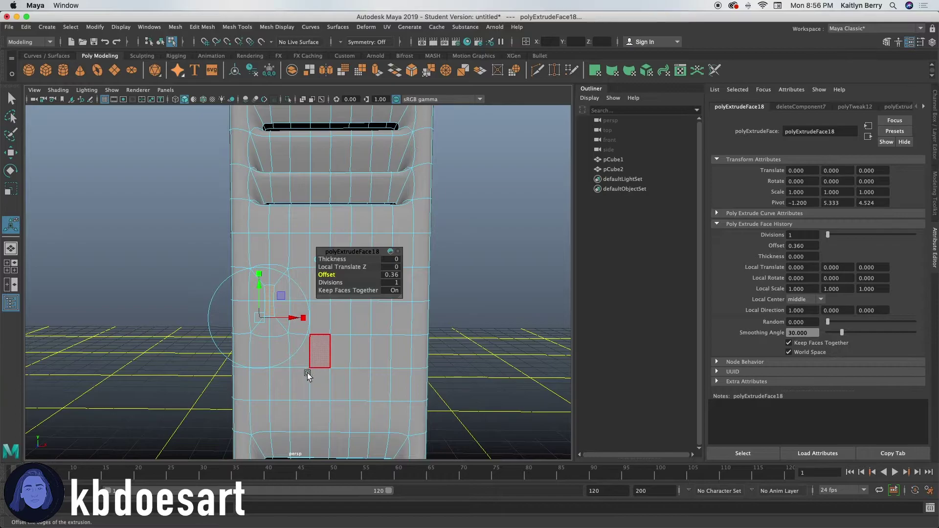
- Try to extrude the inset faces outward from the door, and undo back to the original block of faces
left_click_drag(307, 376, 281, 378, "alt")
right_click_drag(281, 377, 393, 343, "alt")
left_click_drag(393, 342, 260, 362, "alt")
right_click_drag(260, 362, 315, 366, "alt")
key("w")
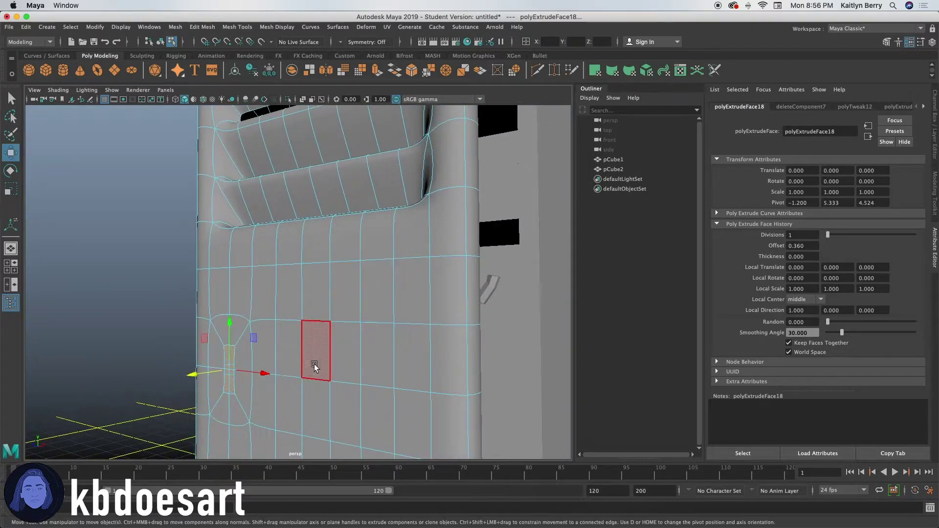
middle_click_drag(278, 356, 328, 338, "alt")
left_click_drag(328, 338, 226, 357, "alt")
key("ctrl+z")
key("ctrl+e")
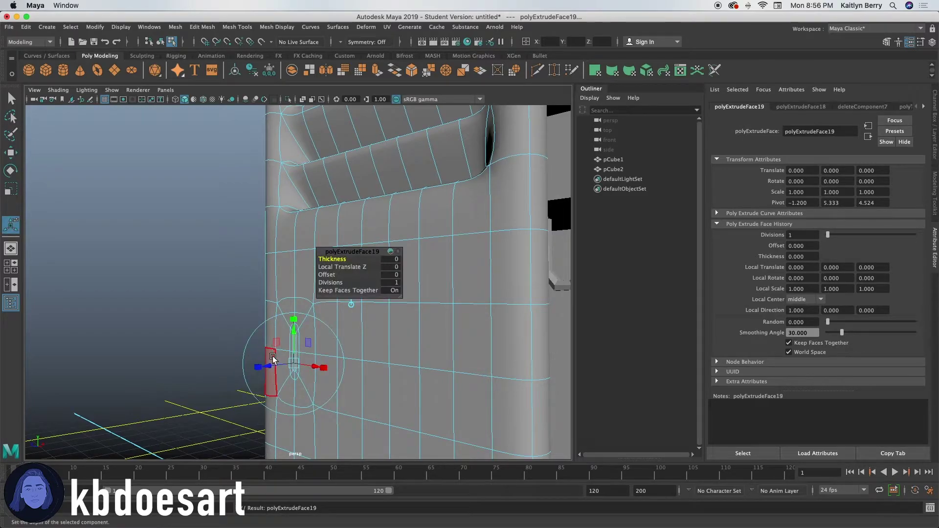
left_click_drag(276, 358, 231, 355)
key("z")
key("z")
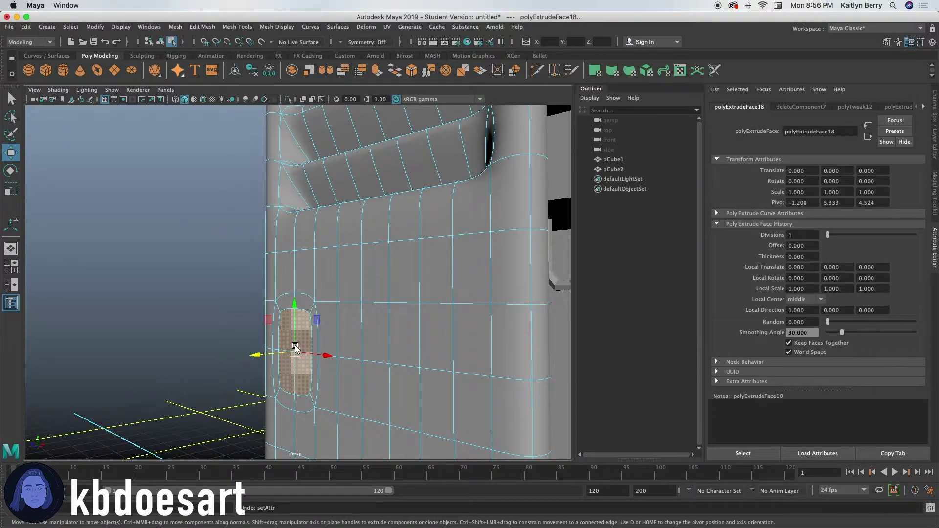
key("ctrl+e")
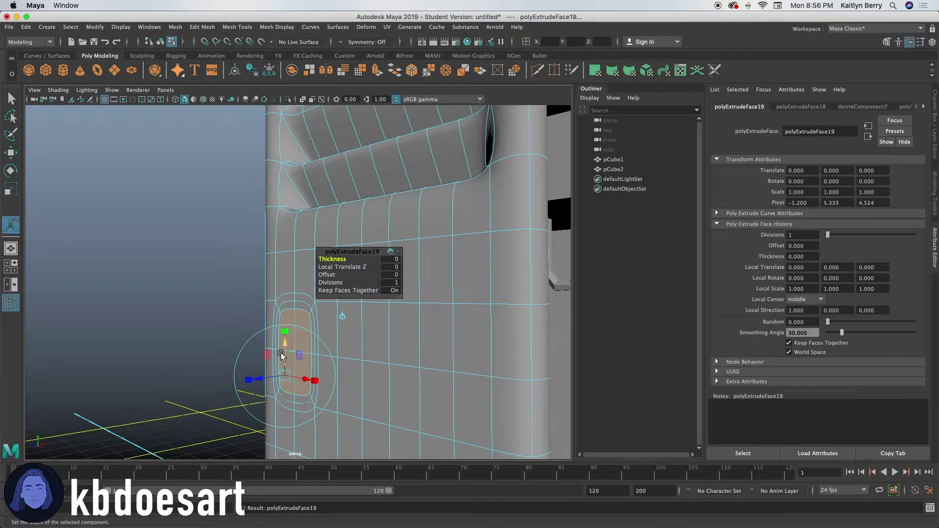
key("z")
- Extrude the selected two-by-two block of door faces with an offset of 0.3 and no thickness
key("ctrl+e")
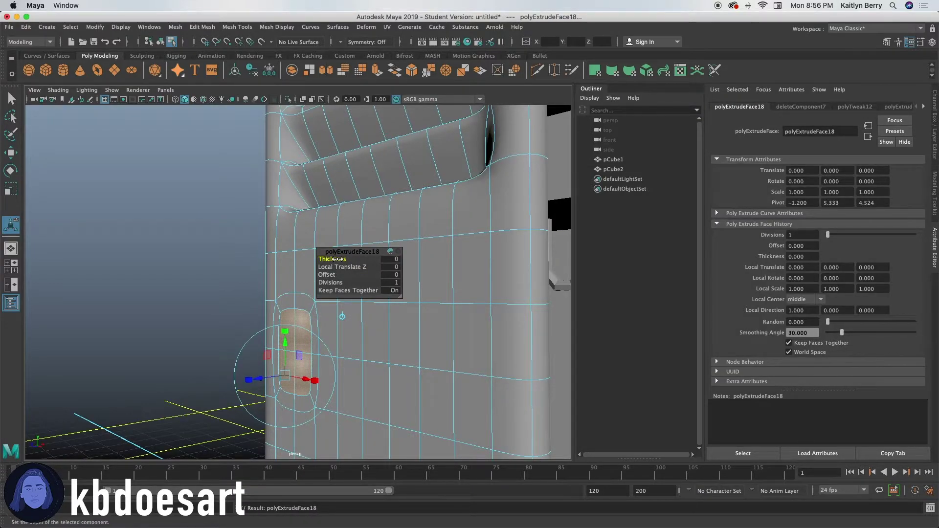
left_click_drag(337, 259, 356, 262)
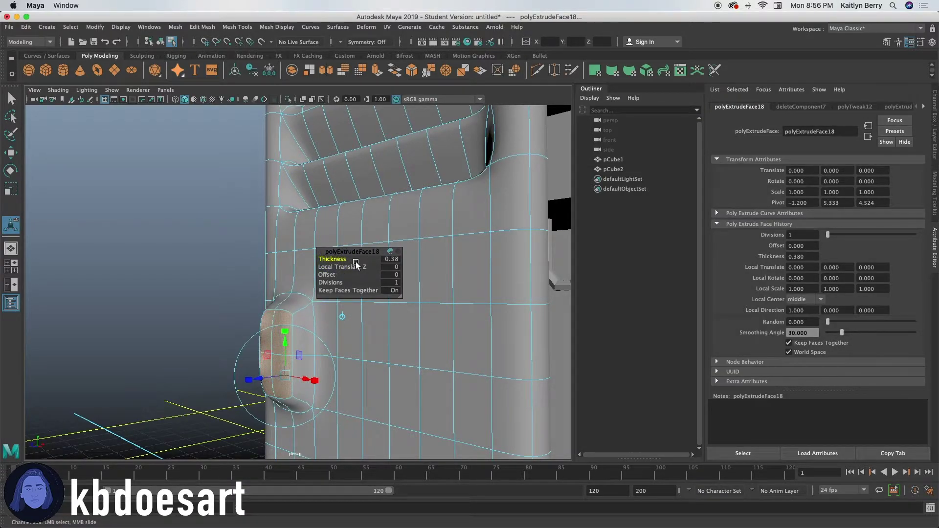
key("z")
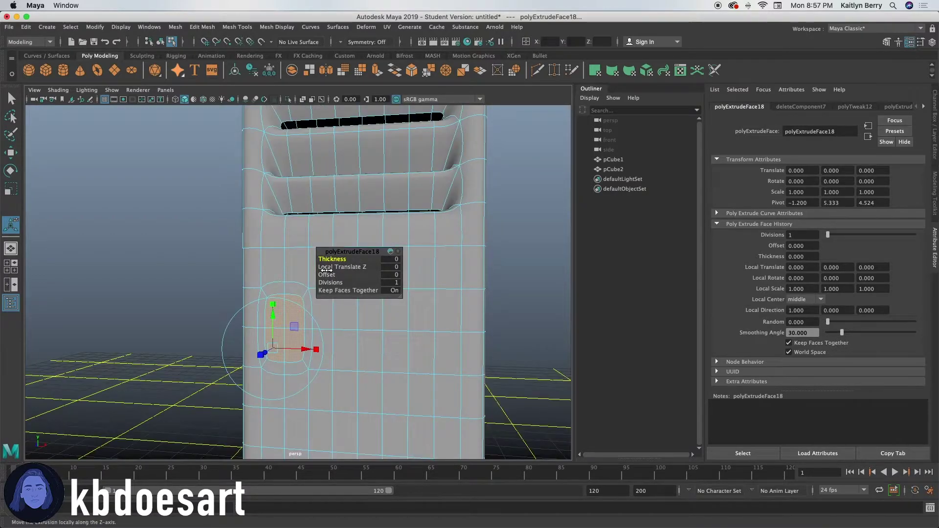
left_click(326, 274)
middle_click_drag(326, 275, 345, 271)
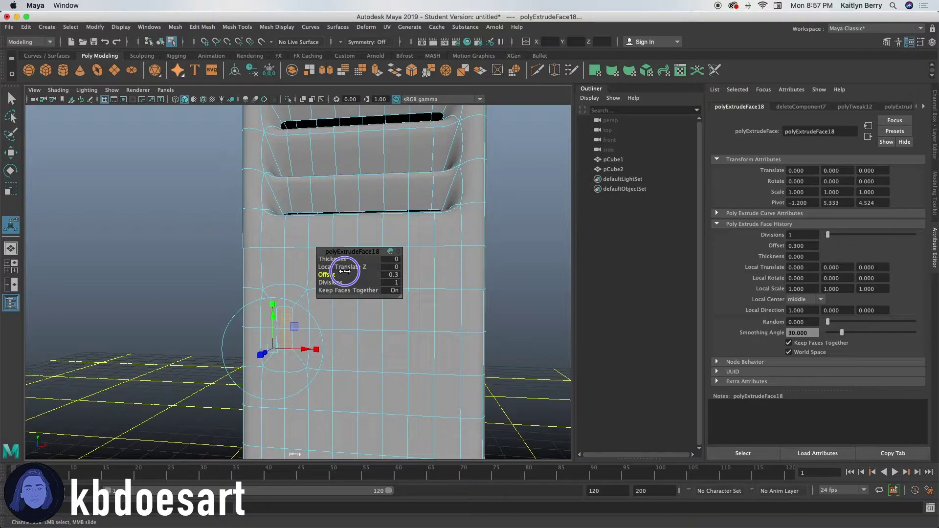
- Extrude the inset faces again with a thickness of 0.51 so a handle protrudes from the door's front
key("ctrl+e")
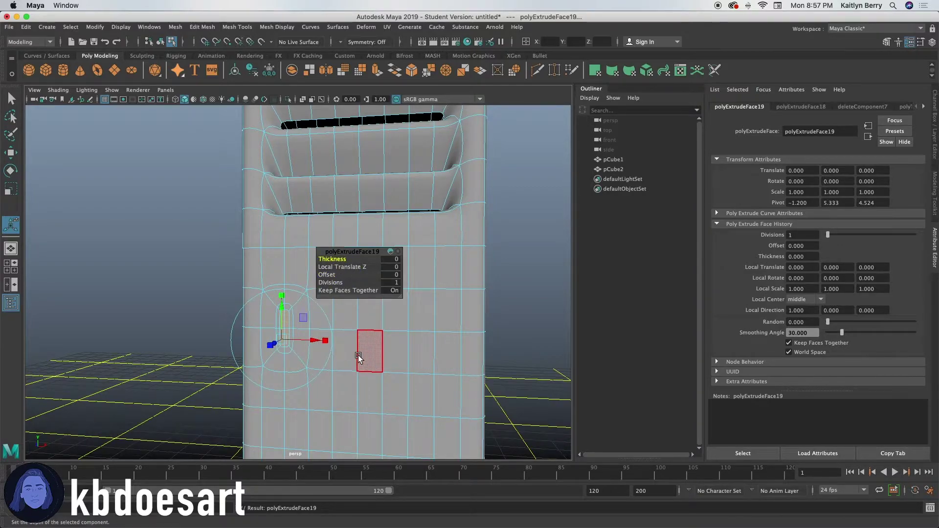
left_click_drag(376, 361, 309, 356, "alt")
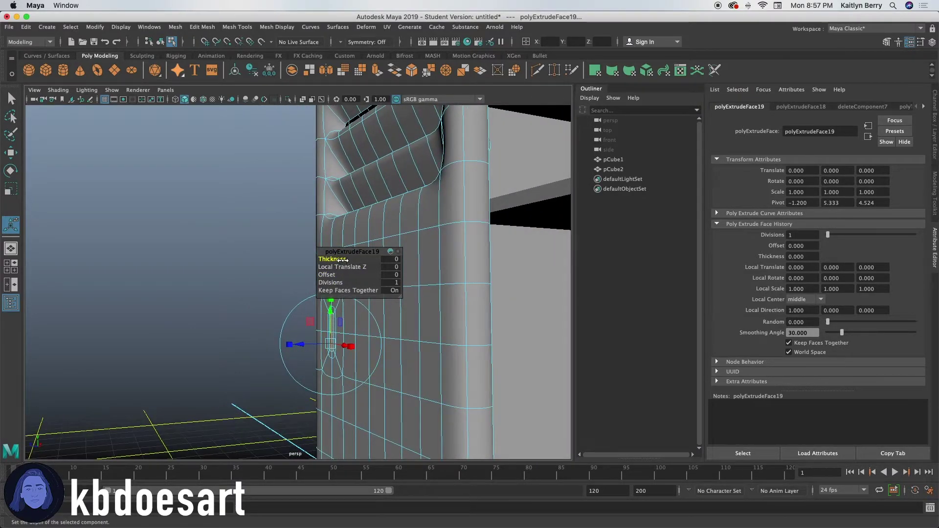
middle_click_drag(330, 260, 375, 263)
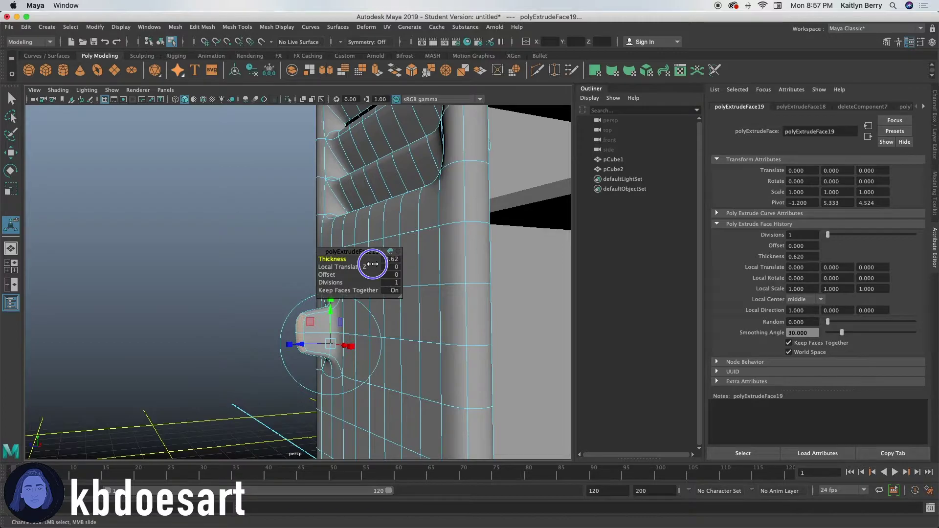
middle_click_drag(373, 264, 370, 264)
left_click_drag(370, 264, 240, 312, "alt")
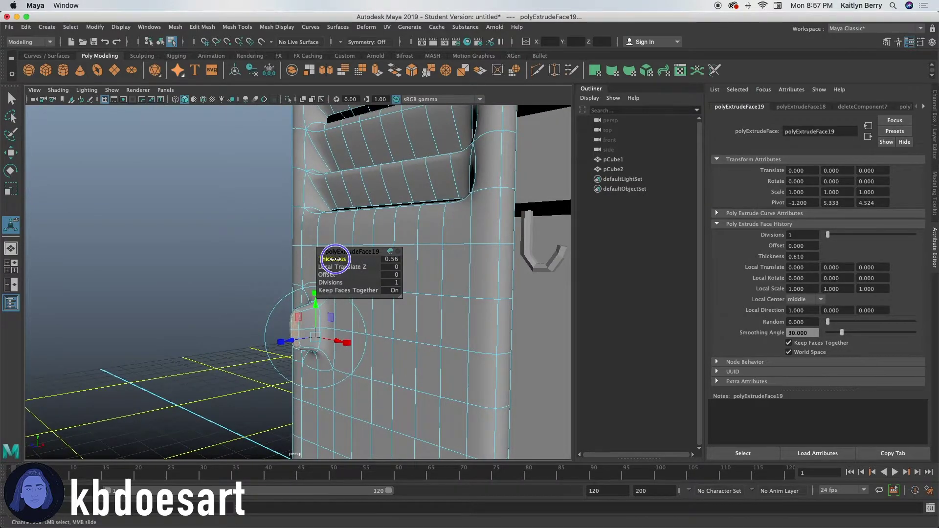
middle_click_drag(334, 259, 332, 258)
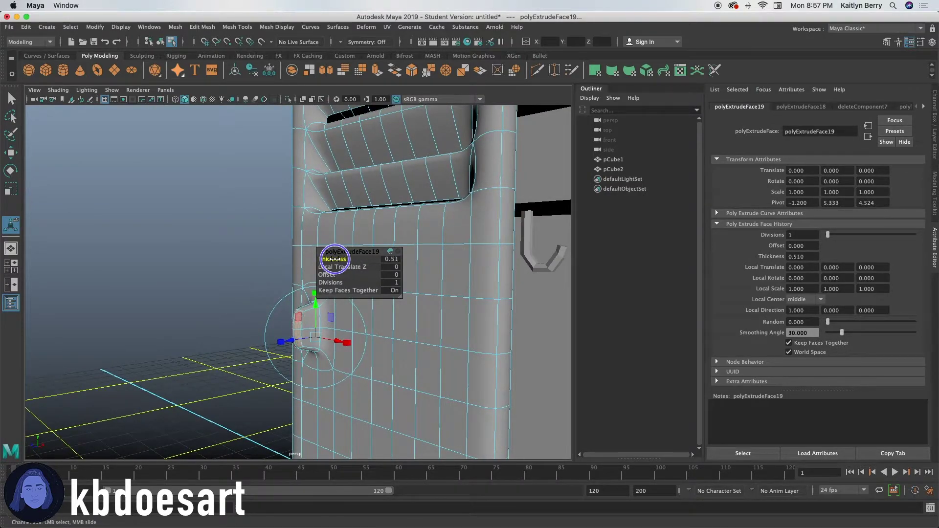
- Clear the face selection, show the door unsmoothed and select the whole door object
left_click(248, 335)
left_click_drag(248, 336, 332, 345, "alt")
left_click_drag(279, 329, 212, 337, "alt")
left_click_drag(300, 336, 334, 332, "alt")
scroll(342, 337, "down", 3)
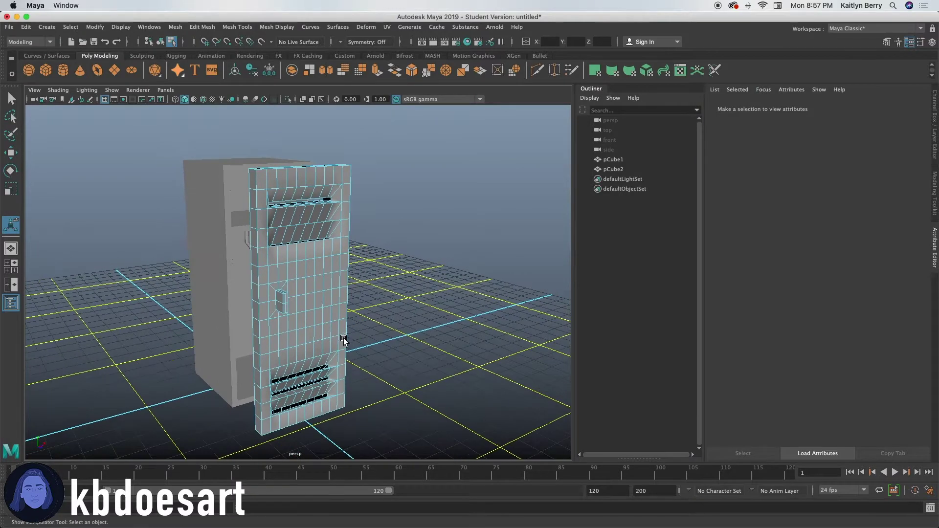
right_click_drag(335, 297, 273, 367)
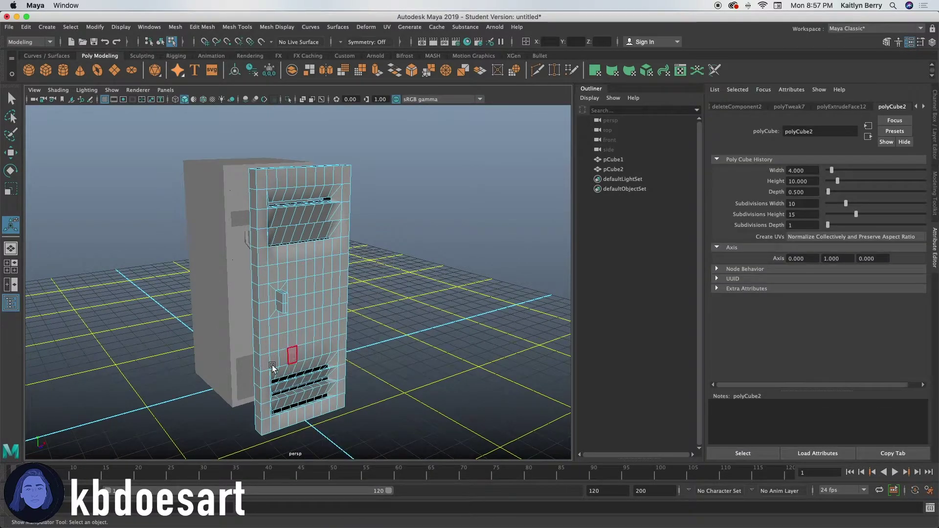
mouse_move(314, 249)
right_mouse_down()
mouse_move(342, 247)
mouse_move(329, 256)
right_mouse_up()
- Apply Smooth to the door mesh with one division and deselect it
left_click(201, 29)
mouse_move(177, 29)
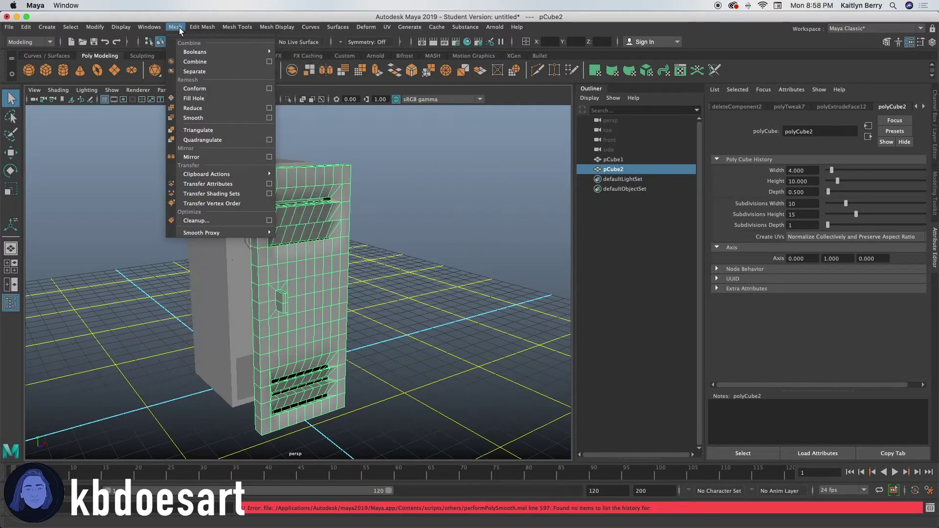
left_click(200, 117)
left_click(178, 29)
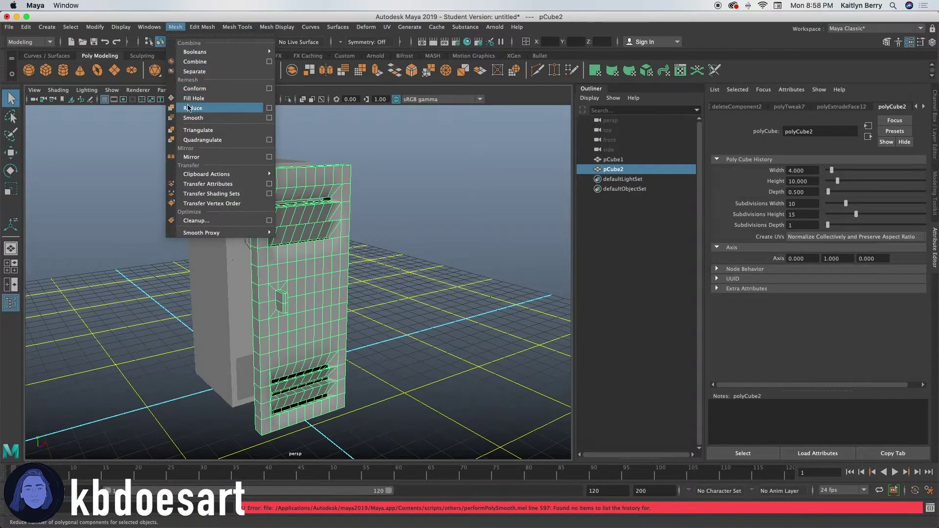
left_click(198, 111)
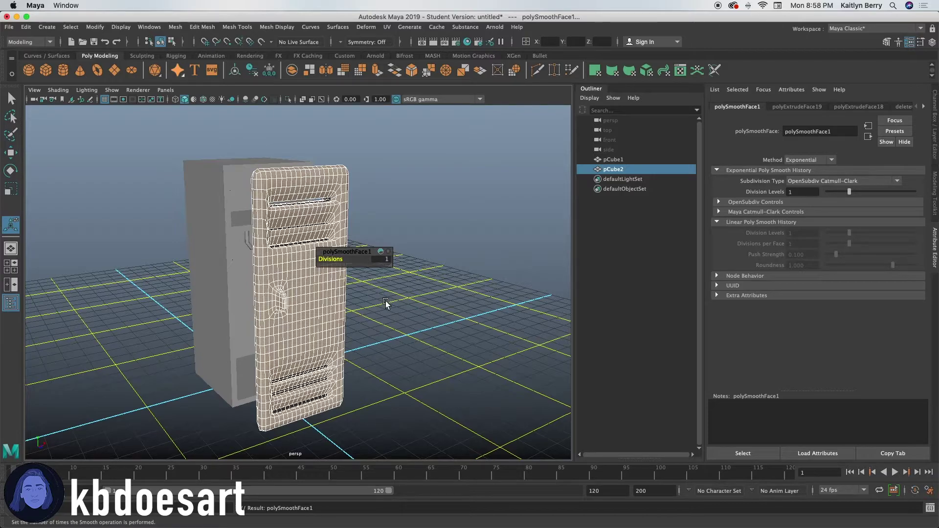
left_click(376, 313)
- Examine the smoothed door and its handle from the front and the side
right_click_drag(226, 311, 415, 318, "alt")
left_click_drag(415, 319, 378, 312, "alt")
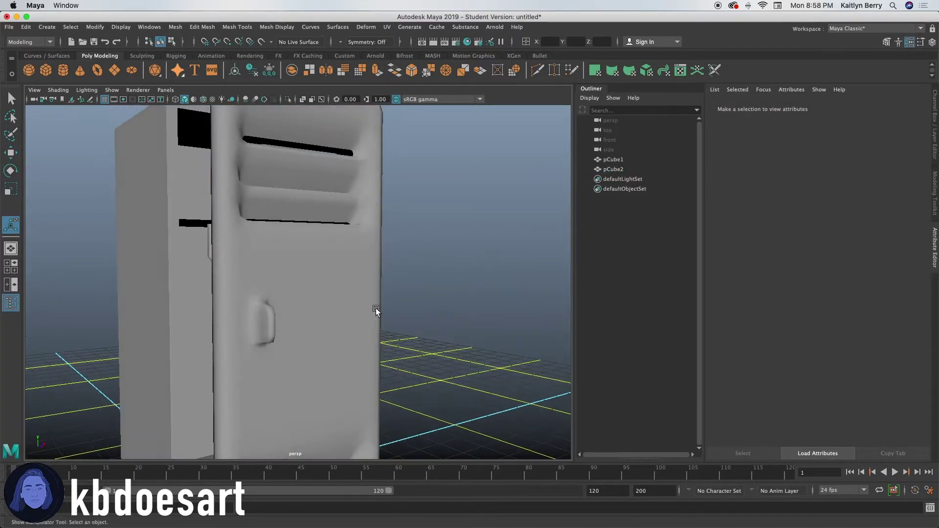
right_click_drag(377, 312, 234, 314, "alt")
left_click_drag(397, 334, 367, 335, "alt")
right_click_drag(292, 342, 498, 344, "alt")
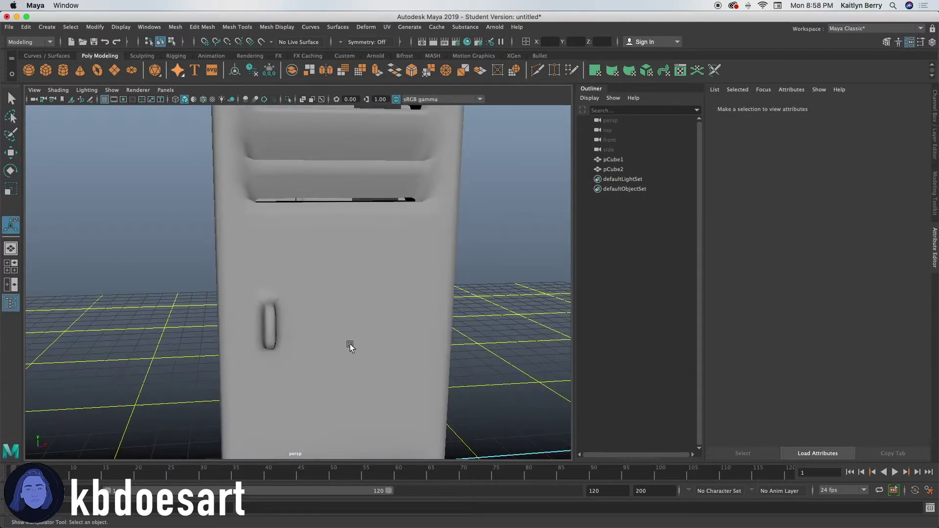
middle_click_drag(350, 345, 365, 272, "alt")
right_click_drag(222, 290, 308, 286, "alt")
left_click_drag(263, 279, 342, 274, "alt")
right_click_drag(342, 274, 262, 277, "alt")
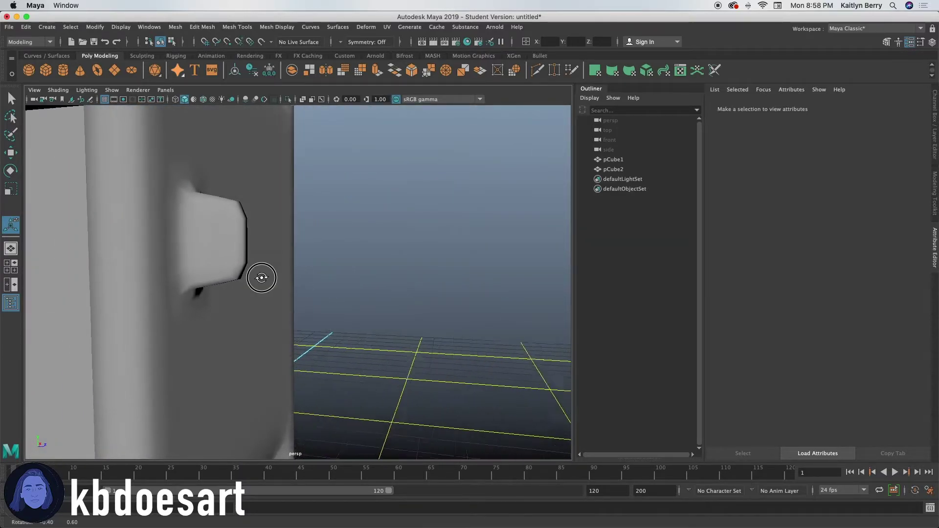
left_click_drag(262, 277, 268, 280, "alt")
- Select the door, check its handle in smooth preview and return to the normal display
left_click(220, 242)
right_click_drag(350, 249, 199, 275, "alt")
left_click_drag(199, 275, 214, 281, "alt")
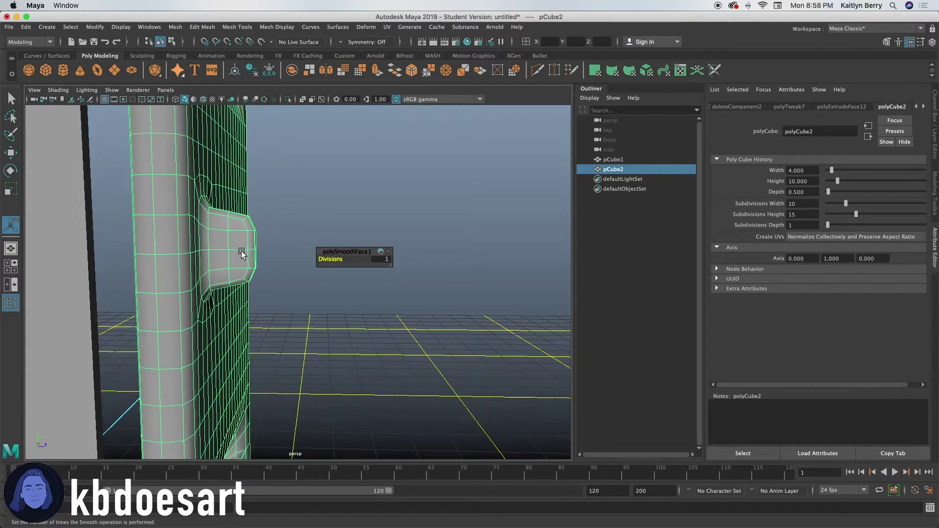
key("3")
key("1")
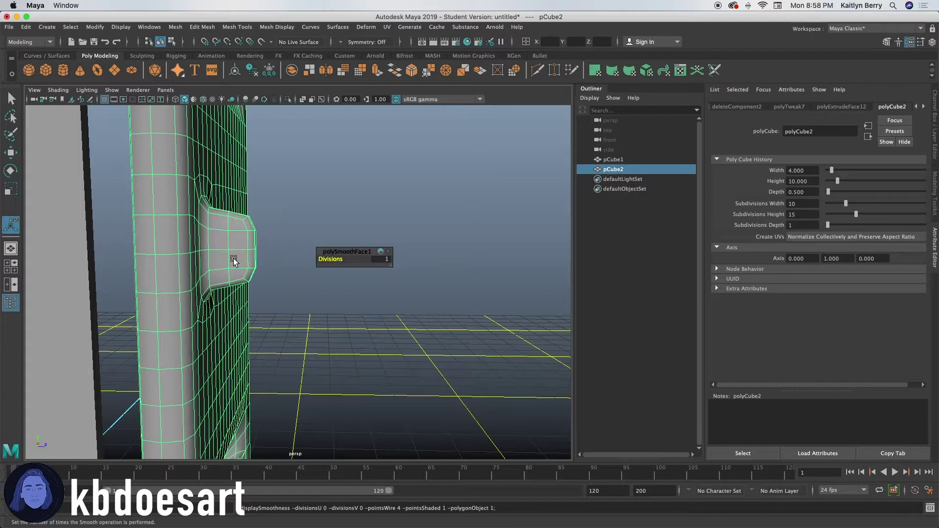
- Create a polygon cylinder and move it up and forward to the door's front, just below the handle
right_click_drag(263, 225, 110, 288, "alt")
left_click(66, 73)
key("w")
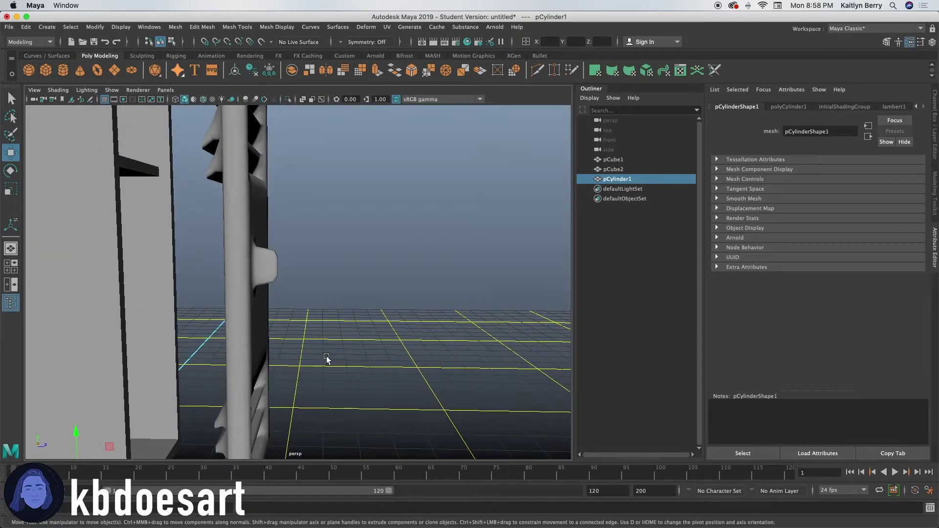
right_click_drag(327, 358, 164, 359, "alt")
left_click_drag(164, 360, 167, 272)
left_click_drag(197, 314, 307, 289)
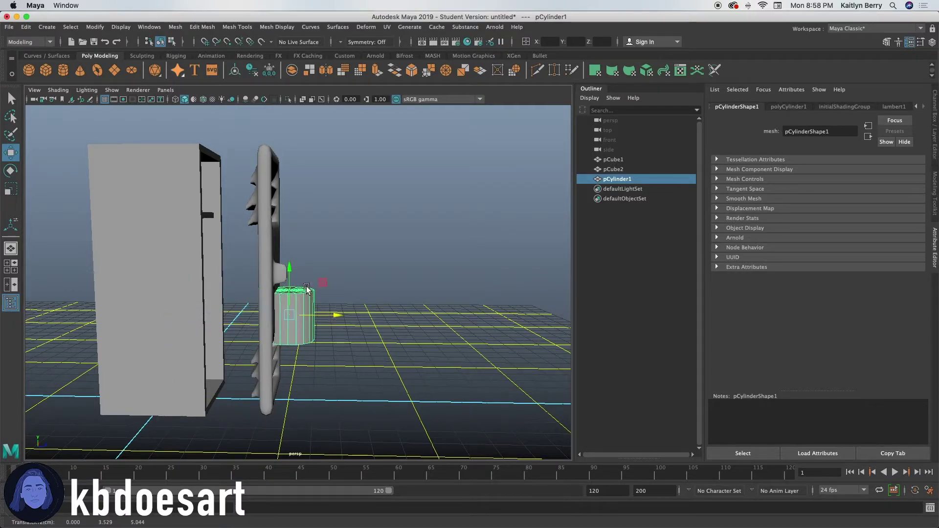
- Set the cylinder's Z rotation to 90 so that it lies sideways
right_click_drag(291, 271, 447, 226, "alt")
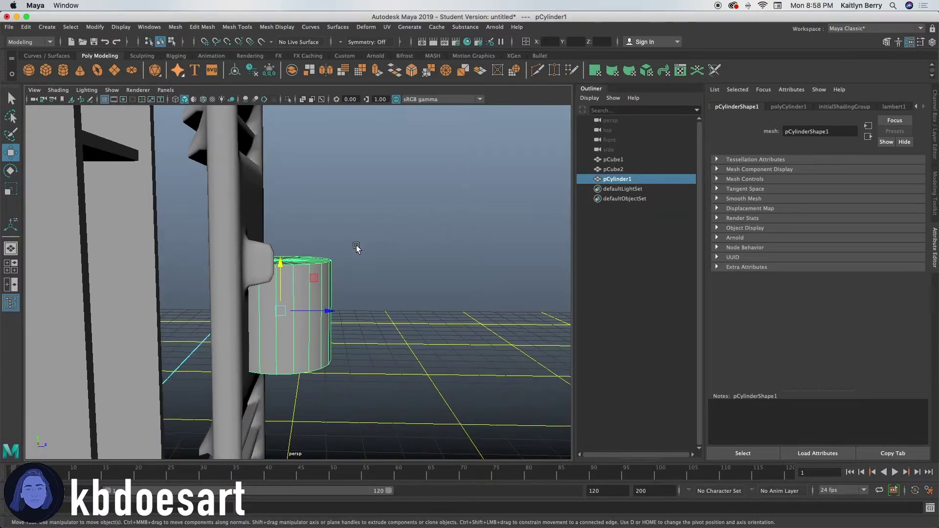
key("e")
left_click_drag(278, 272, 278, 277)
key("super+z")
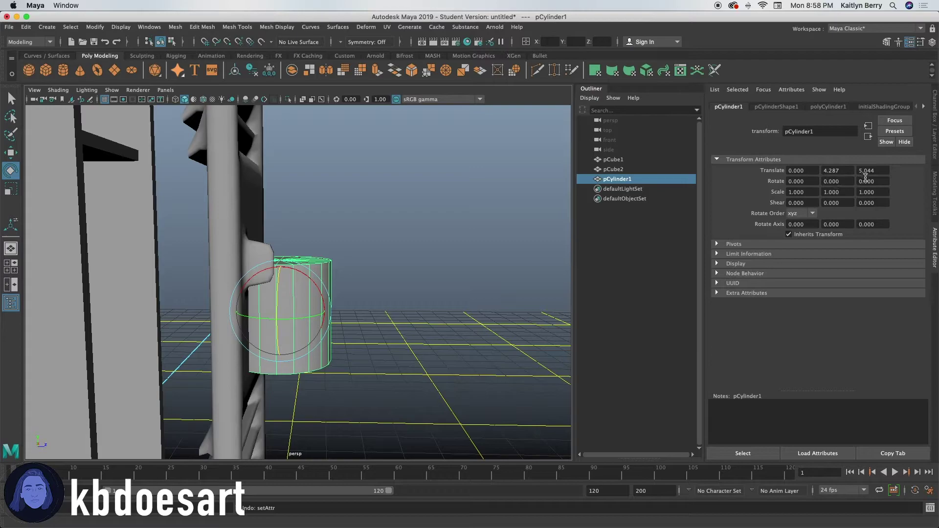
left_click(866, 179)
type("90")
key("Return")
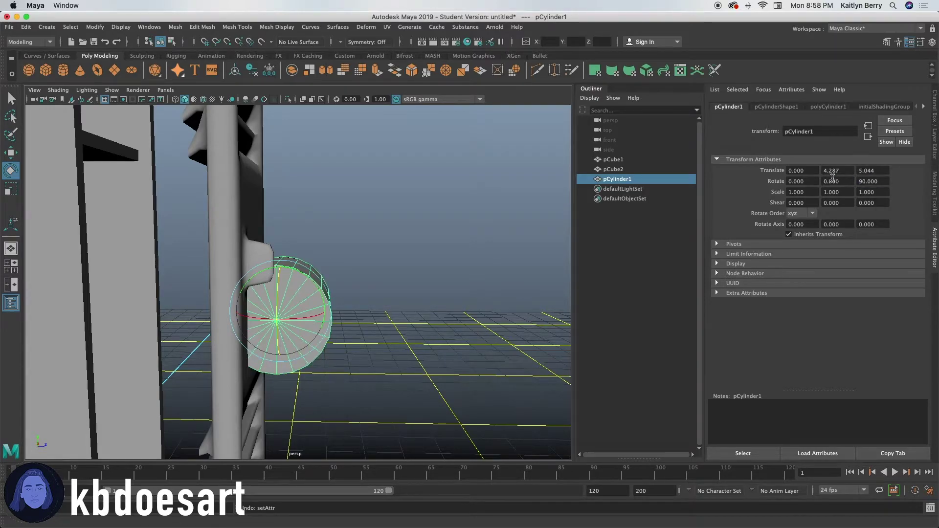
- Scale the cylinder uniformly to 0.111 and move it to the lower part of the handle's side
scroll(250, 292, "up", 5)
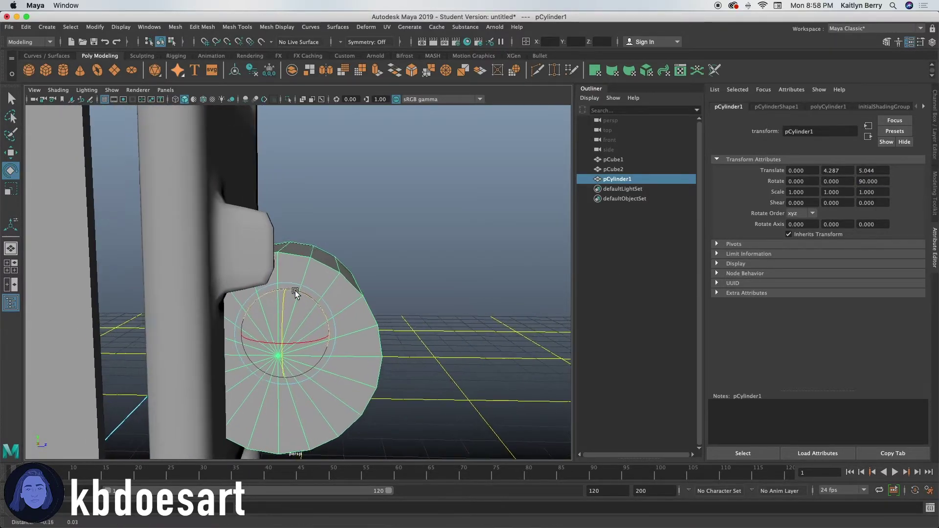
key("r")
left_click_drag(296, 320, 156, 318)
key("w")
left_click_drag(285, 288, 283, 221)
left_click_drag(332, 261, 298, 249)
left_click_drag(282, 319, 241, 301, "alt")
left_click_drag(334, 286, 273, 278)
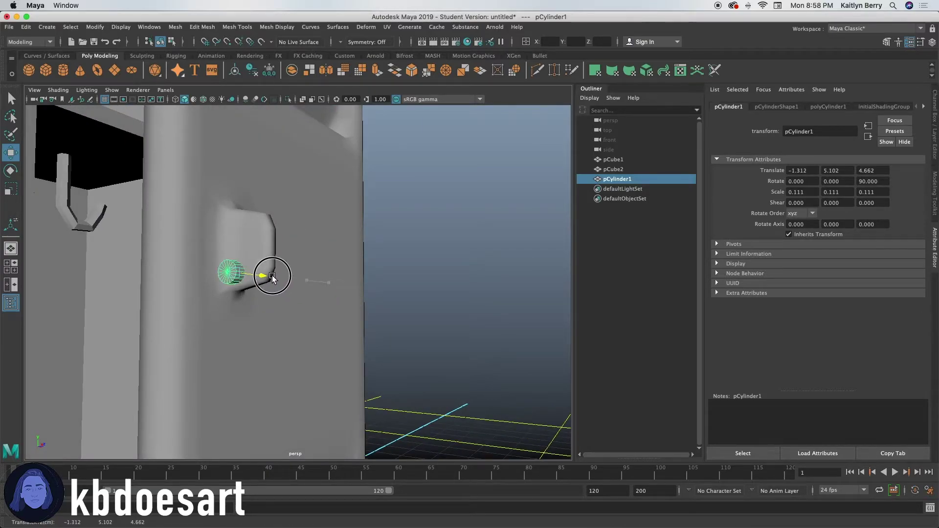
- Move the cylinder through the lower half of the handle, to about -1.202, 5.231, 4.796, and stretch its Y scale to 0.126
left_click_drag(208, 300, 237, 305, "alt")
right_click_drag(237, 305, 259, 292, "alt")
left_click_drag(211, 231, 212, 210)
left_click_drag(264, 269, 280, 264)
left_click_drag(279, 263, 336, 270, "alt")
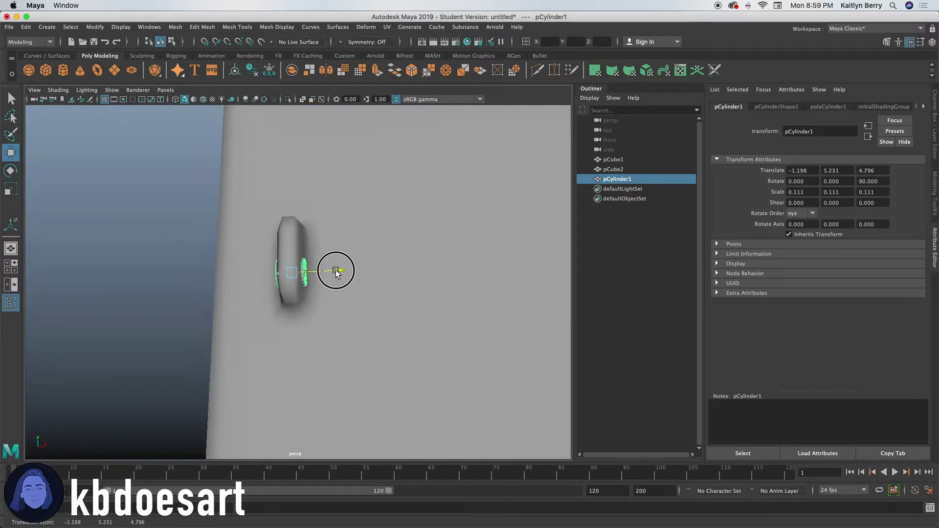
left_click_drag(217, 287, 437, 338, "alt")
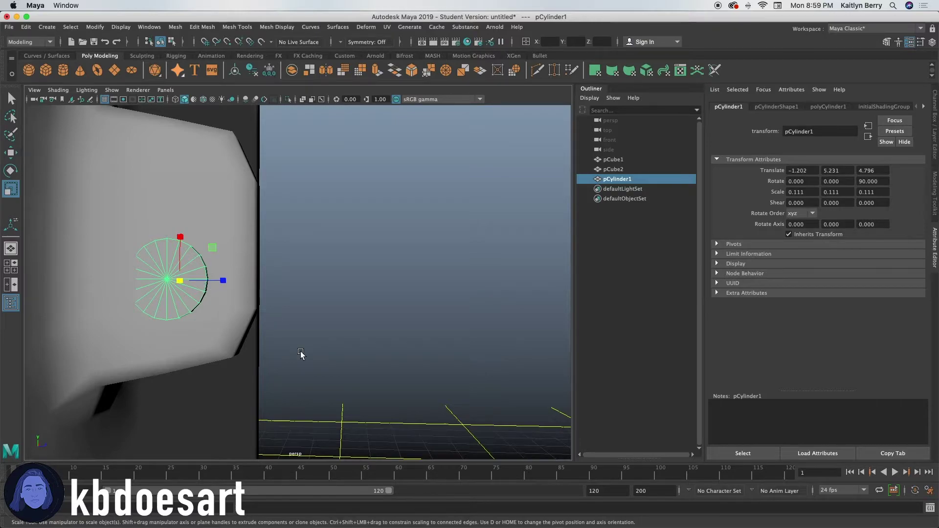
key("r")
left_click_drag(238, 330, 276, 300)
- Subtract the cylinder from the door with a Boolean Difference to cut a round hole through the handle, and check the cut
left_click(276, 299)
scroll(262, 288, "up", 5)
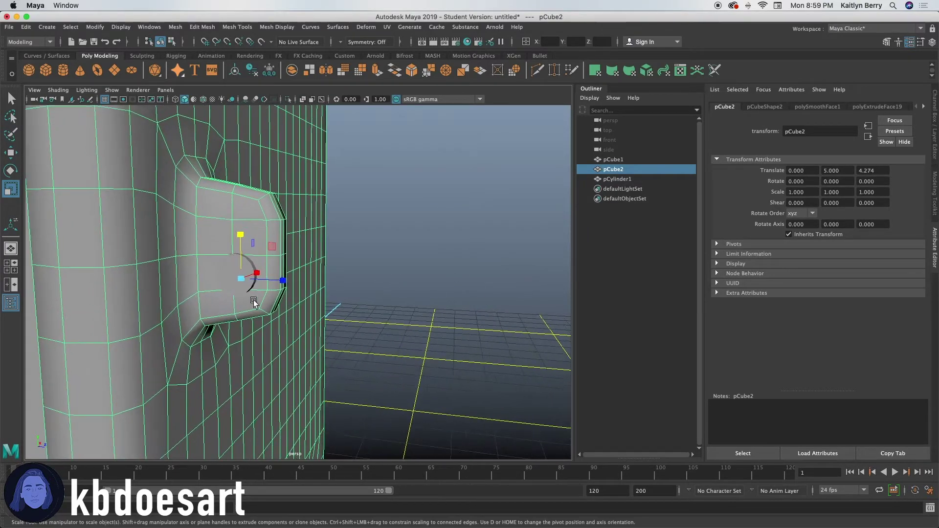
left_click(230, 271, "shift")
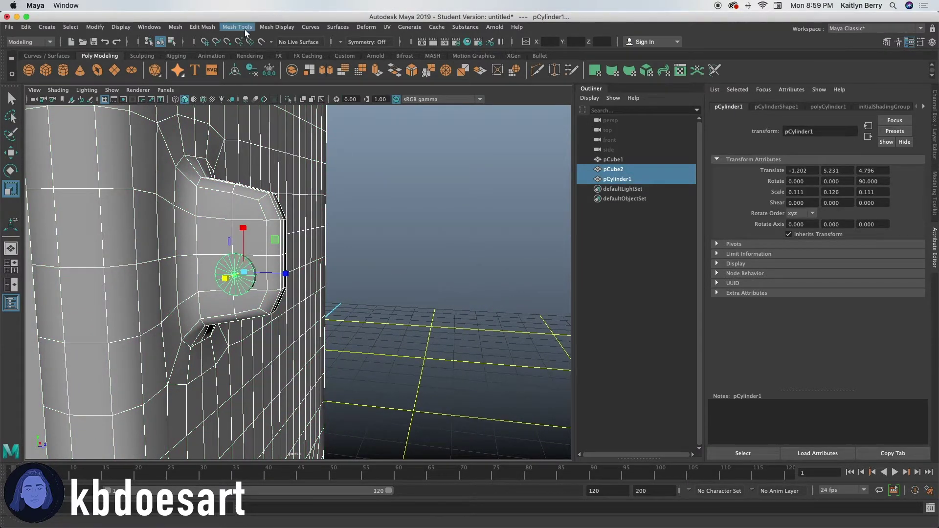
left_click(173, 28)
mouse_move(225, 52)
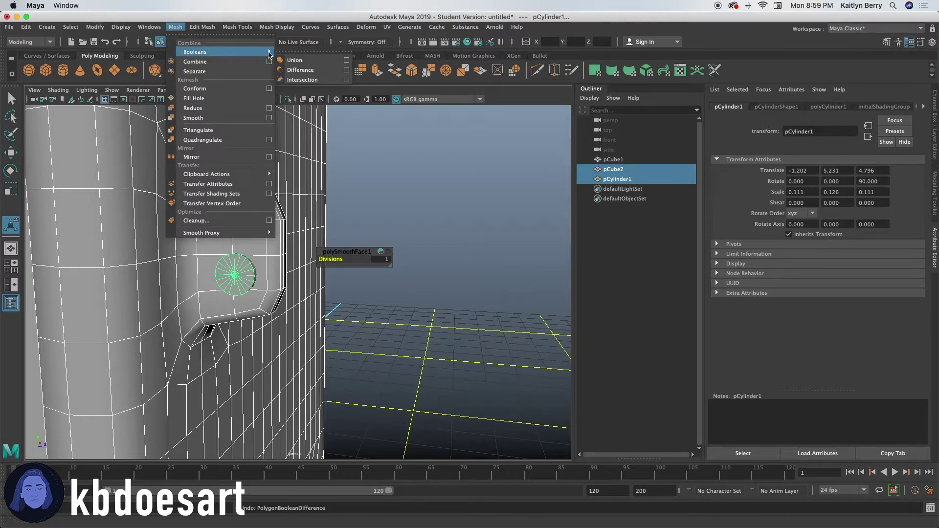
left_click(301, 70)
left_click(403, 299)
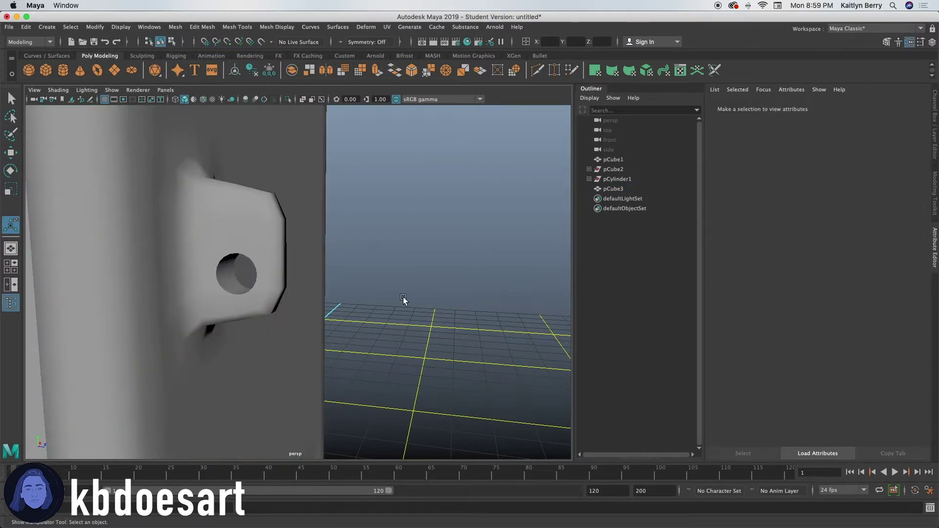
left_click_drag(381, 358, 260, 333, "alt")
left_click(412, 274)
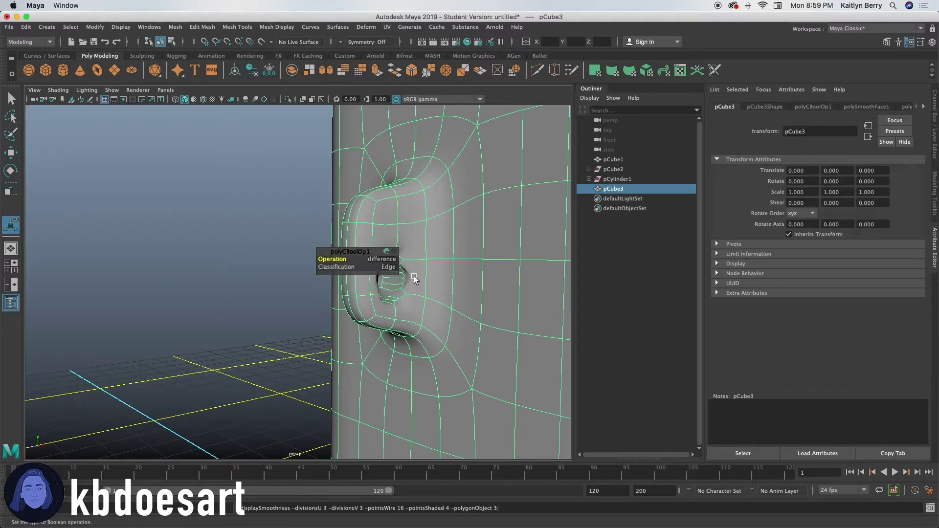
left_click(267, 287)
- Select the locker body, check it in smooth preview and return to the normal display
left_click_drag(266, 286, 305, 294, "alt")
right_click_drag(305, 294, 574, 290, "alt")
right_click_drag(401, 335, 86, 298, "alt")
left_click_drag(335, 324, 217, 270, "alt")
left_click(218, 268)
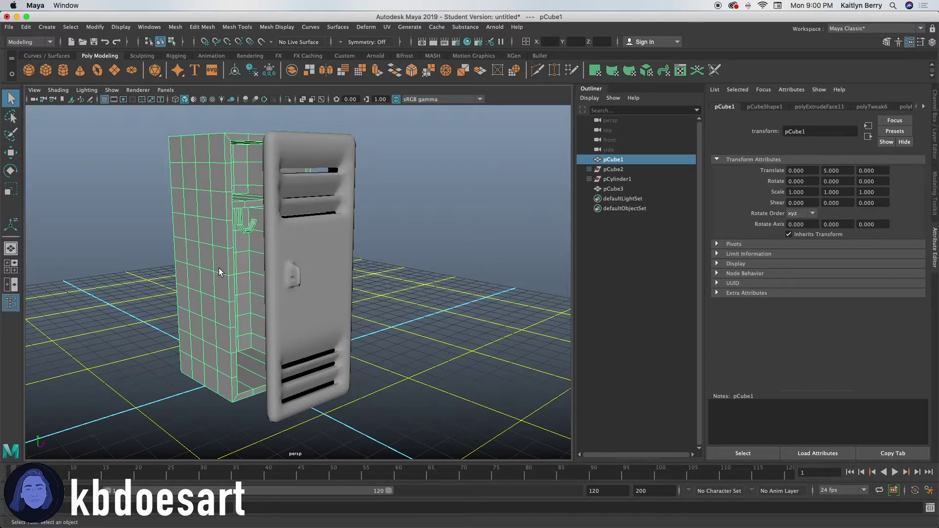
key("3")
key("1")
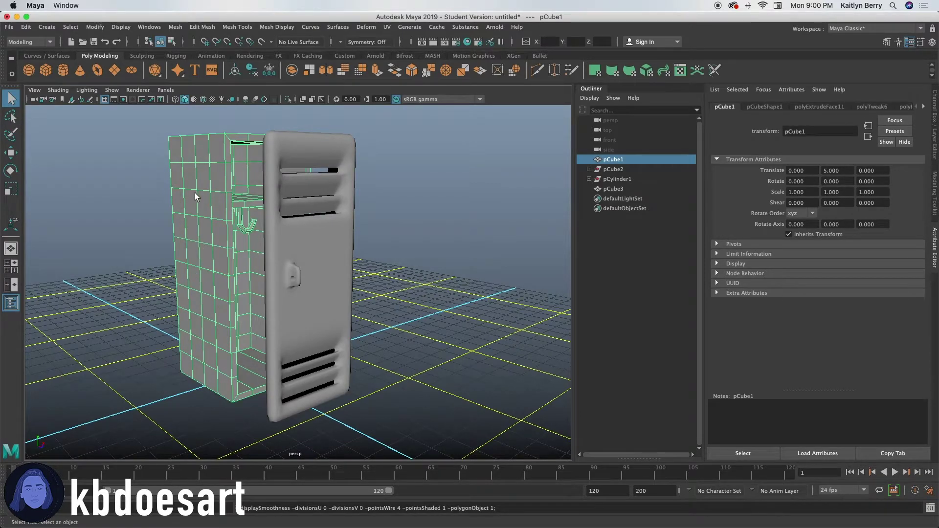
- Apply the Smooth operation to the locker body's mesh
middle_click_drag(196, 196, 212, 221, "alt")
right_click(228, 210)
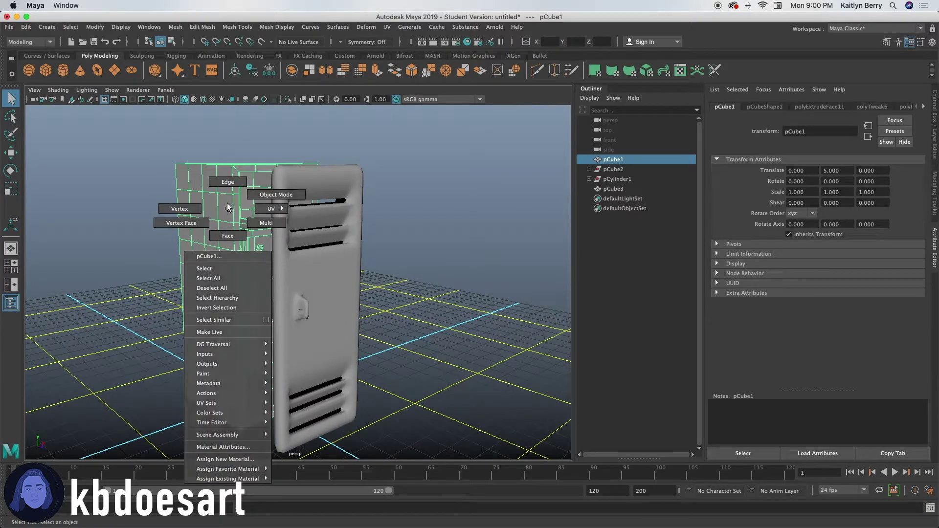
left_click(175, 26)
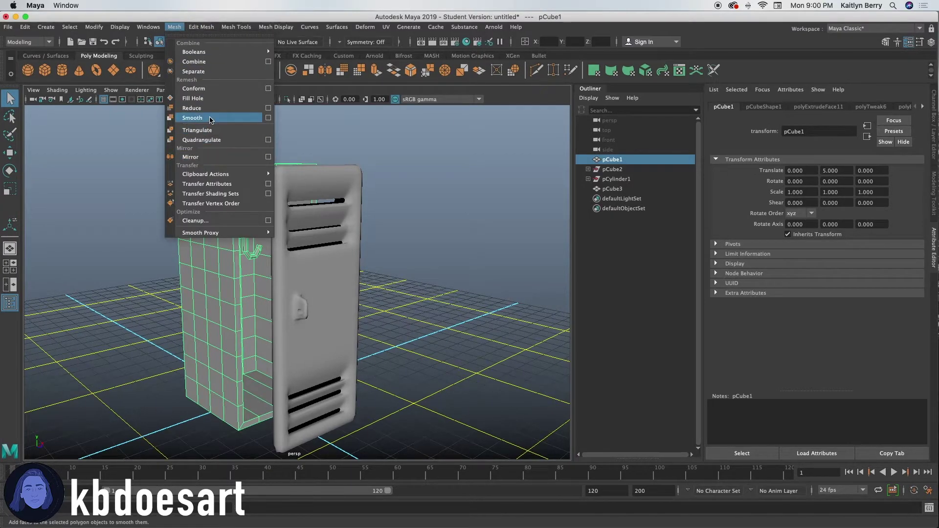
left_click(211, 119)
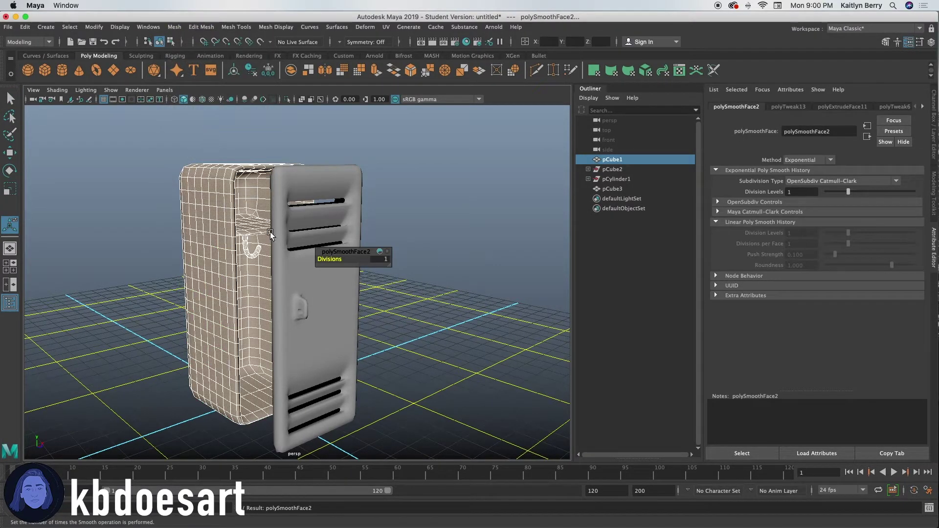
- Try 2 smoothing divisions on the locker body and set them back to 1
left_click(385, 261)
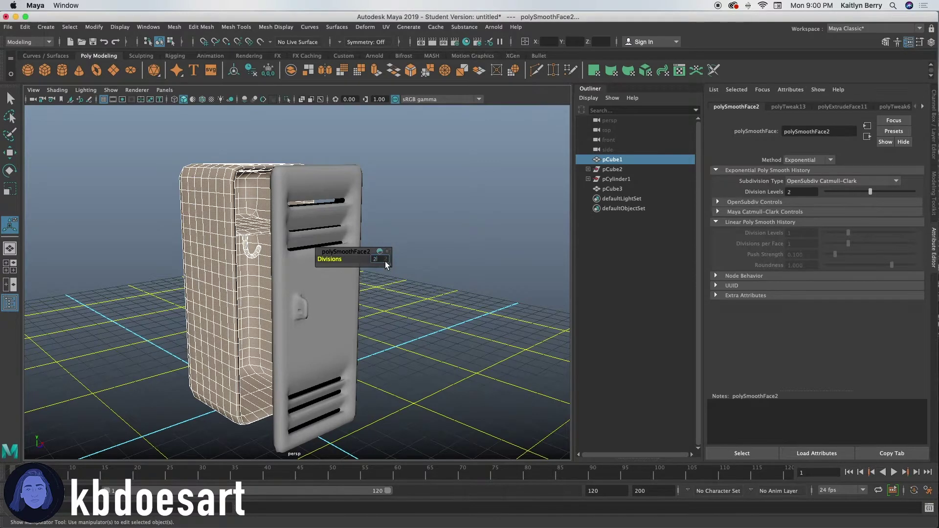
type("2")
key("Return")
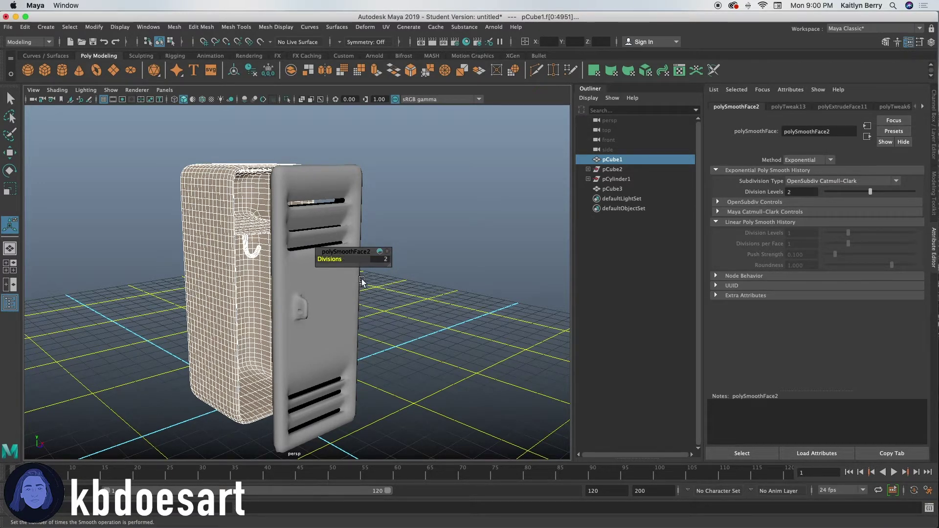
left_click(383, 258)
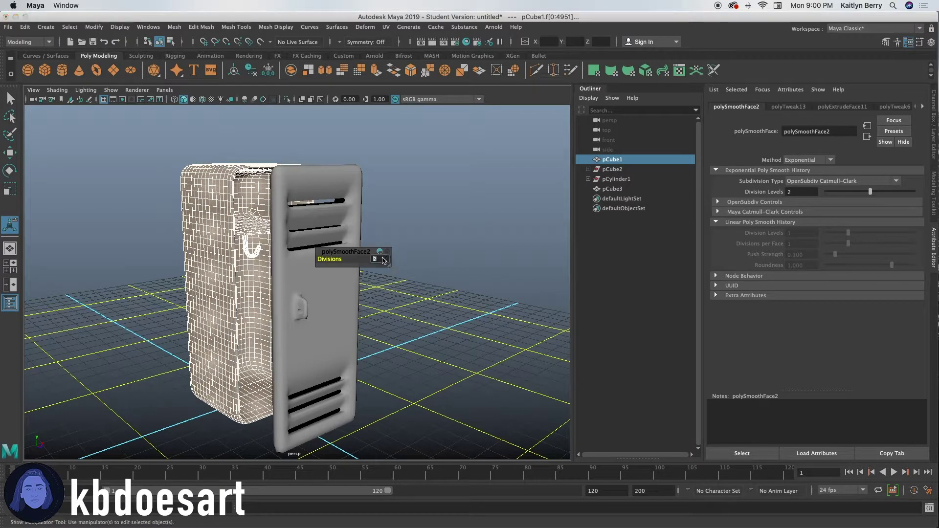
type("1")
key("Return")
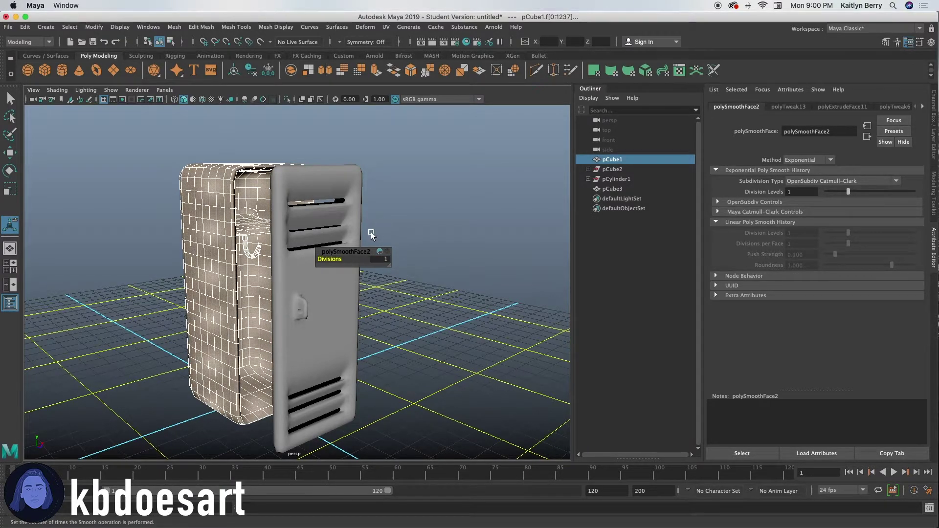
left_click(176, 177)
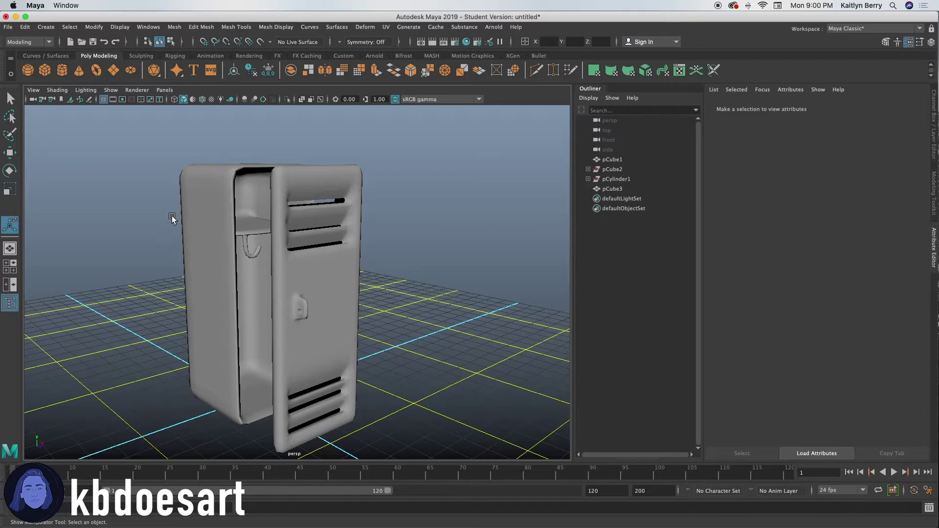
right_click_drag(172, 216, 206, 214, "alt")
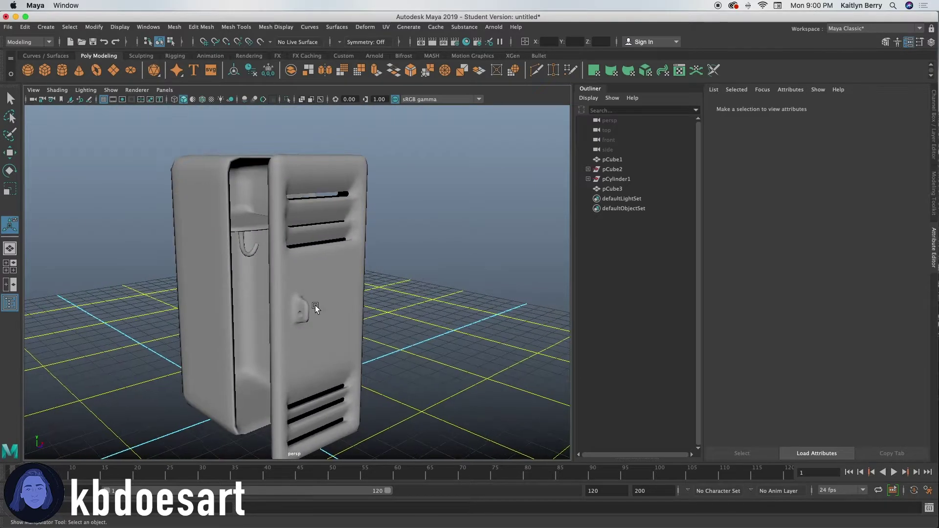
- Move the door back along Z to about -2.098 so that it sits against the locker's front
left_click(351, 324)
left_click_drag(350, 324, 214, 314, "alt")
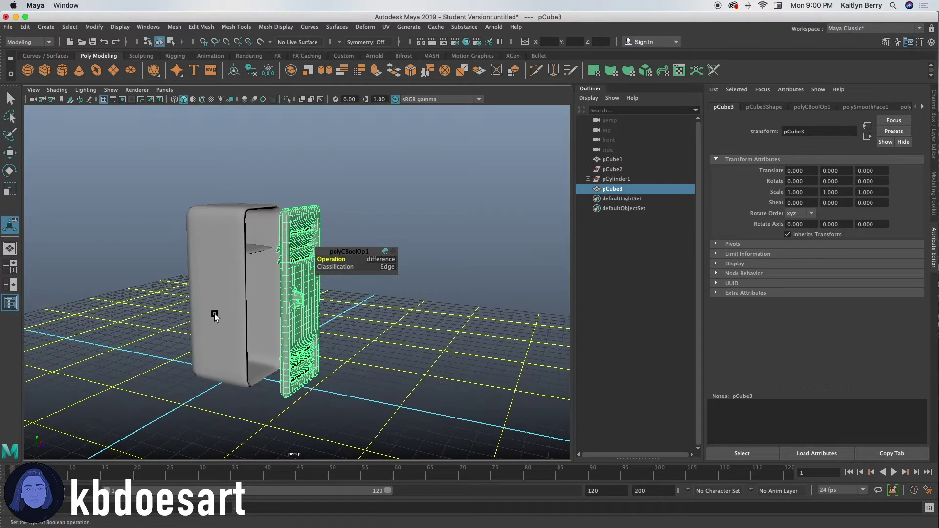
key("w")
left_click_drag(343, 305, 476, 201)
left_click(475, 200)
right_click_drag(319, 230, 567, 215, "alt")
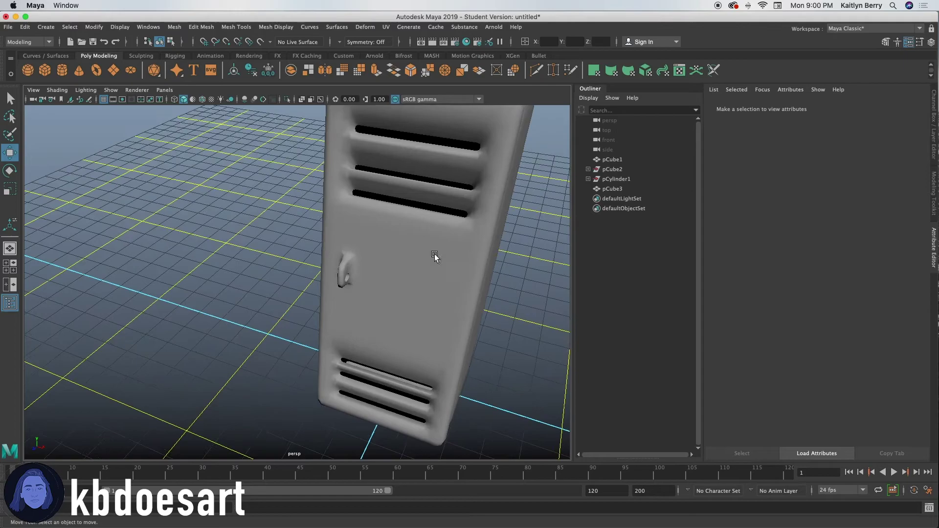
middle_click_drag(434, 256, 284, 324, "alt")
right_click_drag(548, 338, 369, 318, "alt")
left_click_drag(368, 318, 293, 300, "alt")
- Scale the door uniformly to 0.984 to fit the front of the locker body
left_click(293, 300)
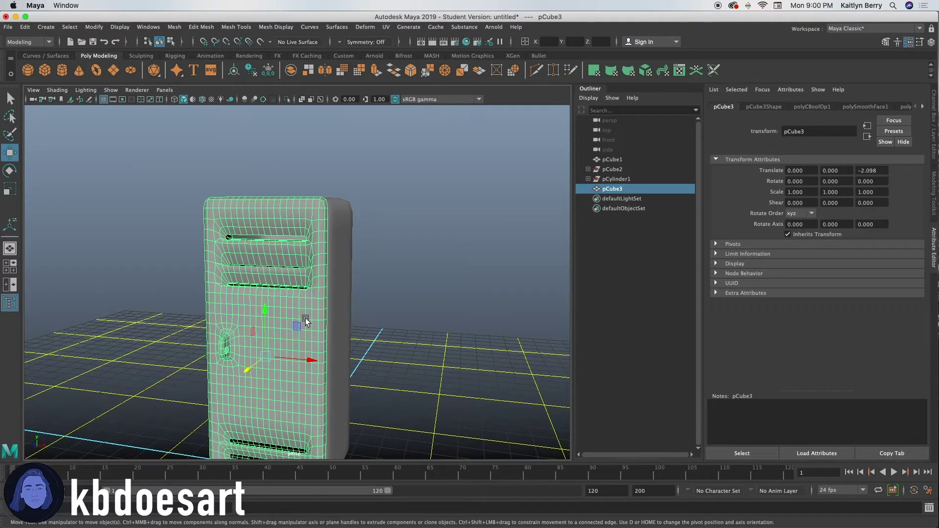
key("r")
left_click_drag(370, 352, 262, 353, "alt")
right_click_drag(261, 352, 275, 343, "alt")
left_click_drag(299, 279, 301, 279)
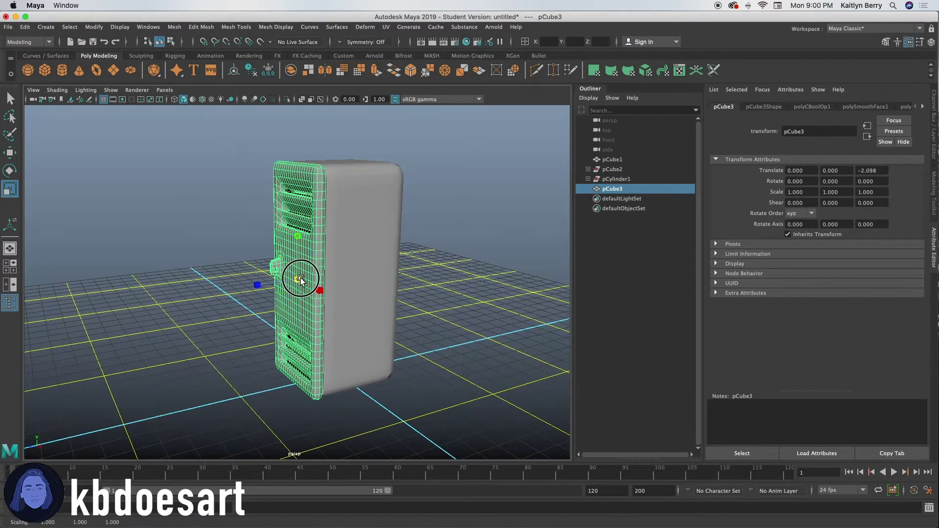
left_click_drag(336, 311, 341, 380, "alt")
- Adjust the door's Z translation to -2.086 and check the gap between door and locker body
key("w")
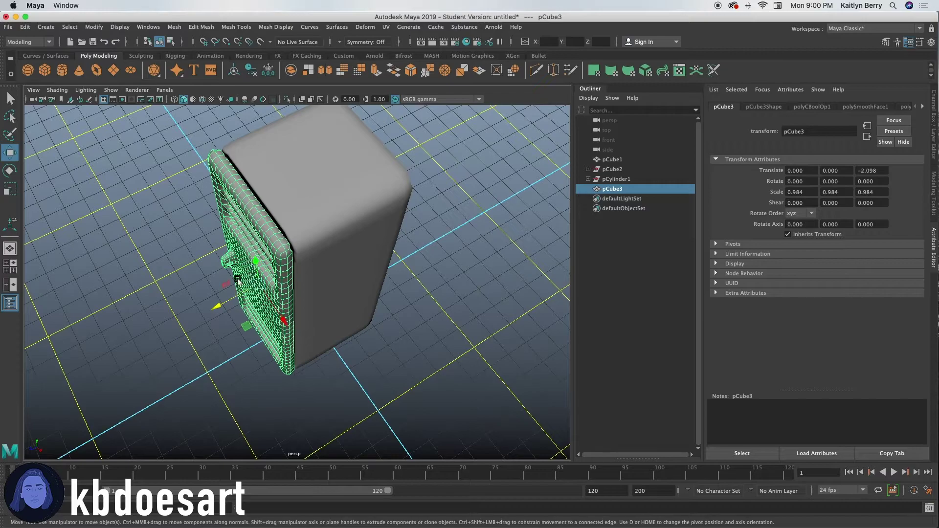
left_click(226, 300)
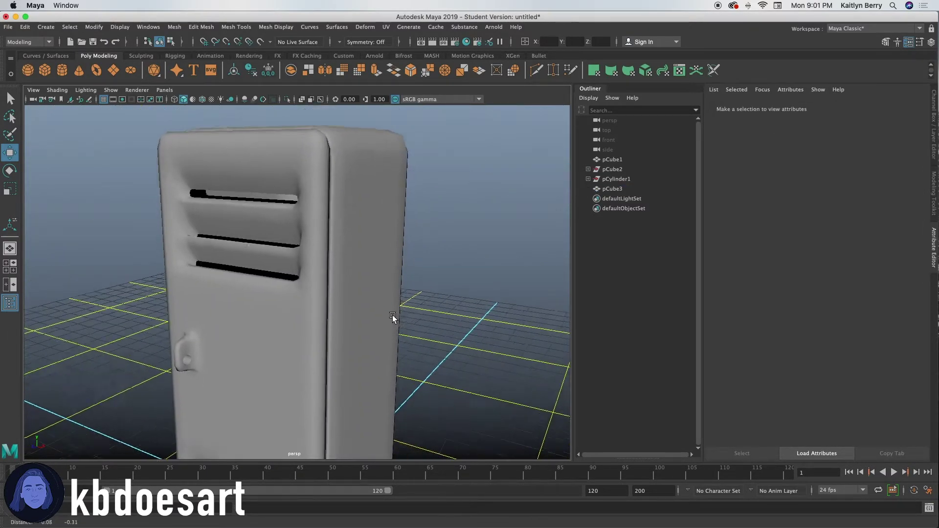
left_click_drag(299, 313, 313, 297, "alt")
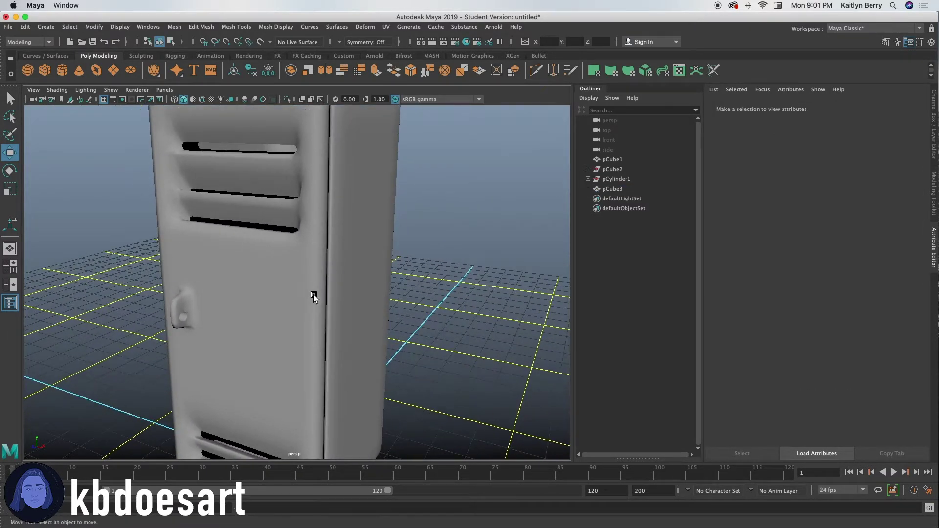
- Select the door and the locker body and combine them into a single mesh
left_click(325, 273)
left_click_drag(325, 273, 399, 278, "alt")
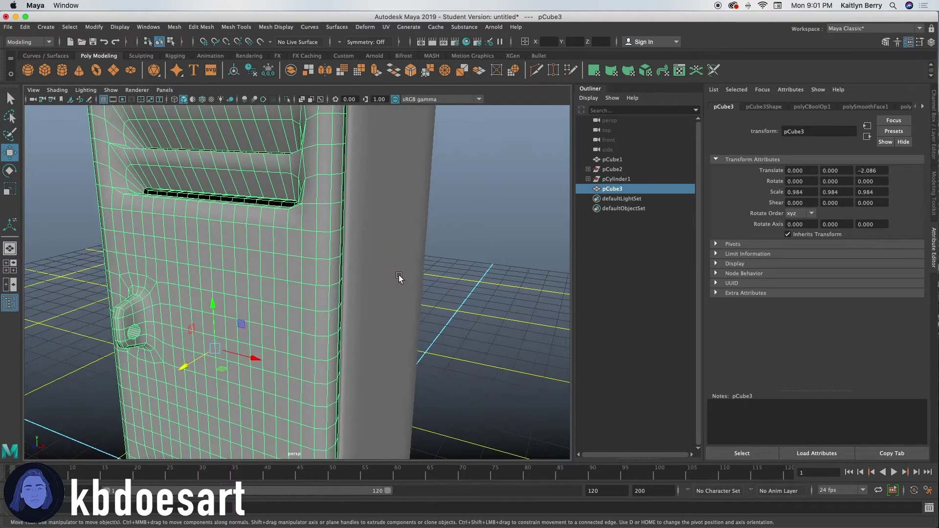
left_click(346, 258)
left_click(309, 260)
right_click(322, 240)
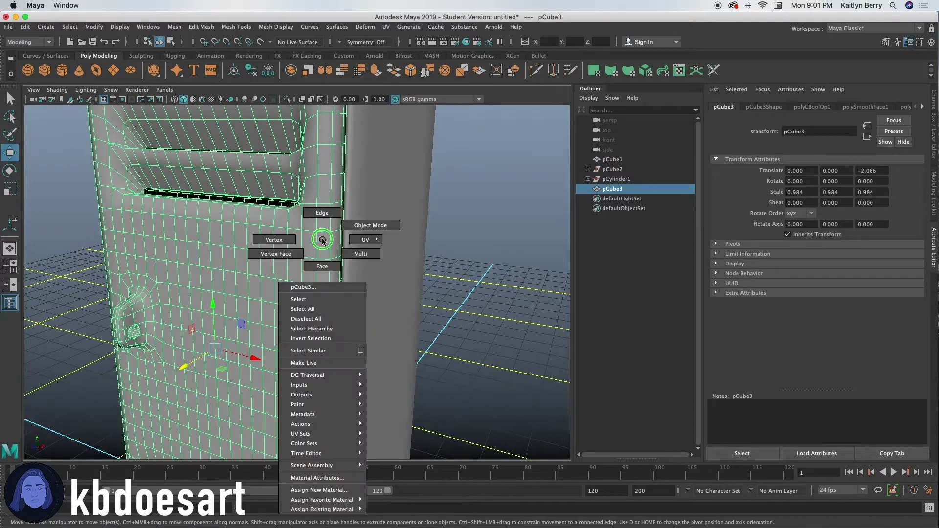
left_click(368, 224, "shift")
right_click(367, 207)
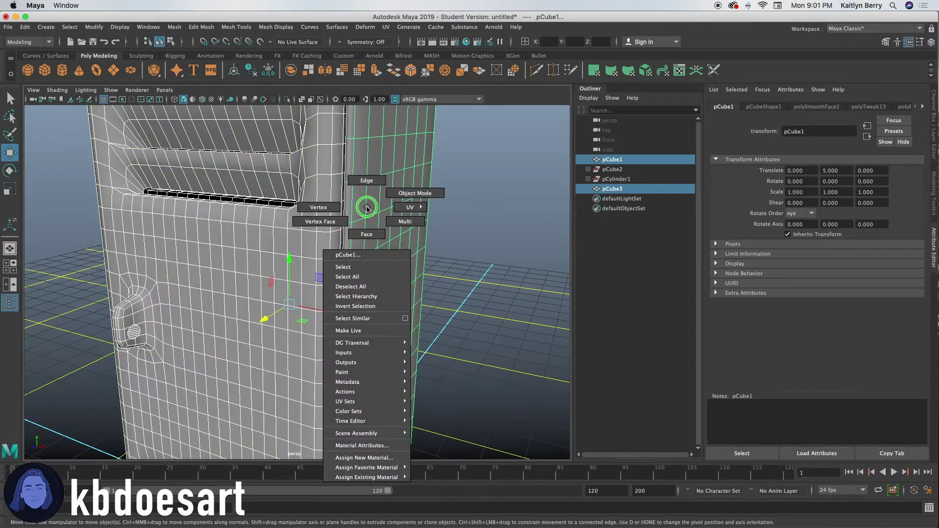
left_click(191, 30)
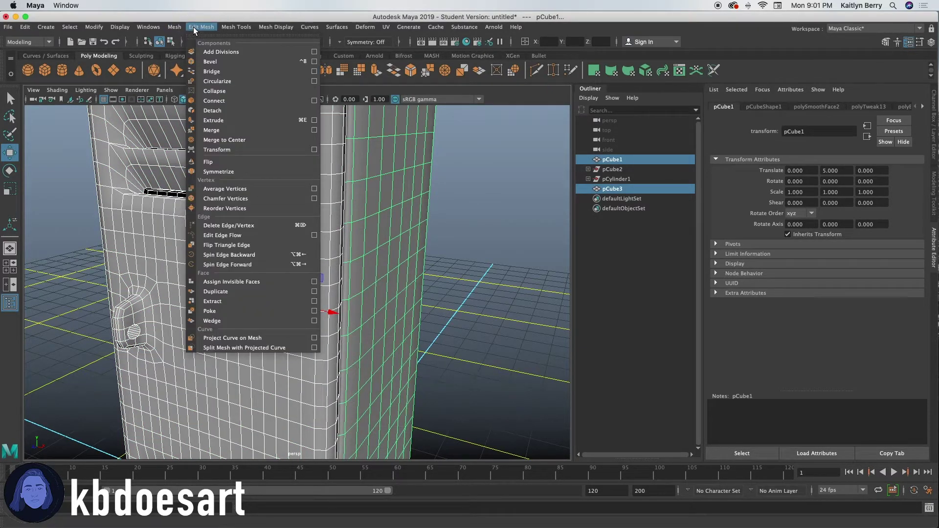
mouse_move(173, 31)
left_click(193, 61)
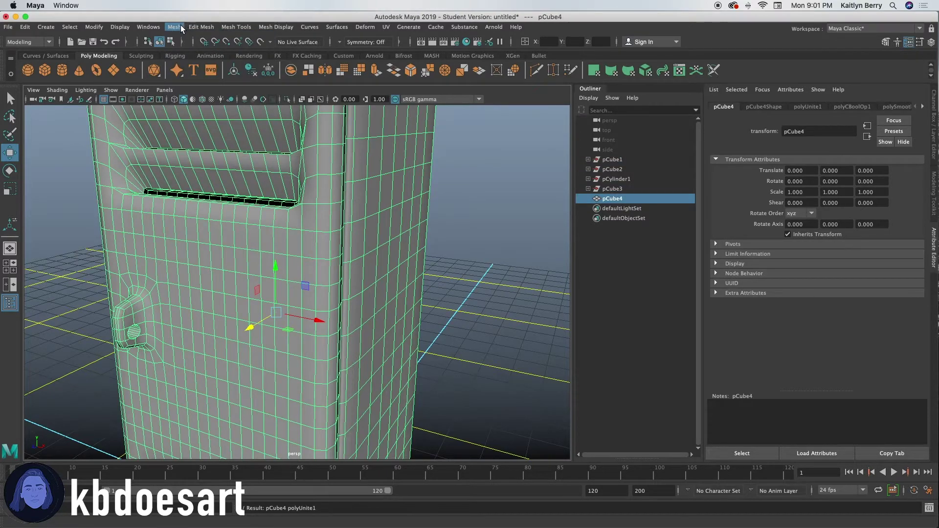
- Extrude the adjoining edge faces of door and locker body on the side opposite the handle, with a thickness of 0.04
right_click_drag(349, 256, 336, 220)
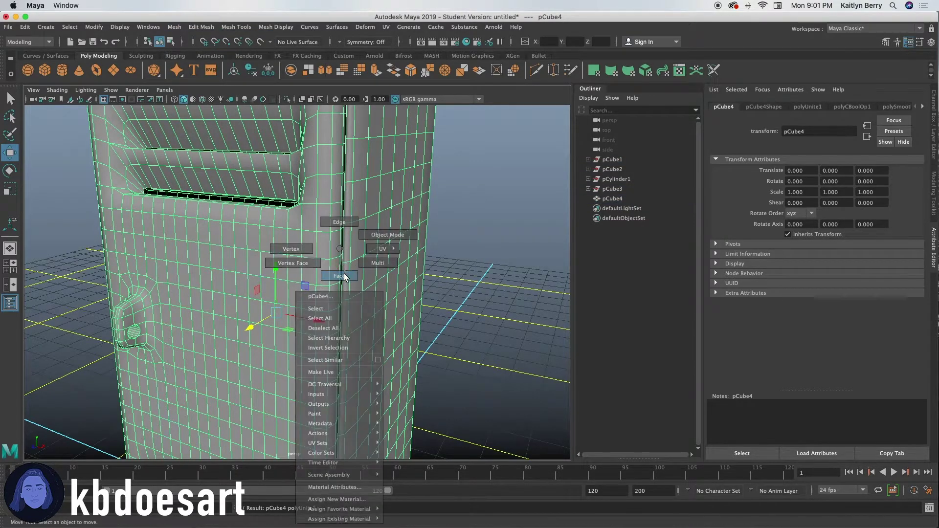
right_click_drag(327, 286, 388, 275, "alt")
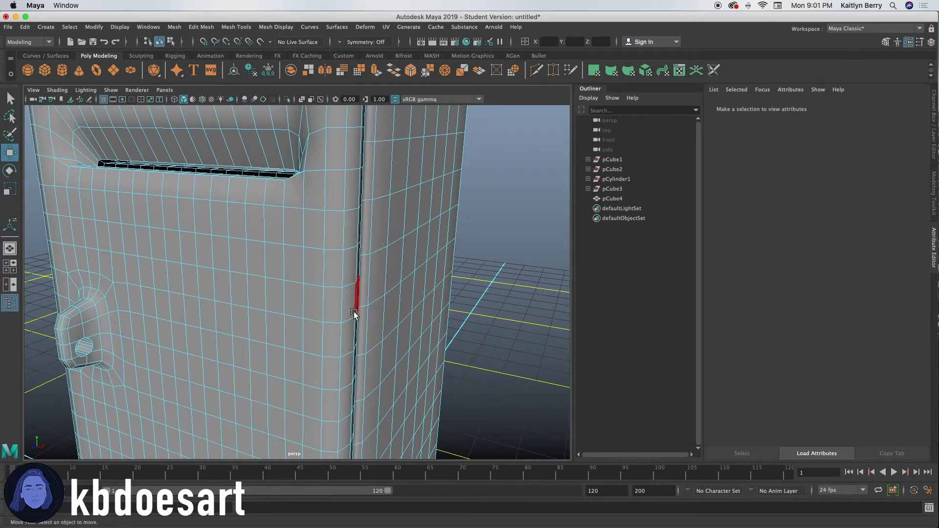
left_click_drag(354, 314, 426, 304, "alt")
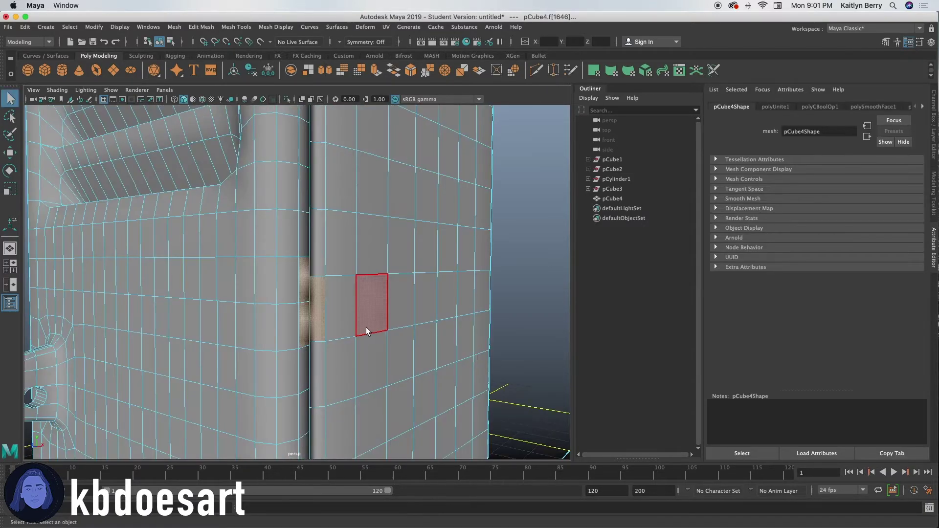
left_click_drag(367, 331, 380, 389, "alt")
key("ctrl+e")
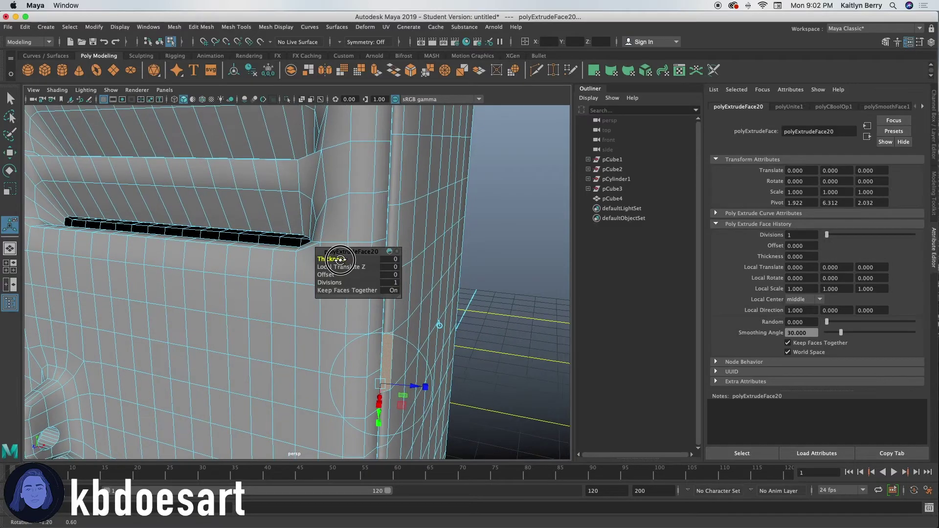
middle_click_drag(338, 259, 338, 259)
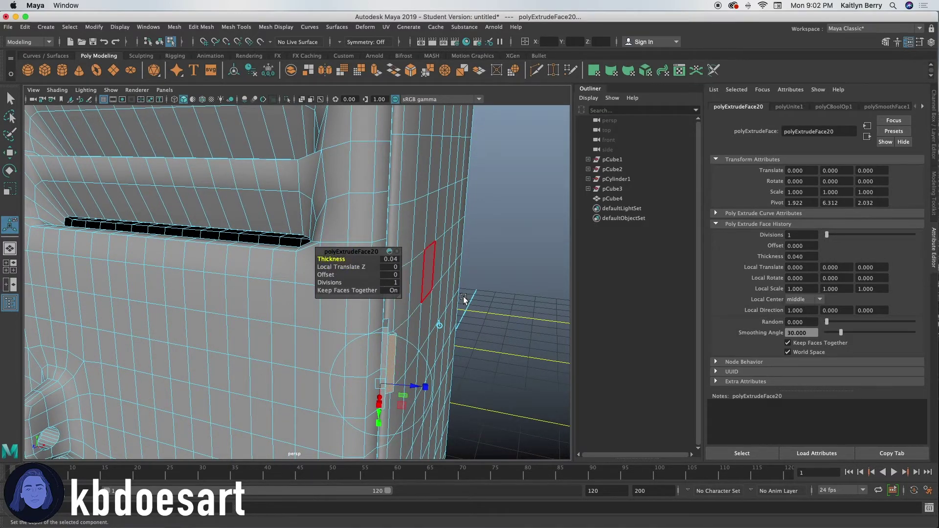
- Extrude the door's back-edge face on the hinge side, below the upper hinge near the lower vents, with a thickness of 0.06
left_click_drag(466, 301, 429, 342, "alt")
right_click_drag(430, 342, 245, 363, "alt")
left_click_drag(245, 363, 294, 350, "alt")
middle_click_drag(293, 351, 285, 293, "alt")
left_click_drag(309, 345, 297, 346, "alt")
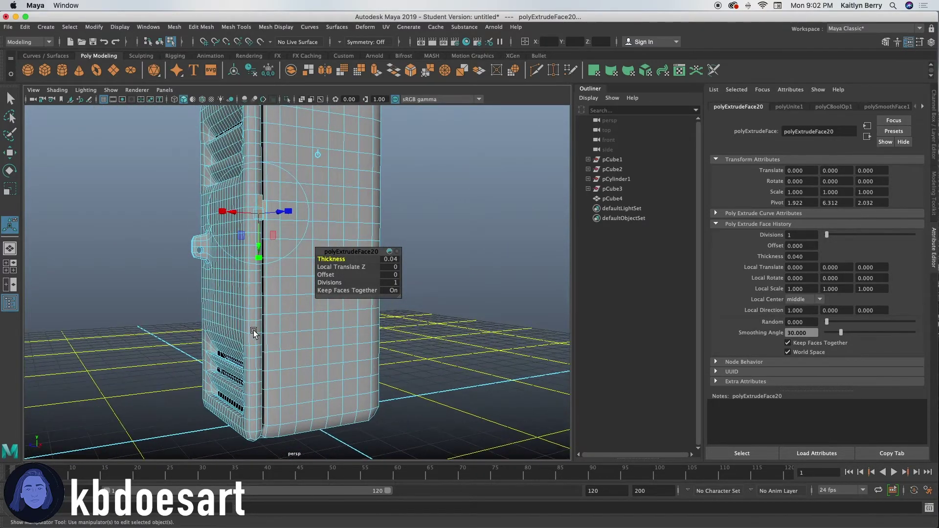
right_click_drag(253, 329, 252, 321, "alt")
left_click_drag(251, 320, 262, 325, "alt")
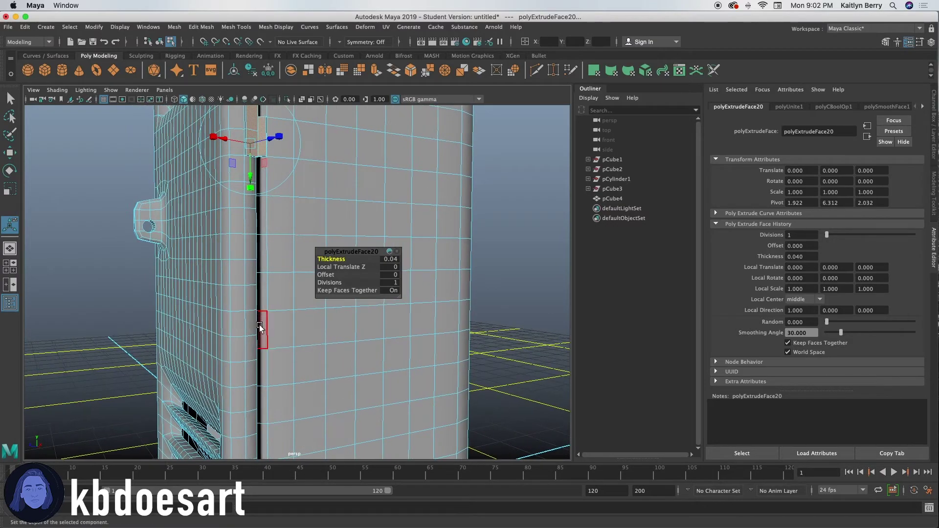
left_click(251, 325)
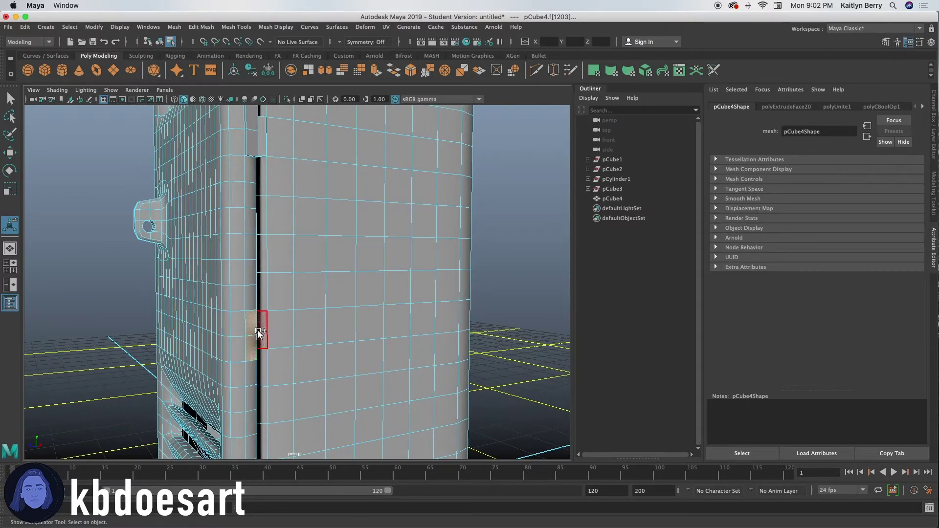
key("ctrl+e")
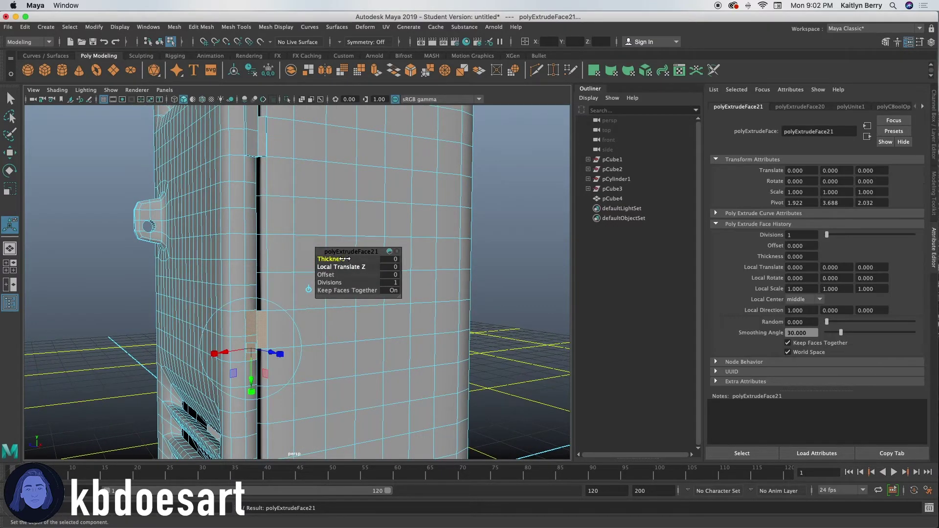
left_click_drag(339, 259, 357, 259)
mouse_move(213, 247)
left_mouse_down("alt")
mouse_move(194, 253)
mouse_move(209, 256)
left_mouse_up("alt")
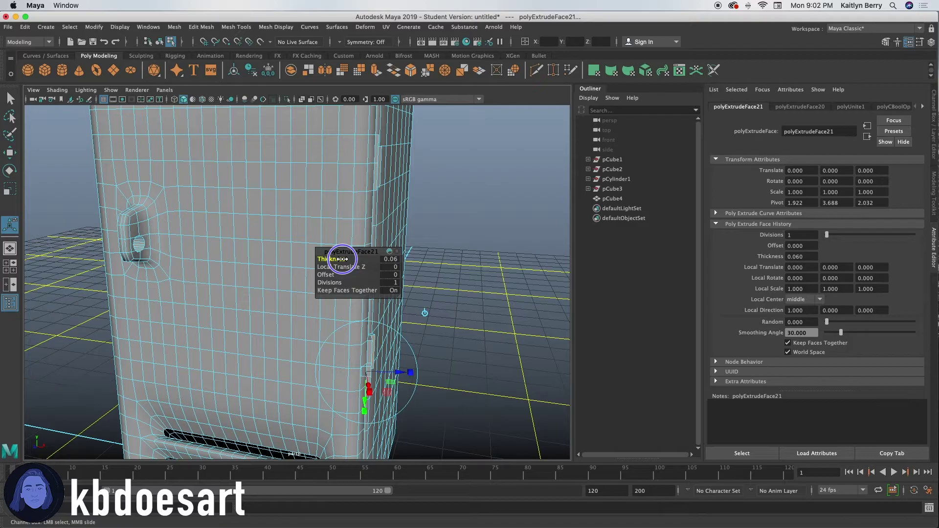
left_click(452, 257)
- Return from face editing to object mode, clear the selection, and view the whole locker from the hinge side
left_click_drag(429, 265, 318, 296, "alt")
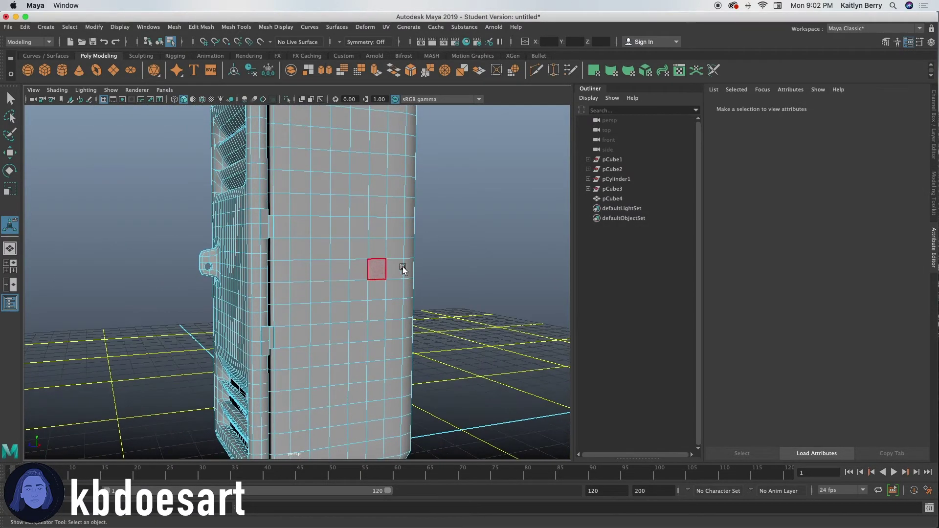
right_click_drag(306, 252, 356, 235)
left_click(455, 221)
left_click_drag(308, 309, 335, 293, "alt")
scroll(347, 307, "down", 3)
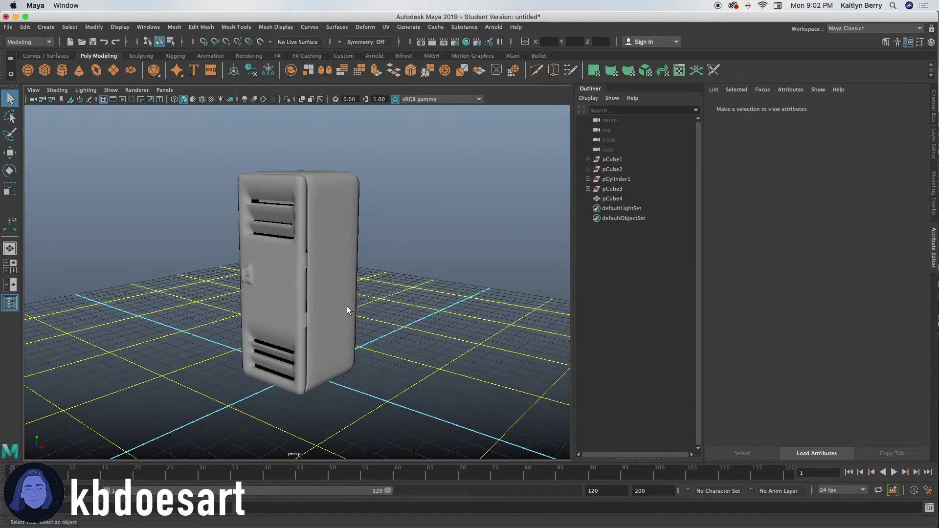